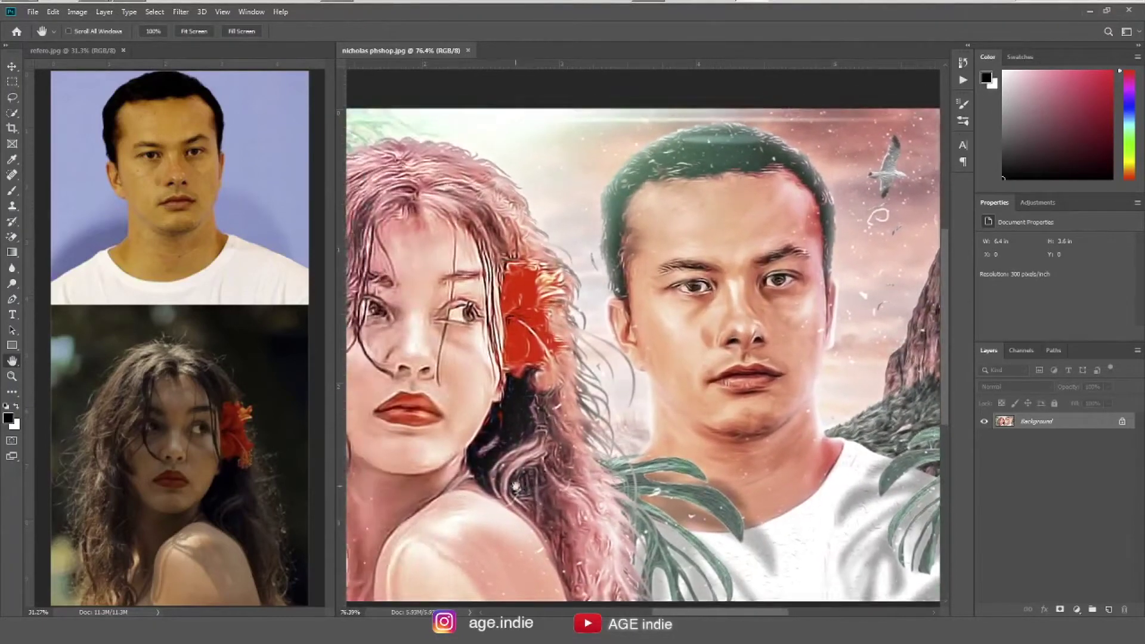
Scroll past the finished painted-artwork preview to reach the man's blue-backdrop source photo
scroll(719, 477, "down", 3)
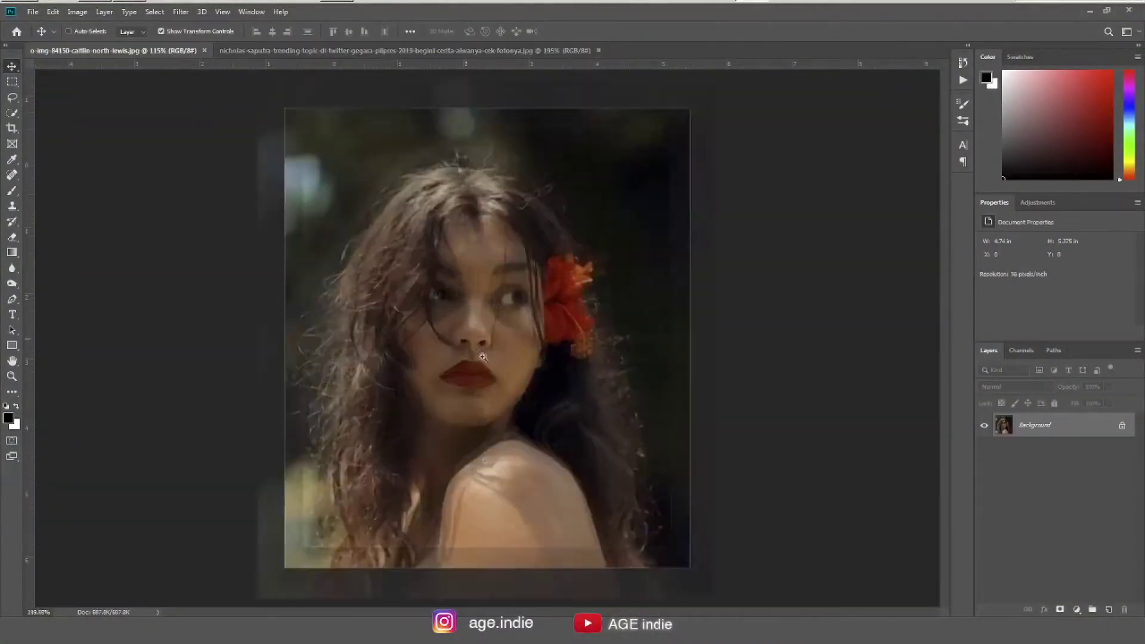
Run the presmudge oil paint action on the woman's photo, brightening highlights in Levels
left_click_drag(483, 357, 472, 371)
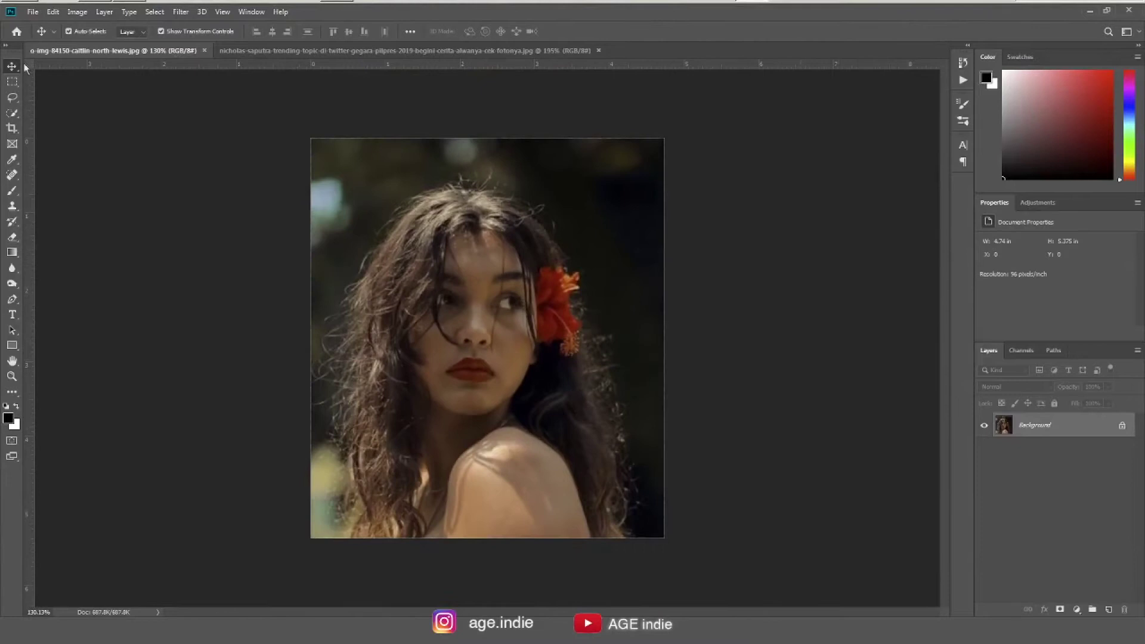
left_click(963, 79)
double_click(883, 111)
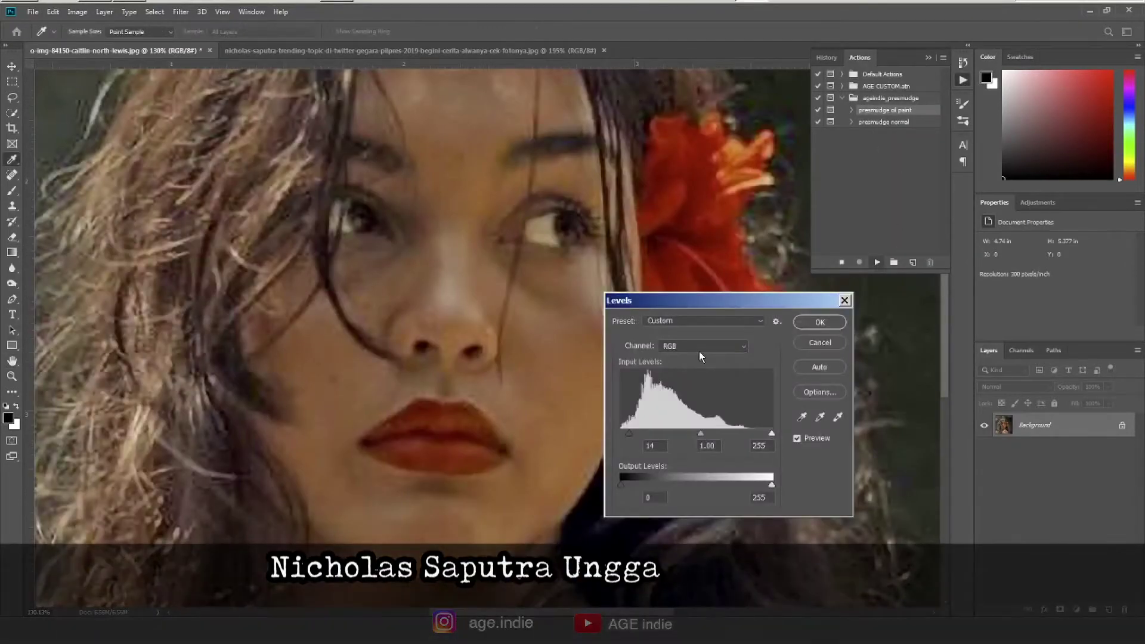
left_click_drag(771, 433, 750, 433)
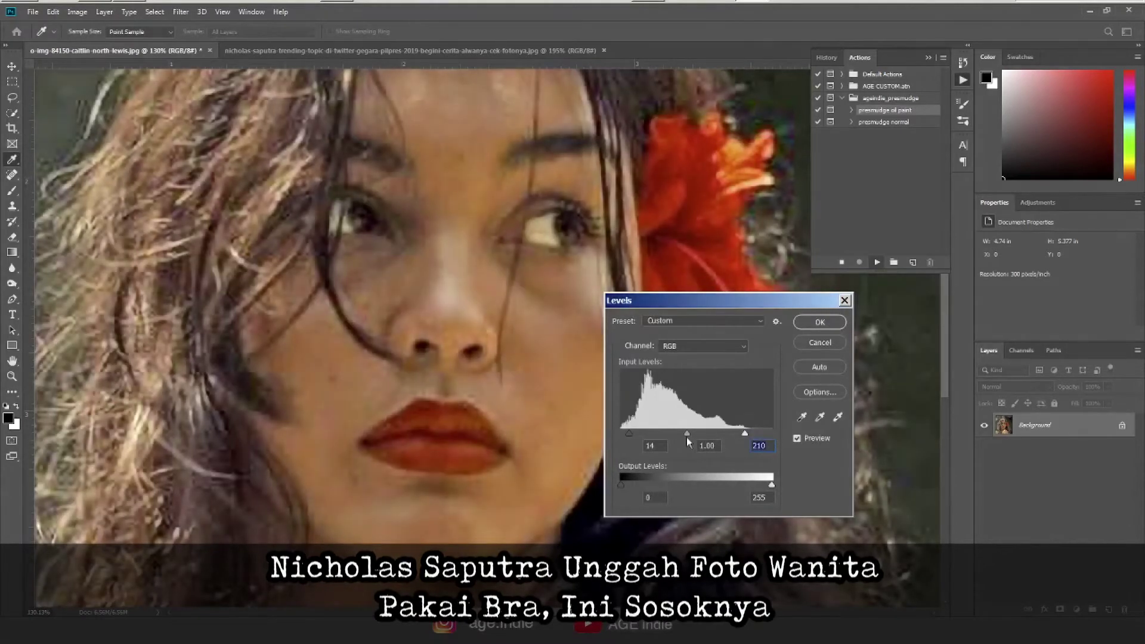
key("Return")
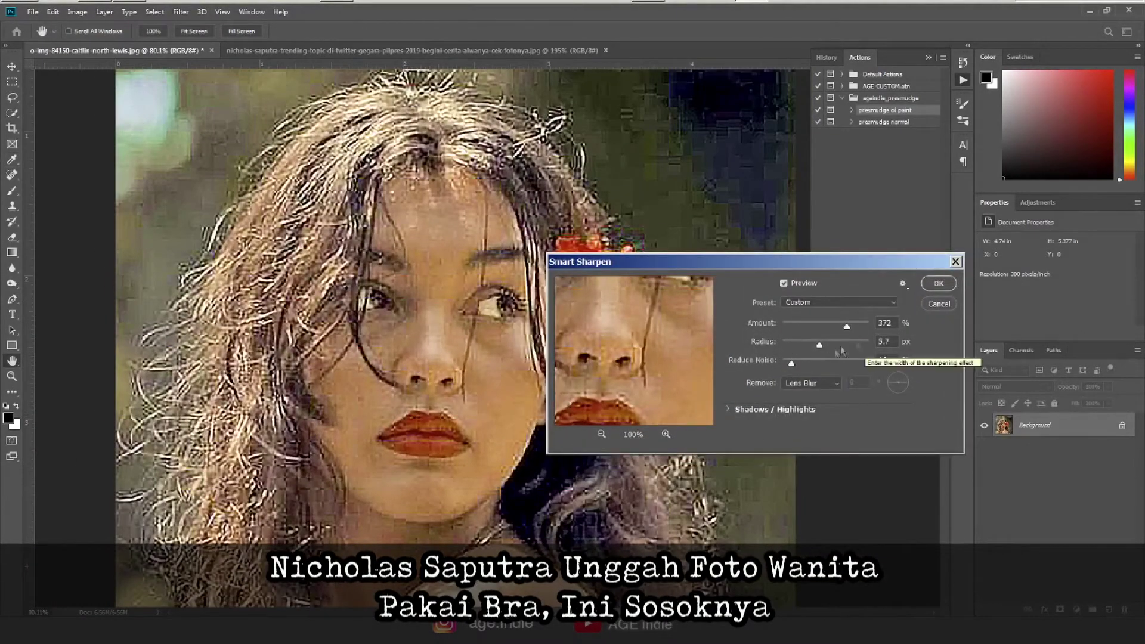
Apply Smart Sharpen, High Pass, a second Levels brightening and the Camera Raw clarity boost
key("Return")
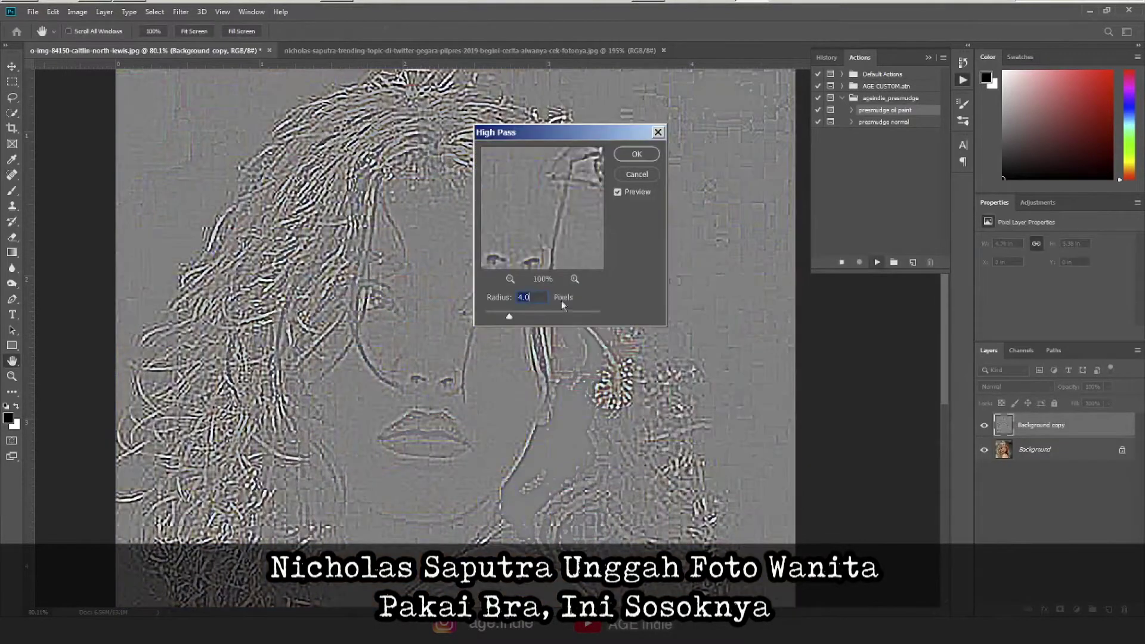
left_click(638, 156)
left_click_drag(771, 435, 752, 435)
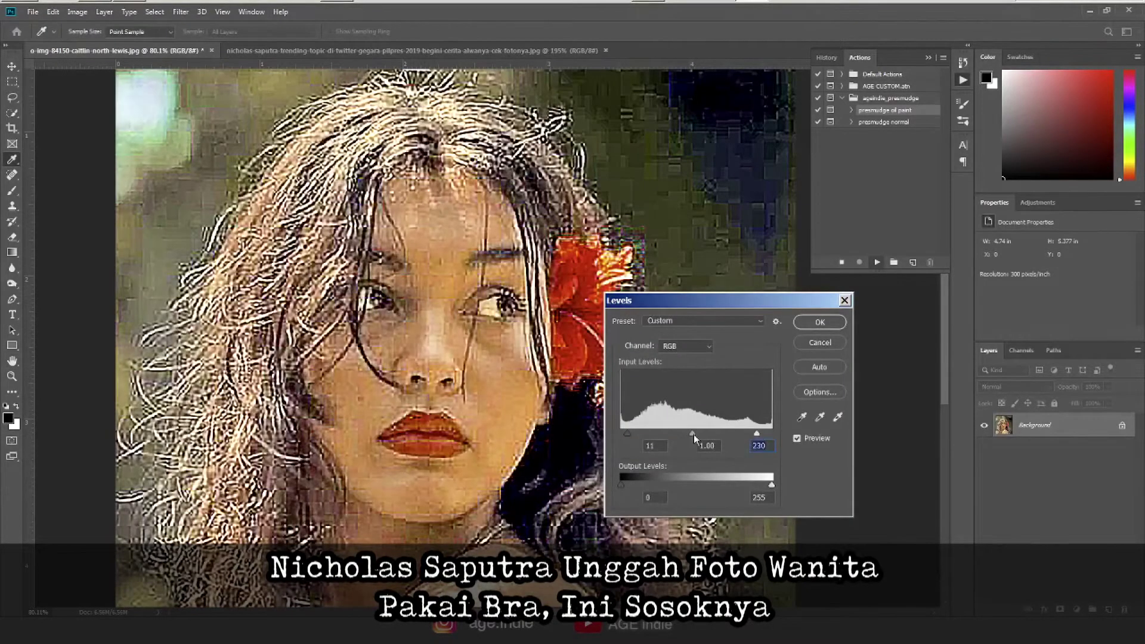
key("Return")
key("ctrl+shift+a")
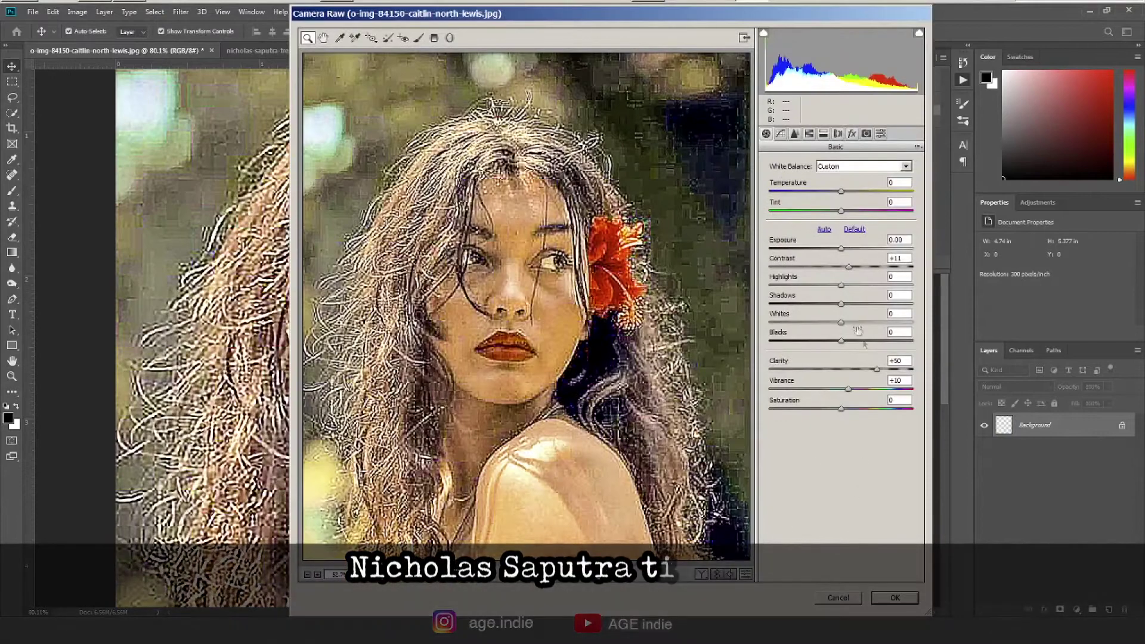
left_click(897, 598)
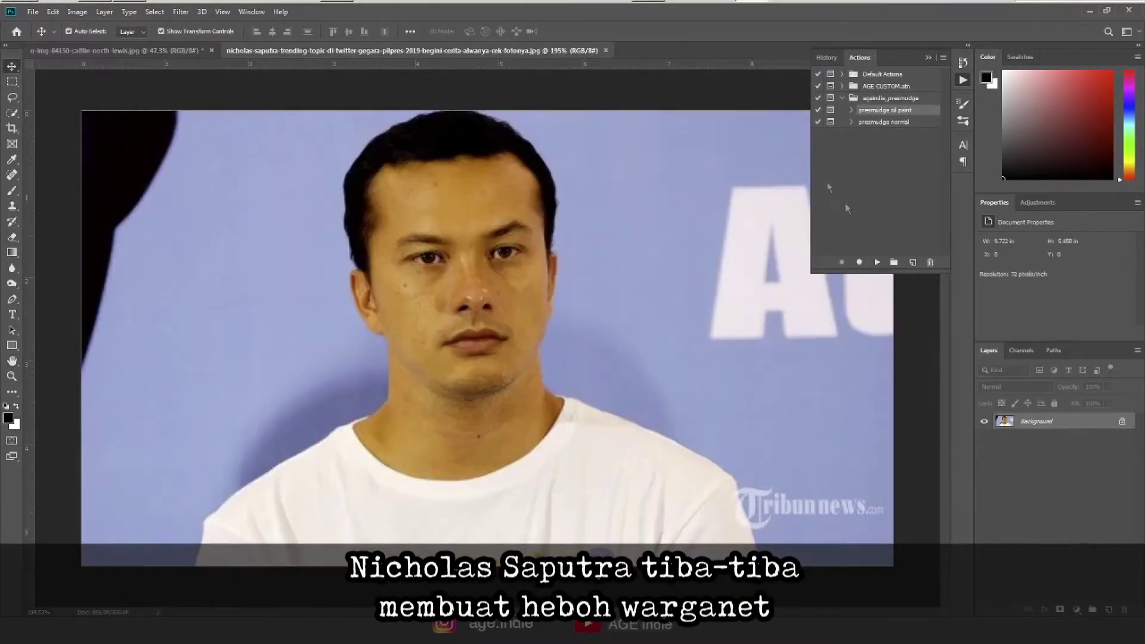
Run the oil-paint action on the man's photo, confirming image size, Levels twice and Smart Sharpen
left_click(690, 255)
left_click(612, 311)
key("ctrl+0")
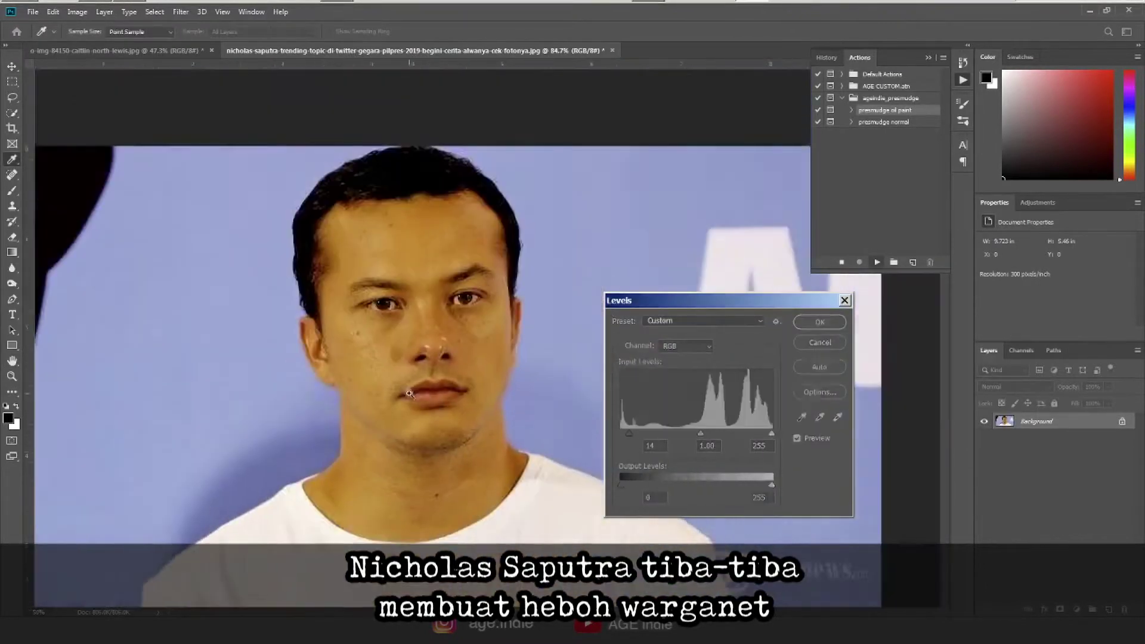
left_click(820, 322)
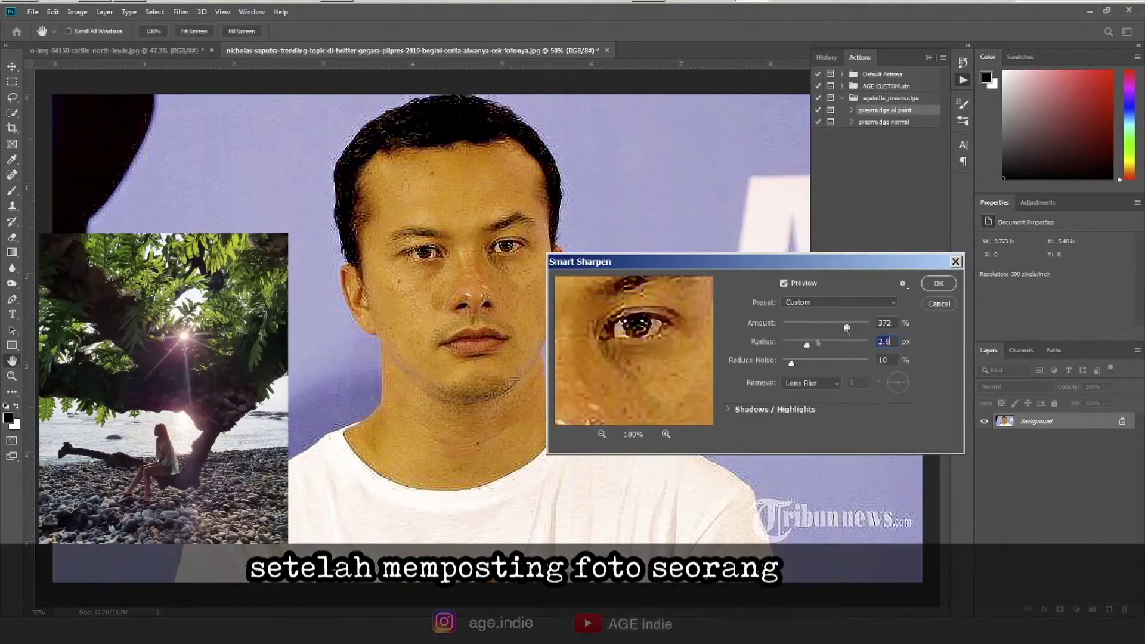
key("Escape")
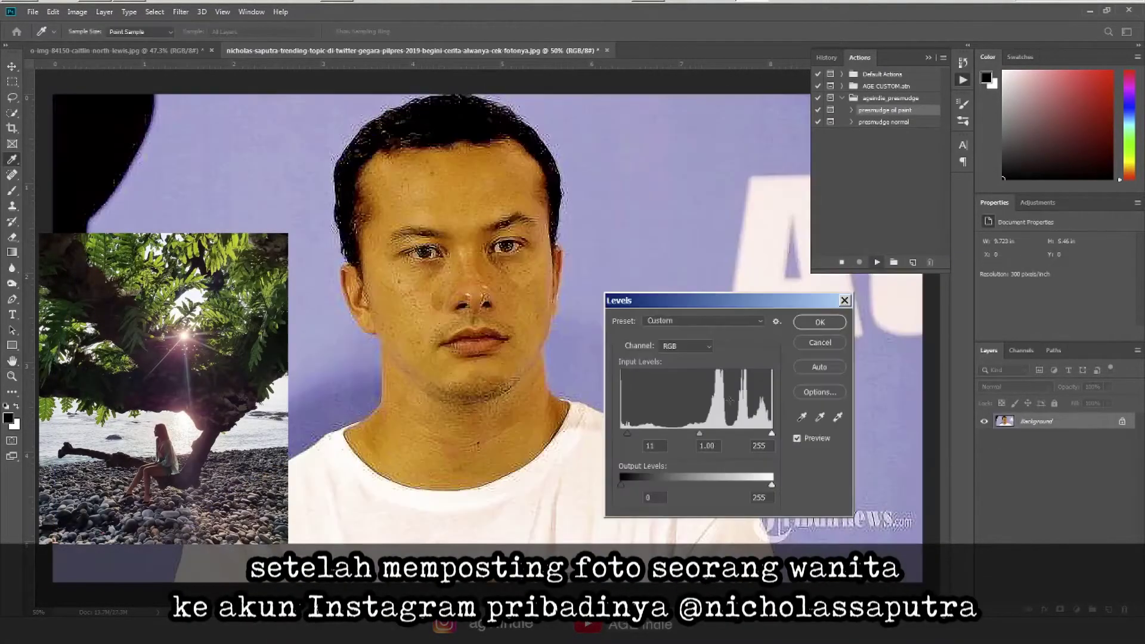
left_click(820, 322)
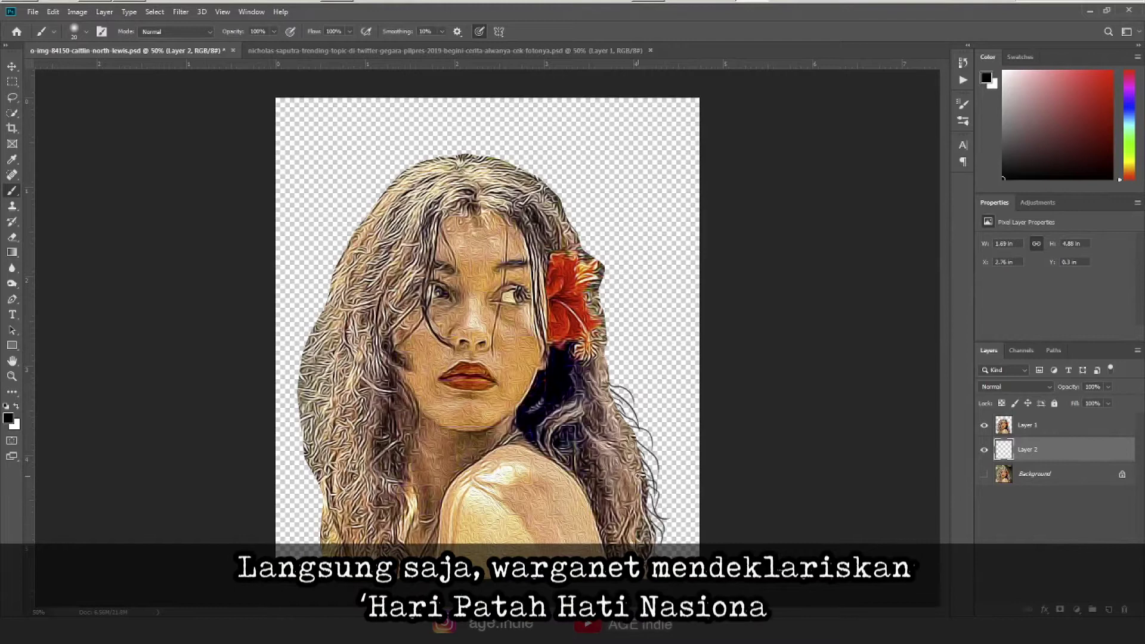
Paint two dark strands along the woman's left hair edge
scroll(577, 298, "up", 1)
scroll(462, 334, "up", 3)
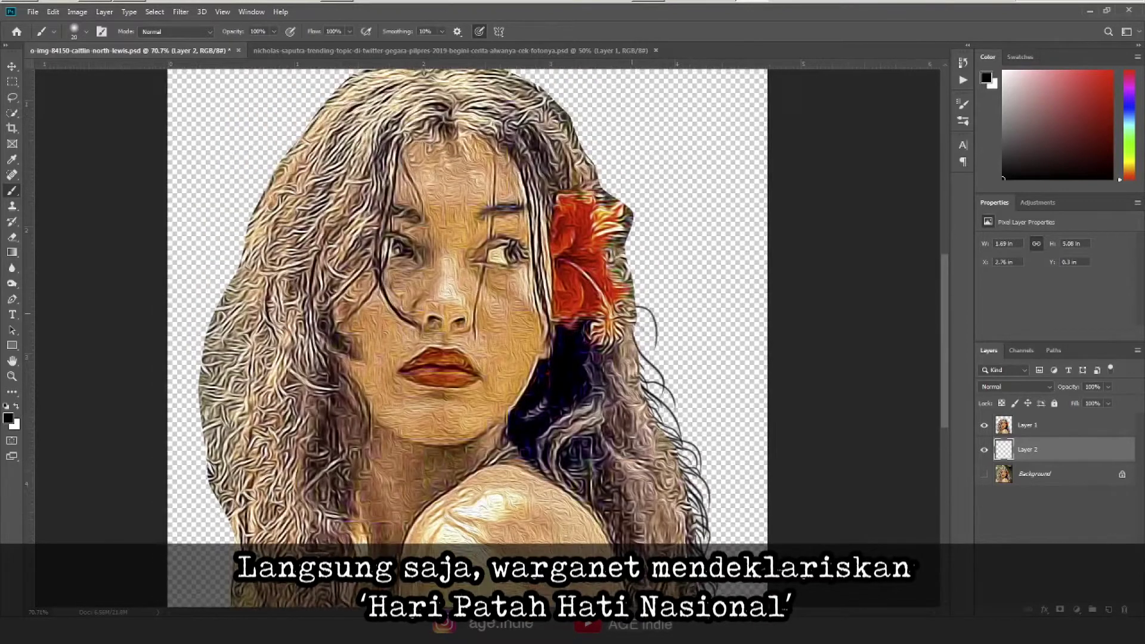
scroll(477, 334, "up", 2)
scroll(477, 334, "up", 2)
scroll(477, 334, "up", 2)
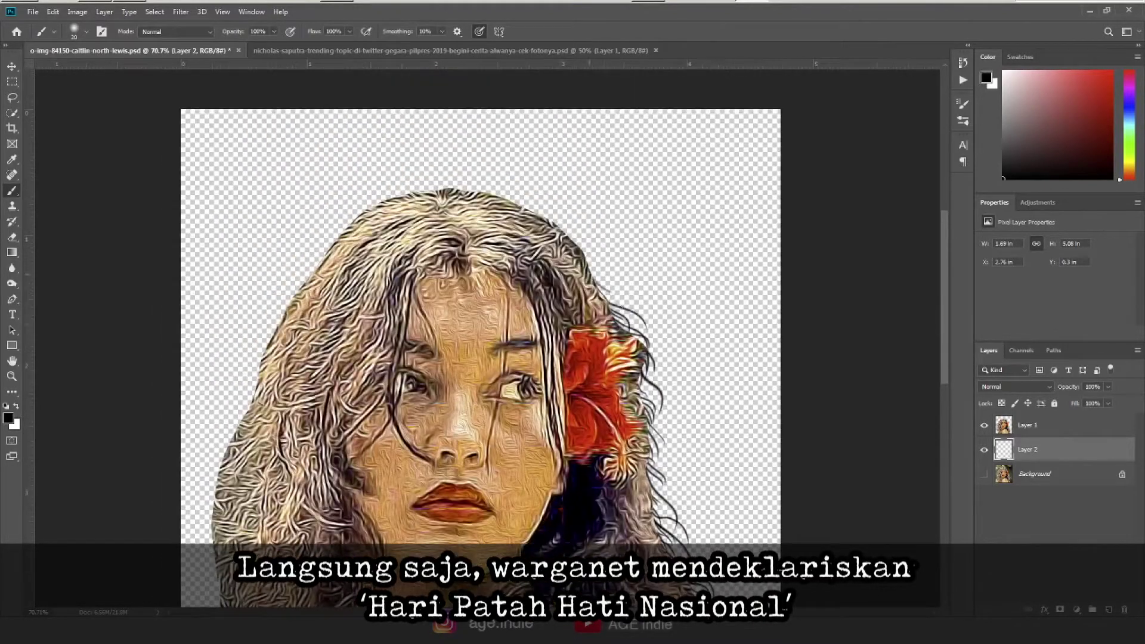
scroll(477, 334, "up", 2)
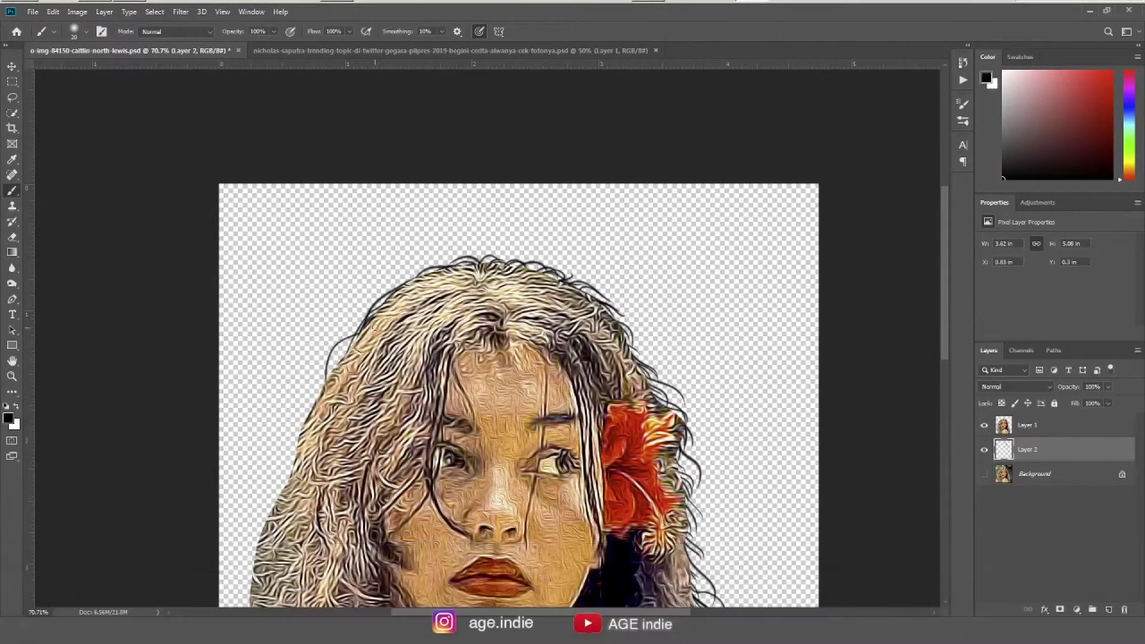
scroll(286, 442, "down", 3)
left_click_drag(308, 412, 299, 525)
left_click_drag(356, 384, 374, 531)
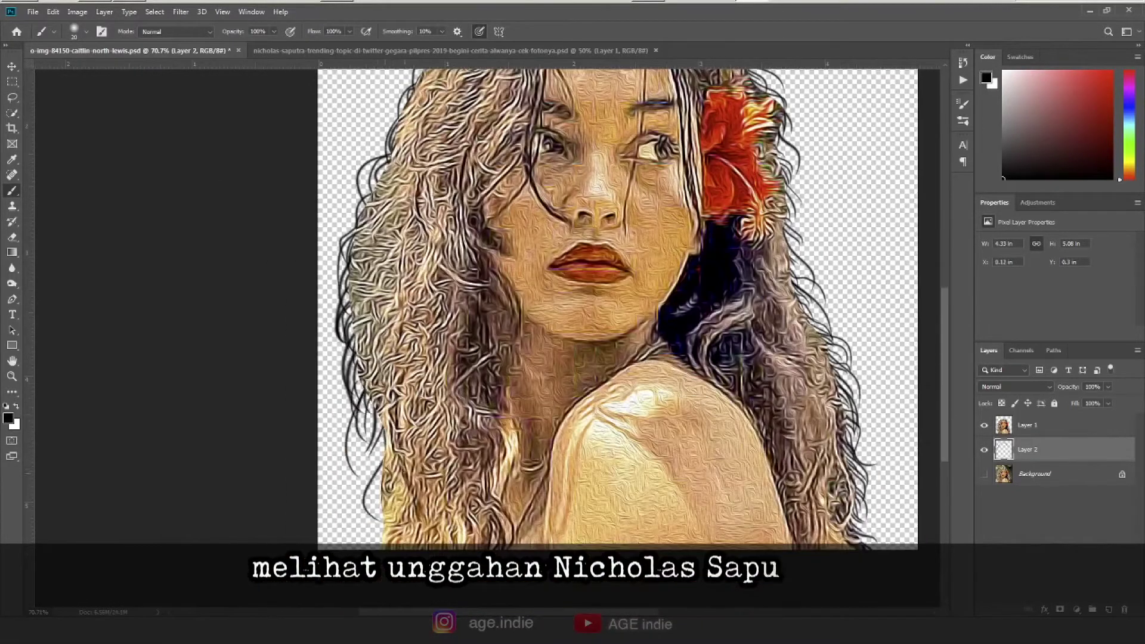
Scroll around the canvas to review the woman's painted hair edges
scroll(507, 334, "right", 5)
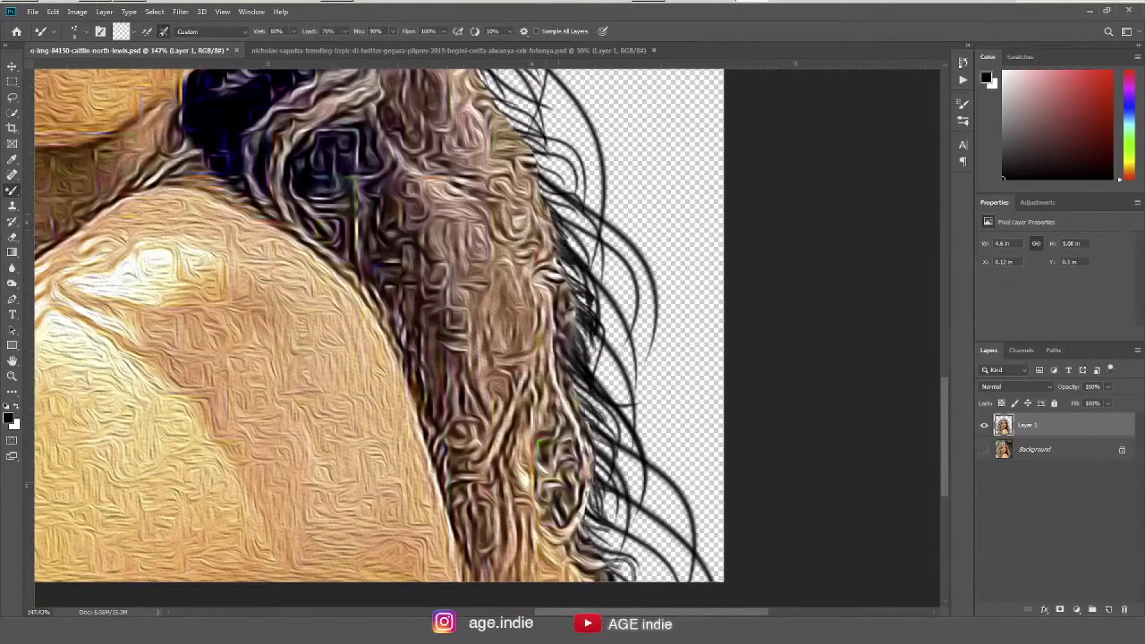
scroll(527, 194, "up", 3)
scroll(528, 194, "up", 3)
scroll(527, 194, "up", 3)
scroll(527, 193, "up", 3)
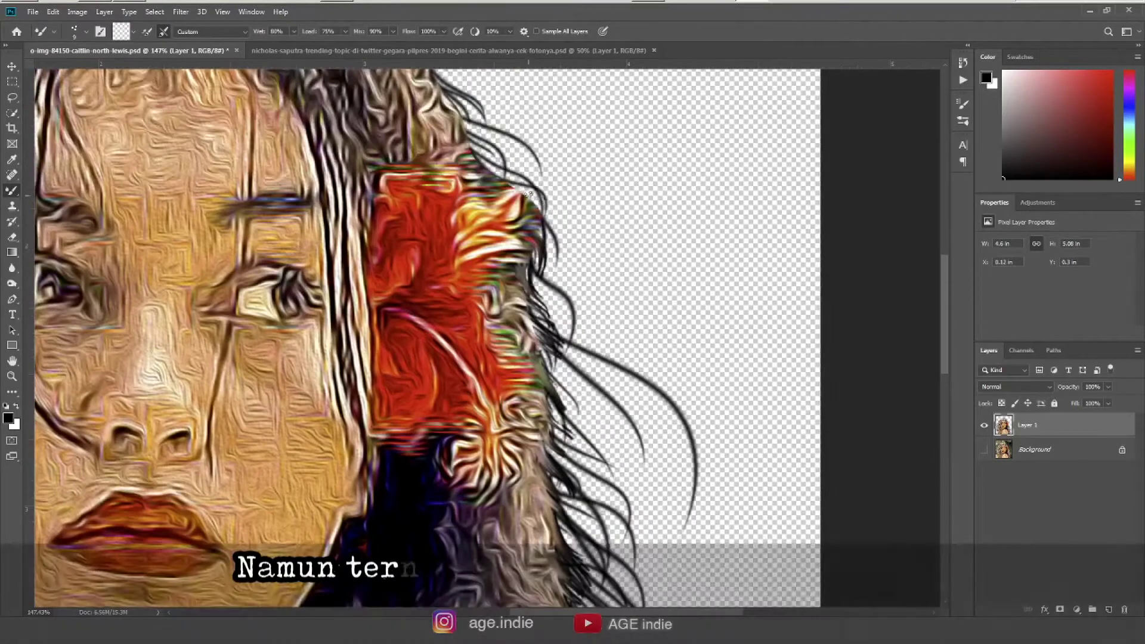
scroll(528, 194, "up", 3)
scroll(528, 194, "up", 3)
scroll(519, 203, "up", 3)
scroll(514, 215, "up", 3)
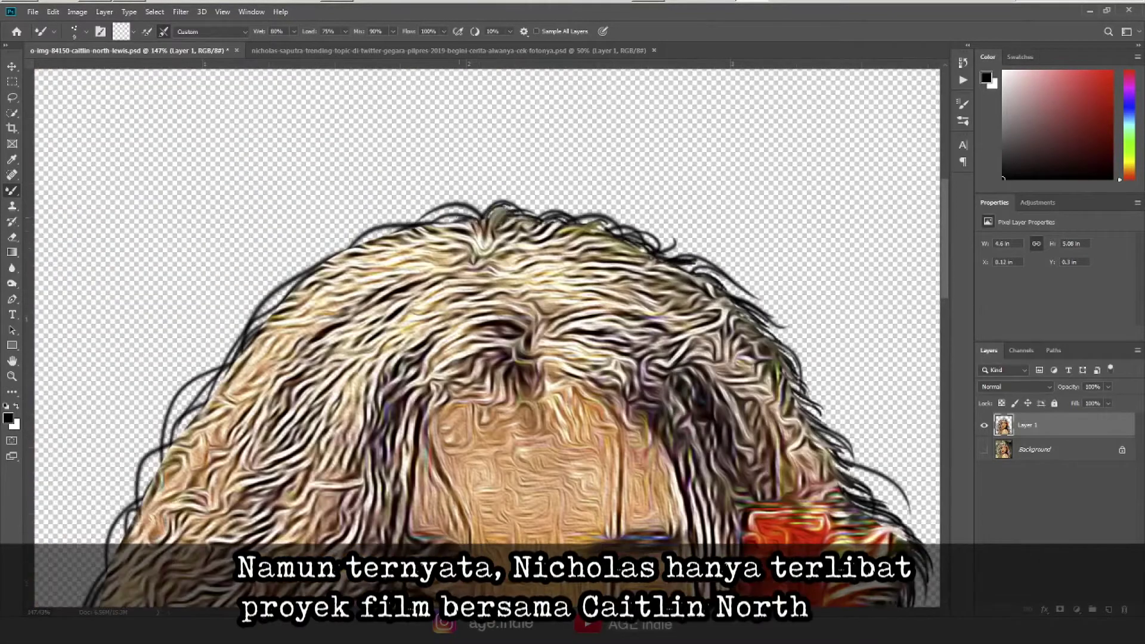
scroll(635, 385, "left", 2)
scroll(635, 385, "left", 3)
scroll(635, 385, "left", 3)
scroll(636, 384, "left", 1)
scroll(635, 385, "down", 3)
scroll(641, 397, "down", 3)
scroll(650, 412, "down", 2)
scroll(663, 435, "down", 3)
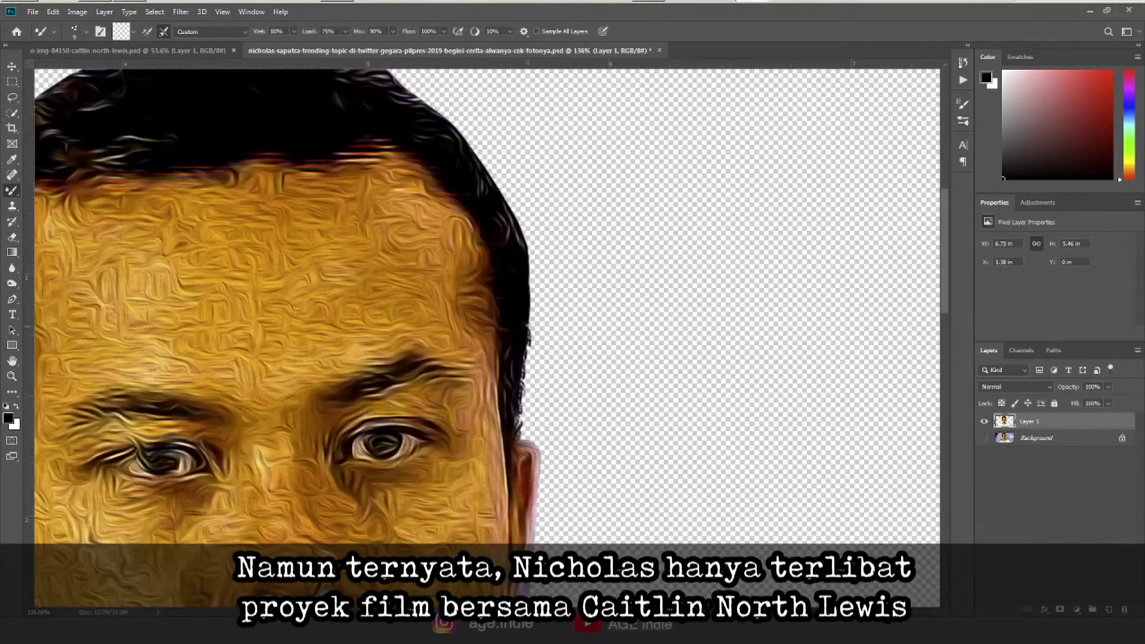
scroll(529, 325, "up", 2)
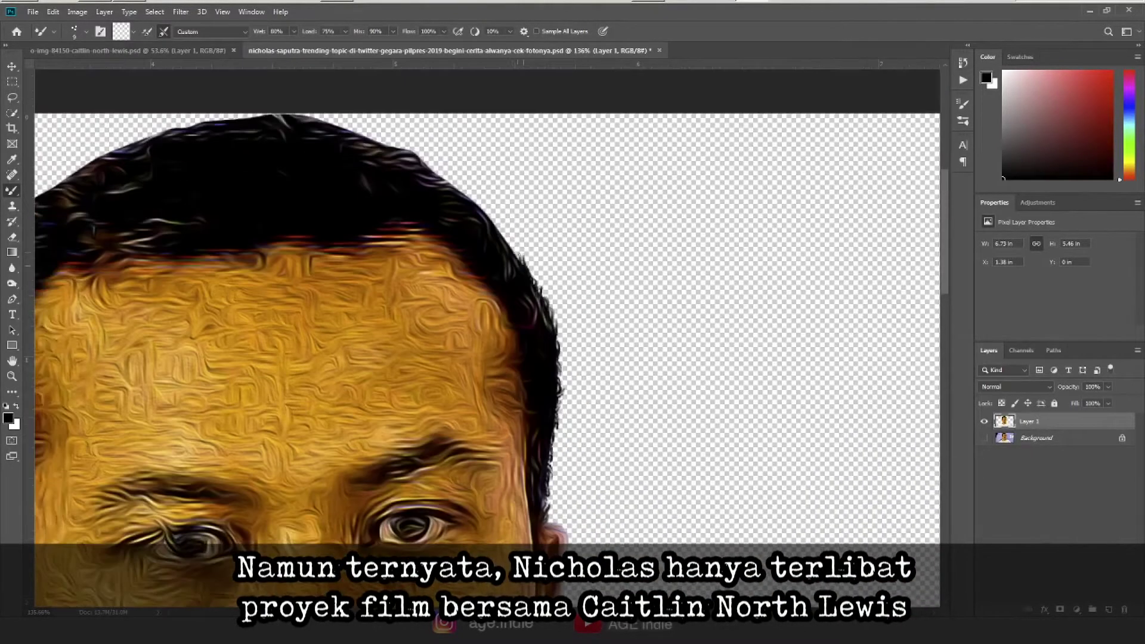
scroll(529, 325, "up", 4)
scroll(528, 325, "up", 2)
scroll(528, 325, "up", 2)
scroll(421, 394, "left", 2)
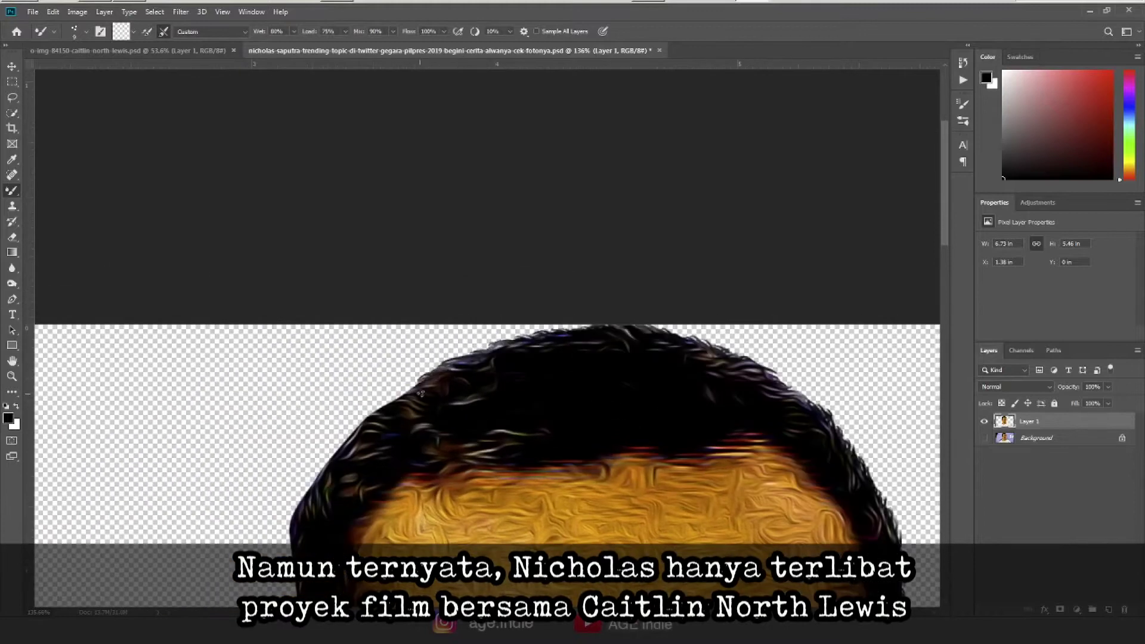
scroll(340, 462, "down", 2)
scroll(340, 462, "down", 3)
scroll(340, 463, "down", 5)
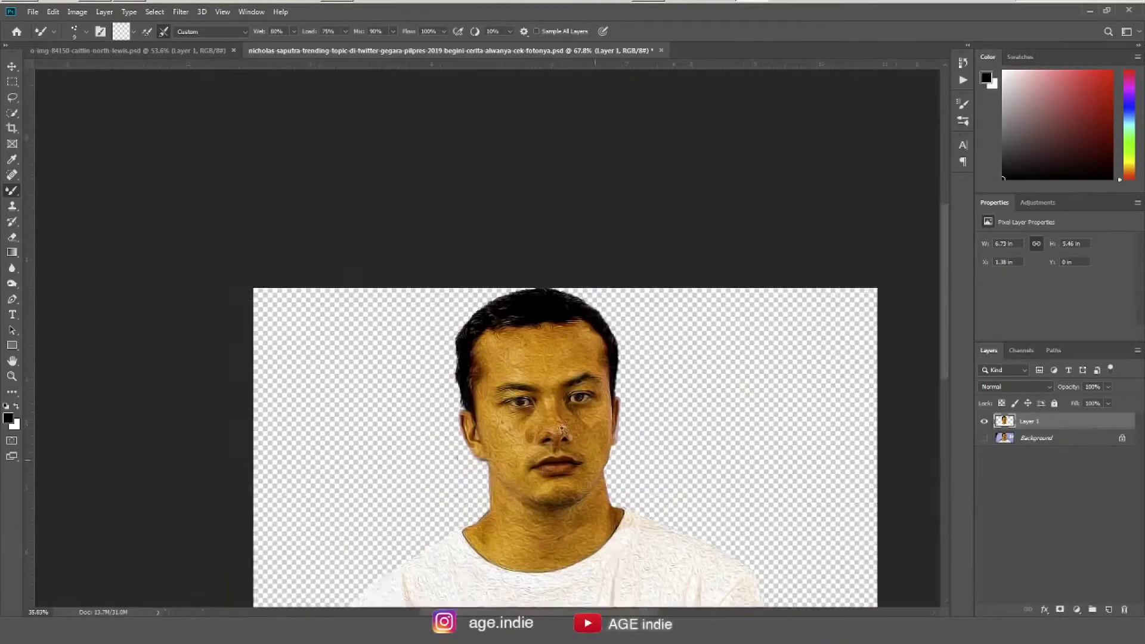
Create a new 1920×1080 transparent composite document
left_click(33, 12)
left_click(42, 22)
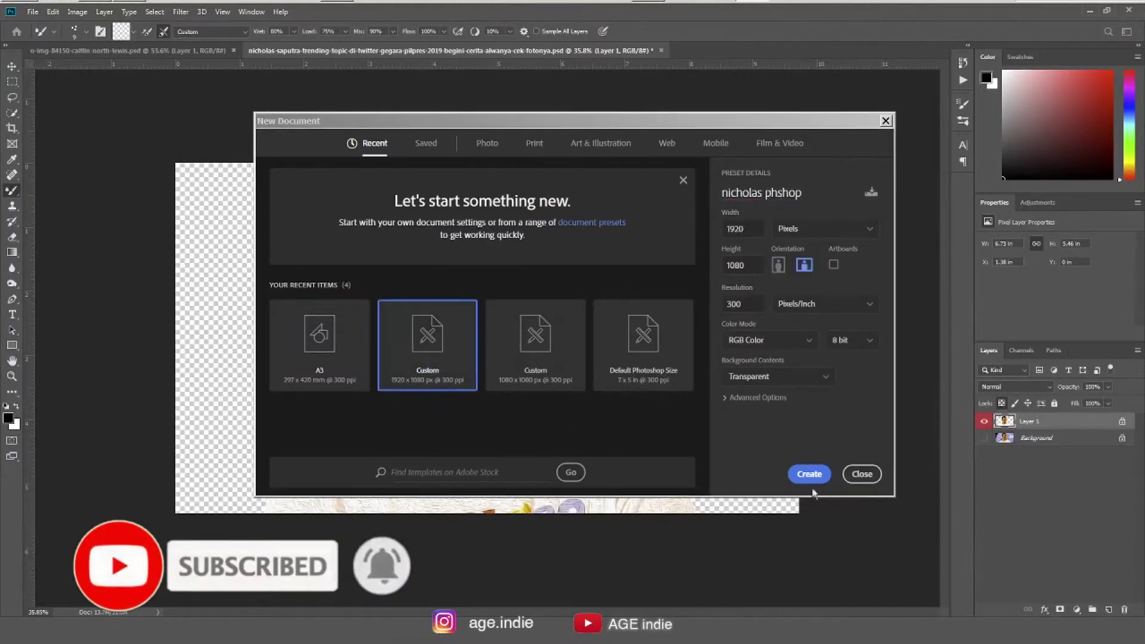
left_click(809, 474)
key("v")
Bring the man's cutout into the composite, scaled to about 72% and nudged up-left
left_click(400, 50)
left_click(747, 51)
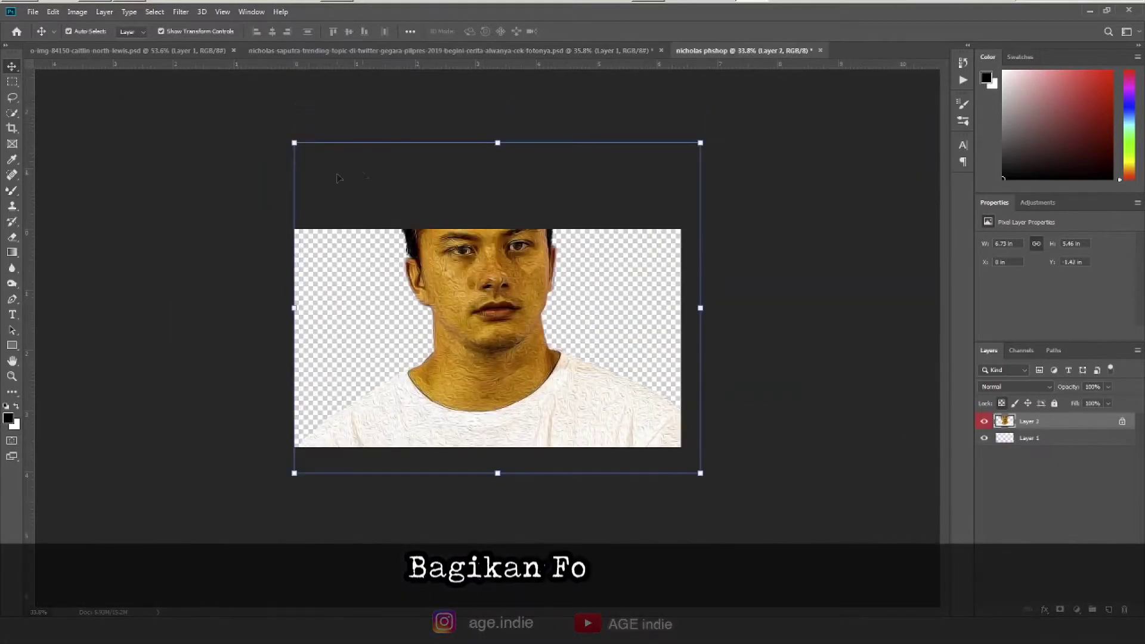
left_click_drag(294, 143, 406, 233)
left_click_drag(582, 434, 565, 431)
Place the woman's cutout in the composite, scaled to about 81% and moved up-right
left_click(174, 50)
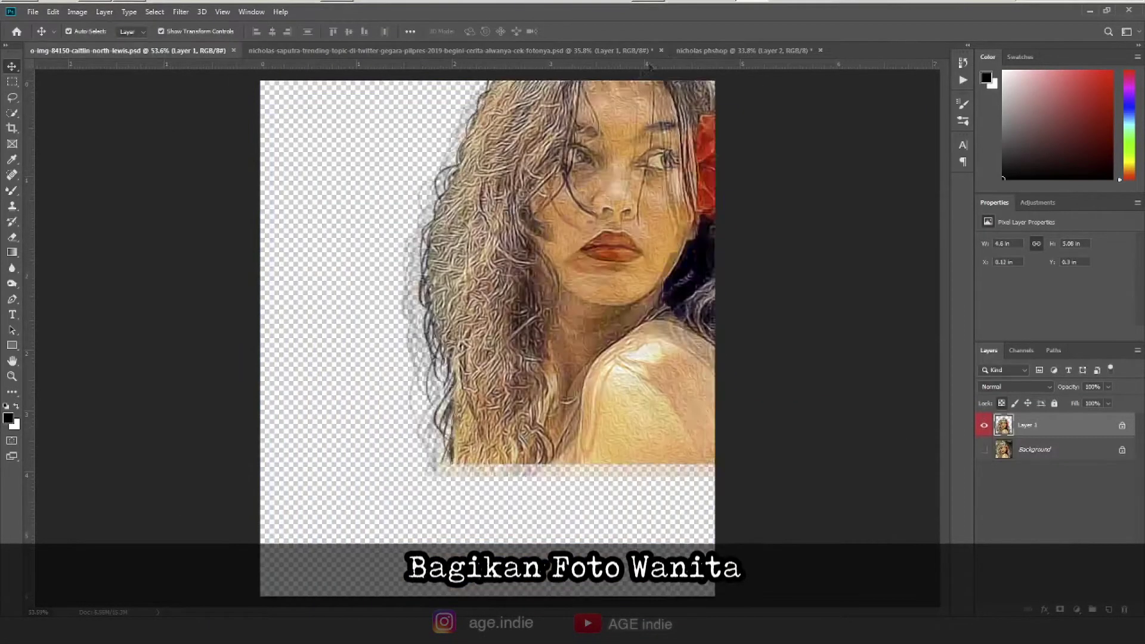
left_click_drag(417, 298, 365, 358)
key("ctrl+t")
left_click_drag(198, 189, 257, 248)
left_click_drag(370, 373, 407, 318)
key("Return")
Scale the man to about 89% and position him on the right side
left_click(517, 283)
key("ctrl+t")
left_click_drag(391, 469, 423, 448)
left_click_drag(423, 229, 422, 241)
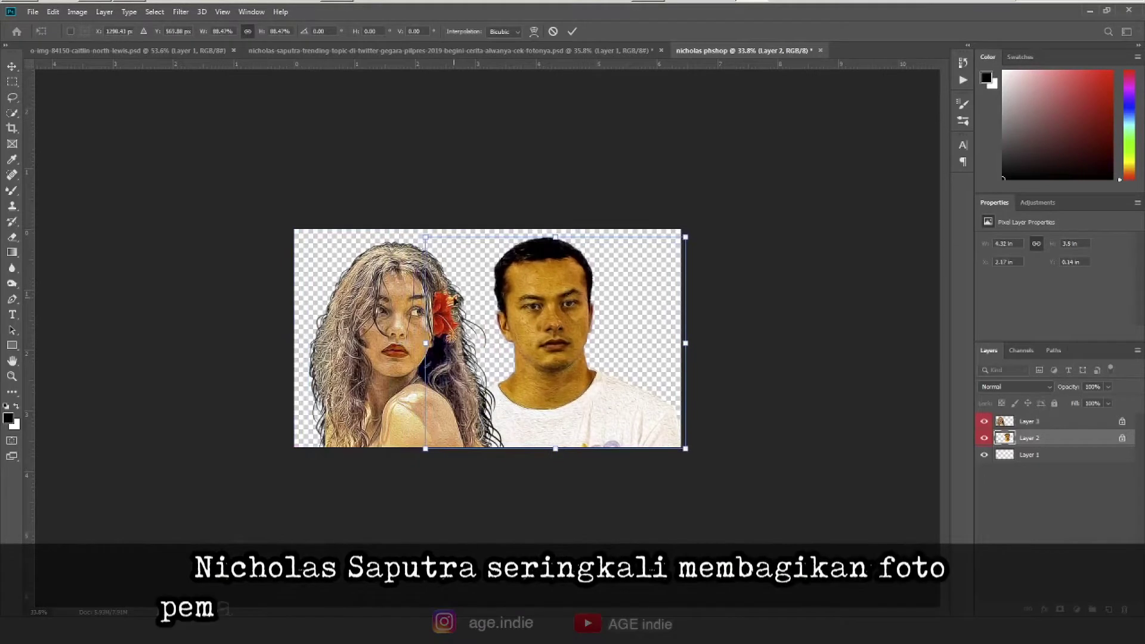
key("Return")
Enlarge the woman to about 111% and the man slightly toward the lower left
left_click(1028, 421)
key("ctrl+t")
left_click_drag(466, 272, 536, 220)
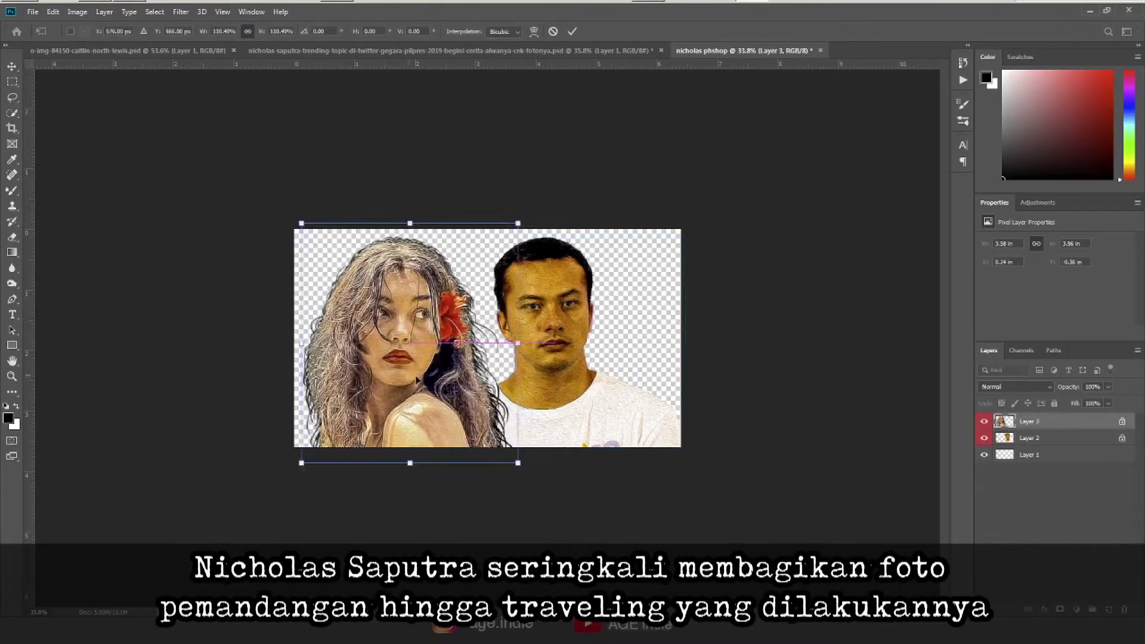
key("Return")
left_click(582, 422)
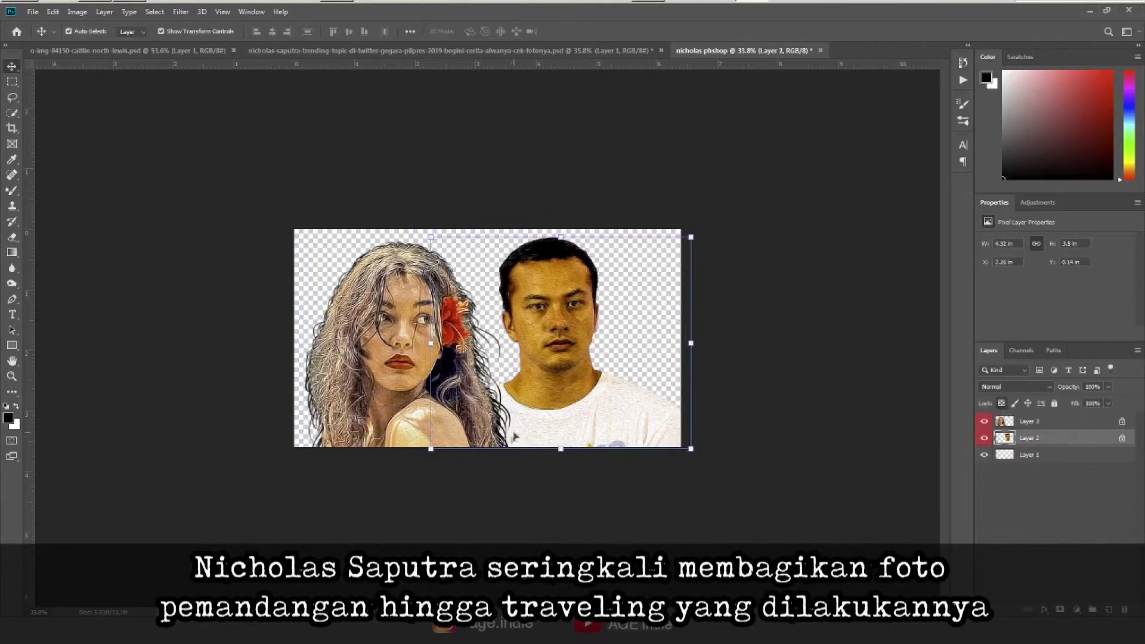
left_click_drag(429, 449, 419, 458)
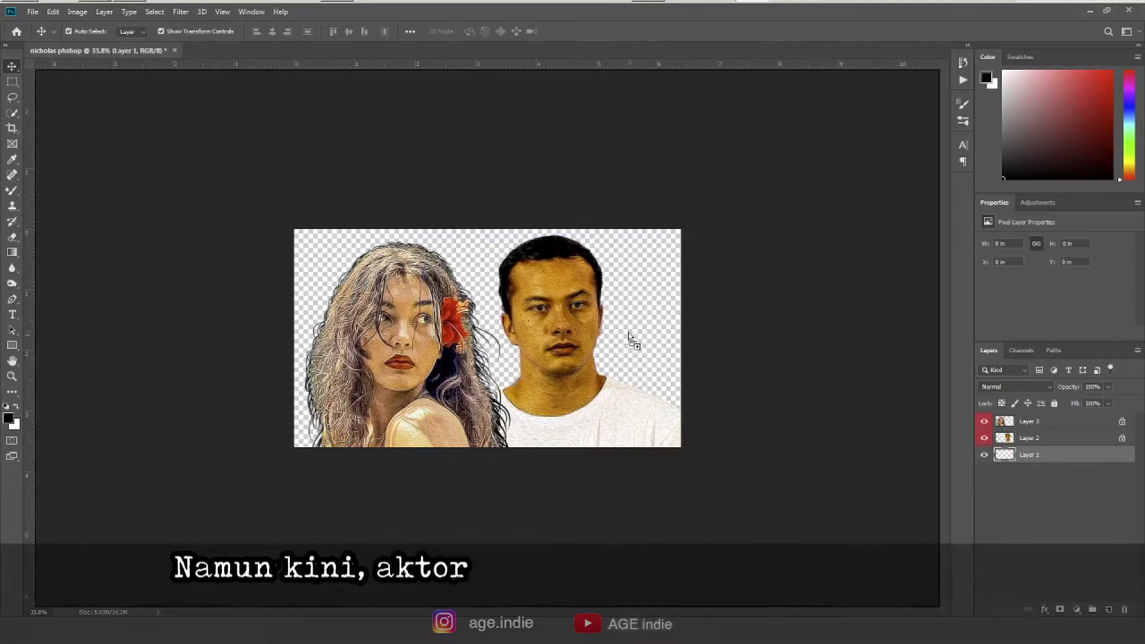
Stretch the sky layer wider, undo a trial warp, and rename it bg
left_click_drag(262, 191, 264, 152)
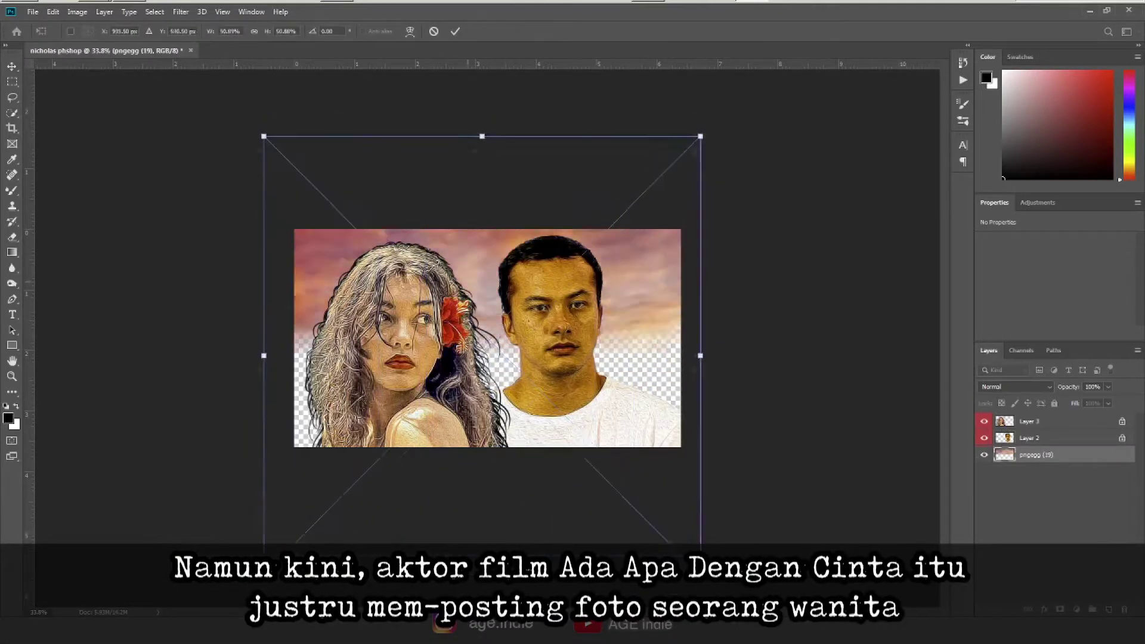
left_click(410, 31)
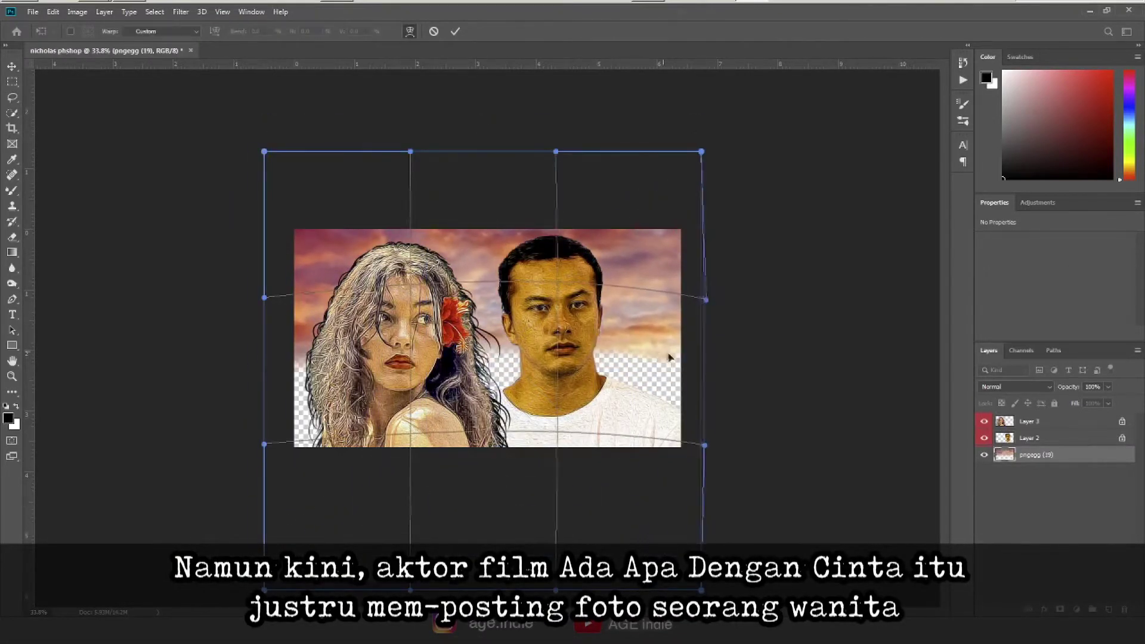
left_click_drag(322, 250, 298, 219)
key("ctrl+z")
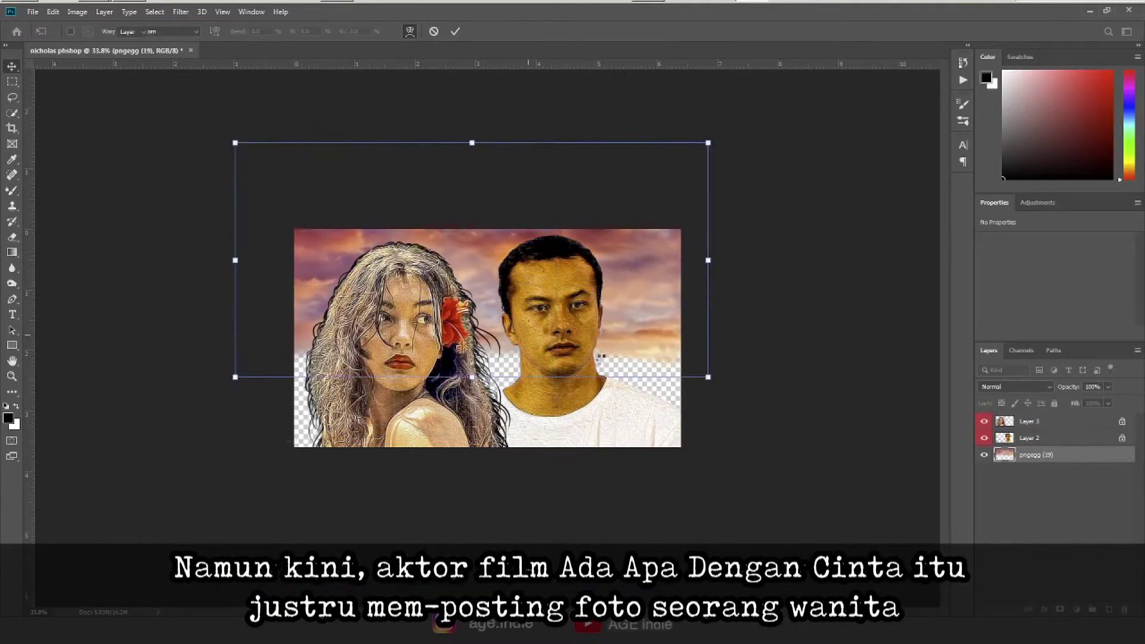
left_click(1032, 439)
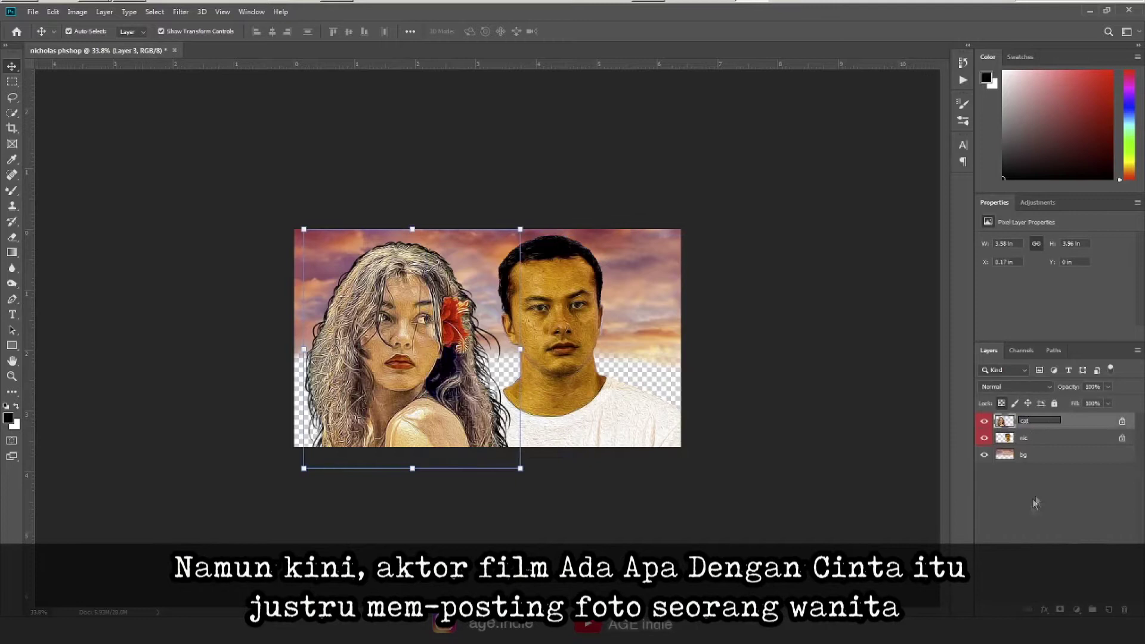
Duplicate bg, flip the copy vertically and move it down to fill the gap
left_click(1019, 455)
key("Return")
left_click(53, 11)
left_click(212, 396)
left_click_drag(544, 437, 508, 508)
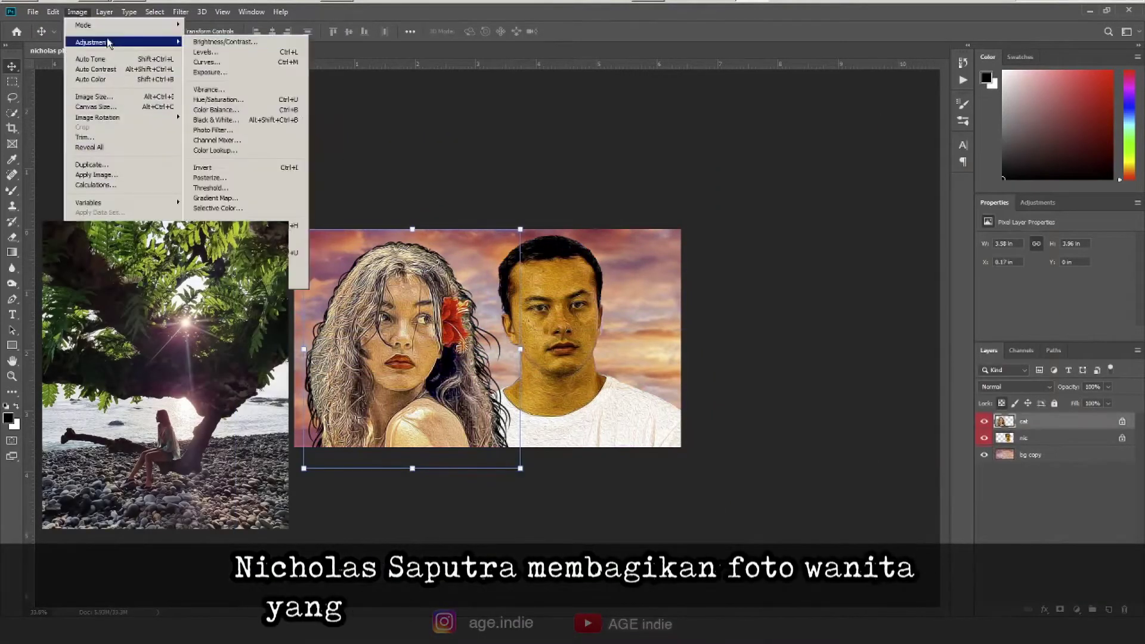
Match the woman's colours to the bg copy sky layer with Fade 80
left_click(215, 263)
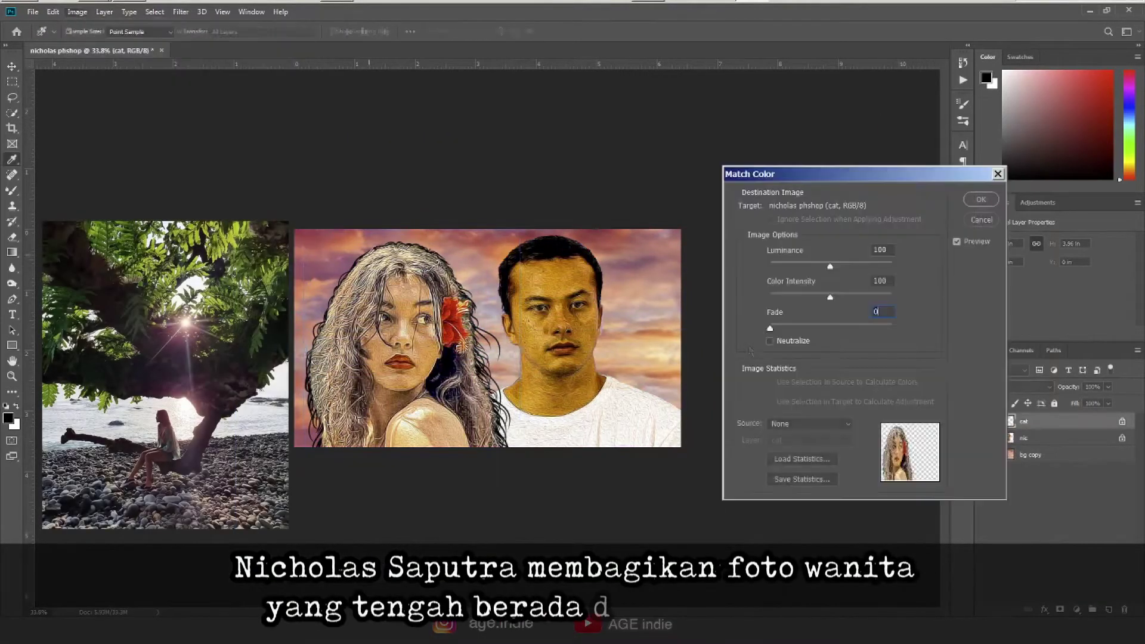
left_click(820, 482)
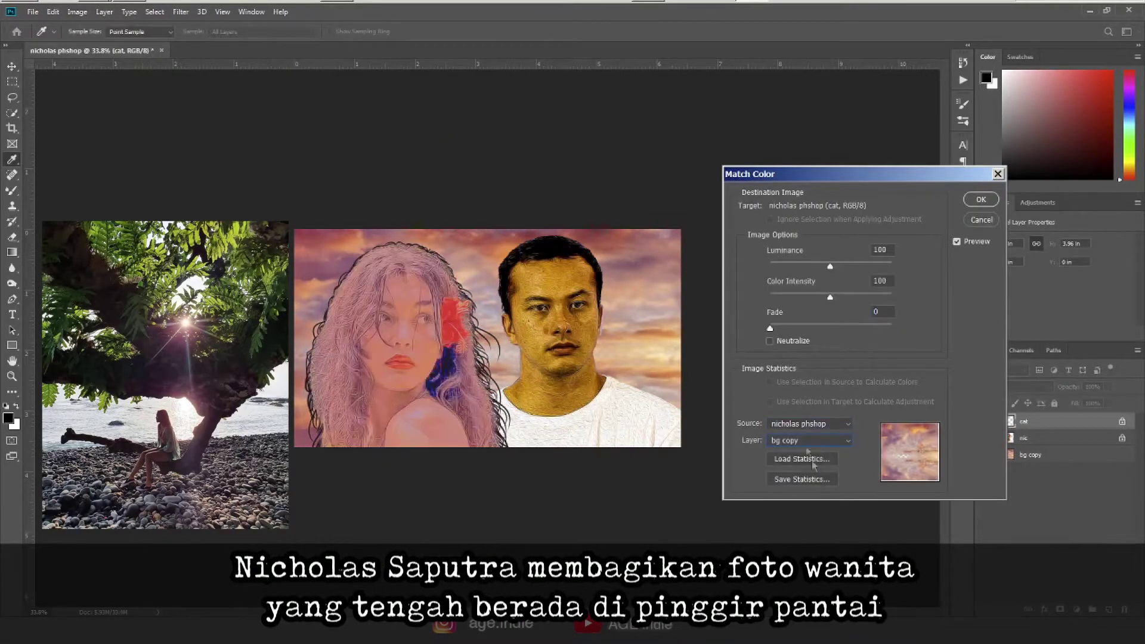
type("80")
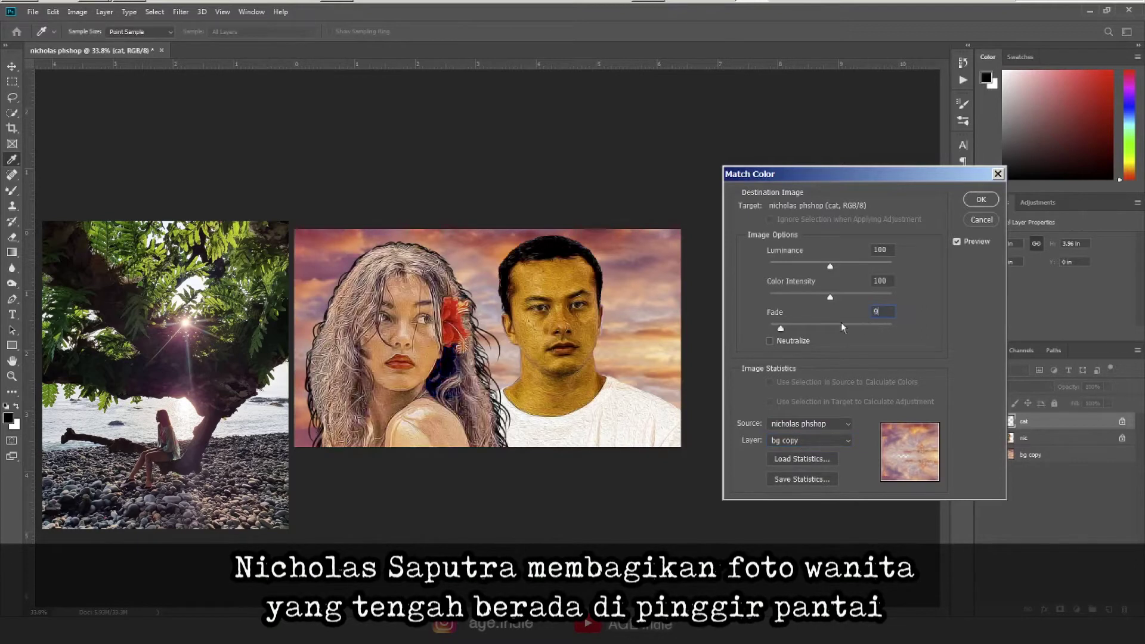
left_click(981, 200)
Match the man's colours to the bg copy sky layer as well
left_click(1004, 437)
left_click(77, 12)
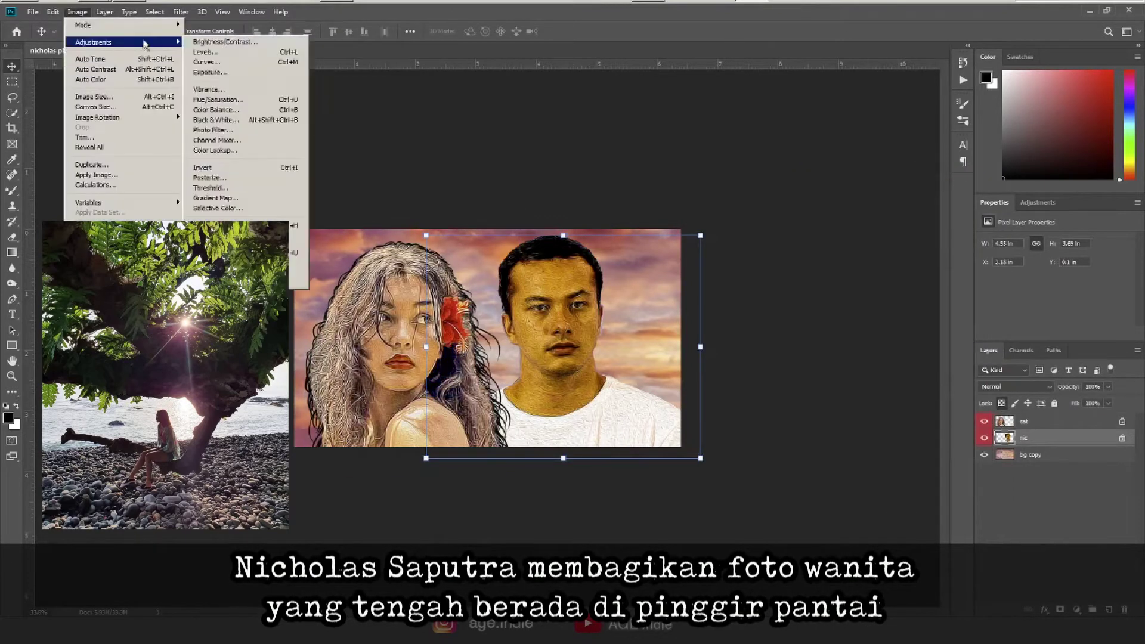
left_click(308, 266)
left_click(809, 423)
left_click(807, 479)
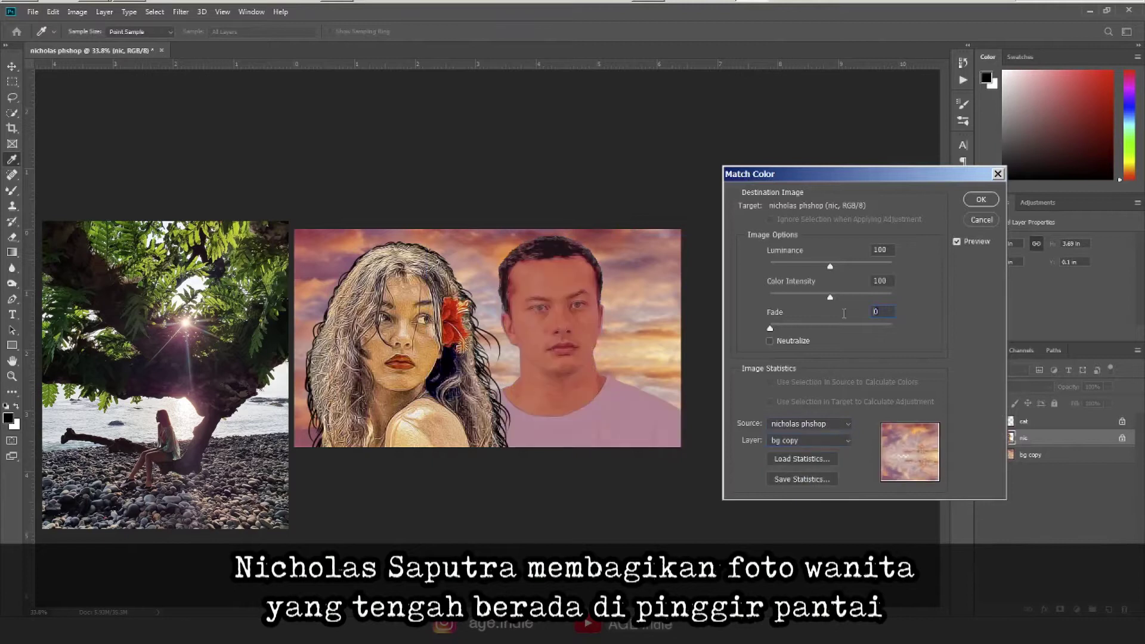
left_click(980, 201)
left_click(1024, 421)
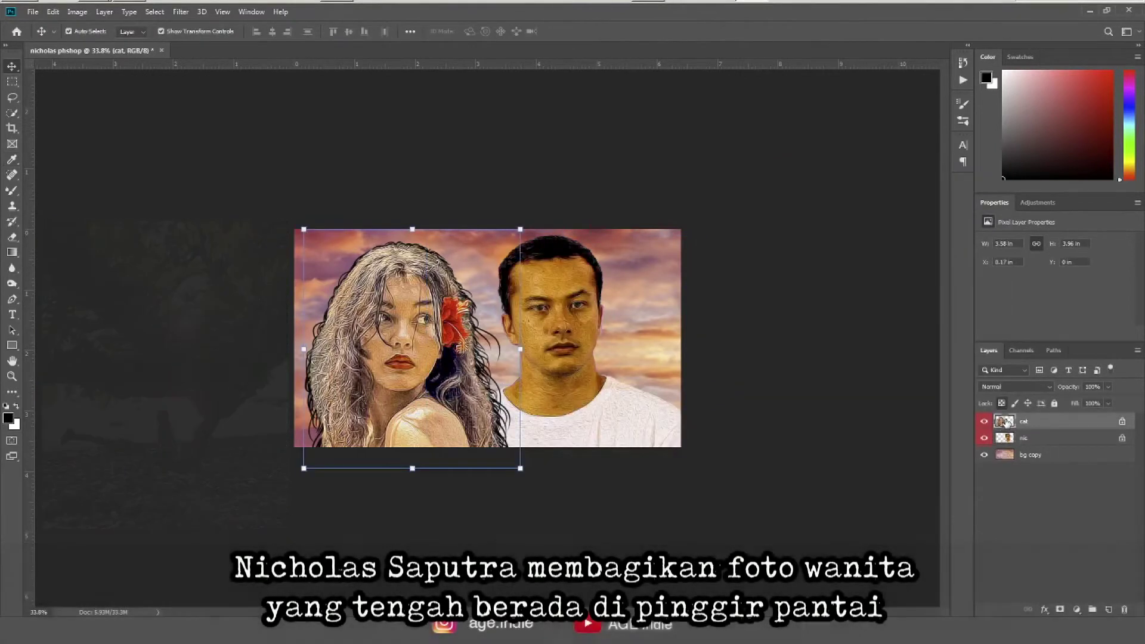
key("ctrl+l")
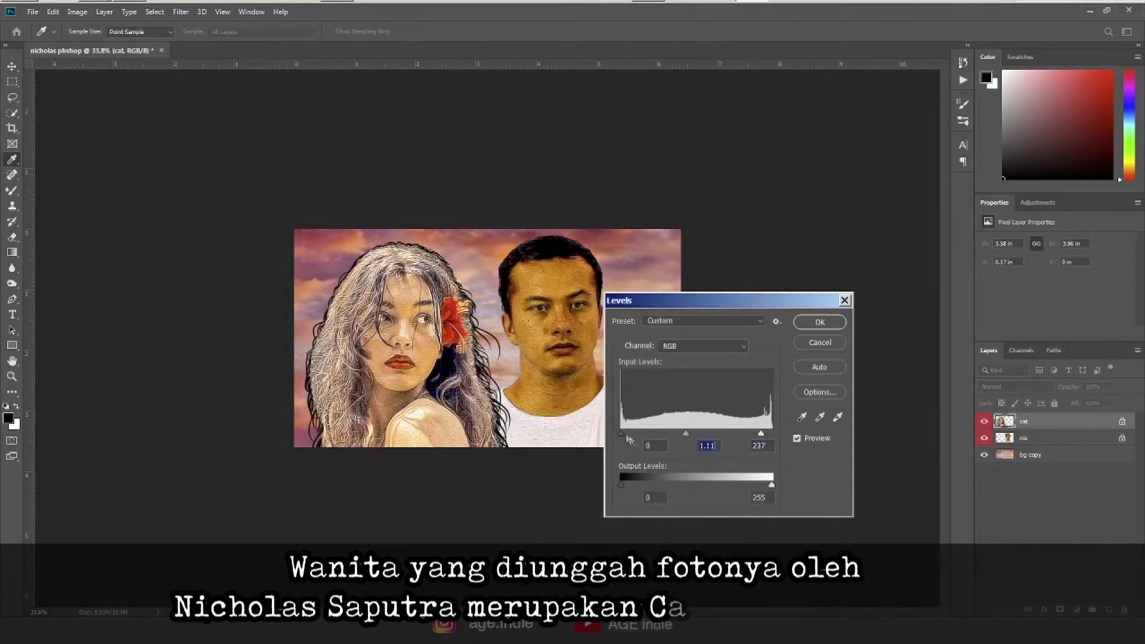
Apply Levels to the woman, then brighten the man's highlights with Levels
left_click(820, 322)
left_click(1023, 437)
key("ctrl+l")
left_click_drag(746, 300, 804, 315)
left_click_drag(829, 448, 689, 454)
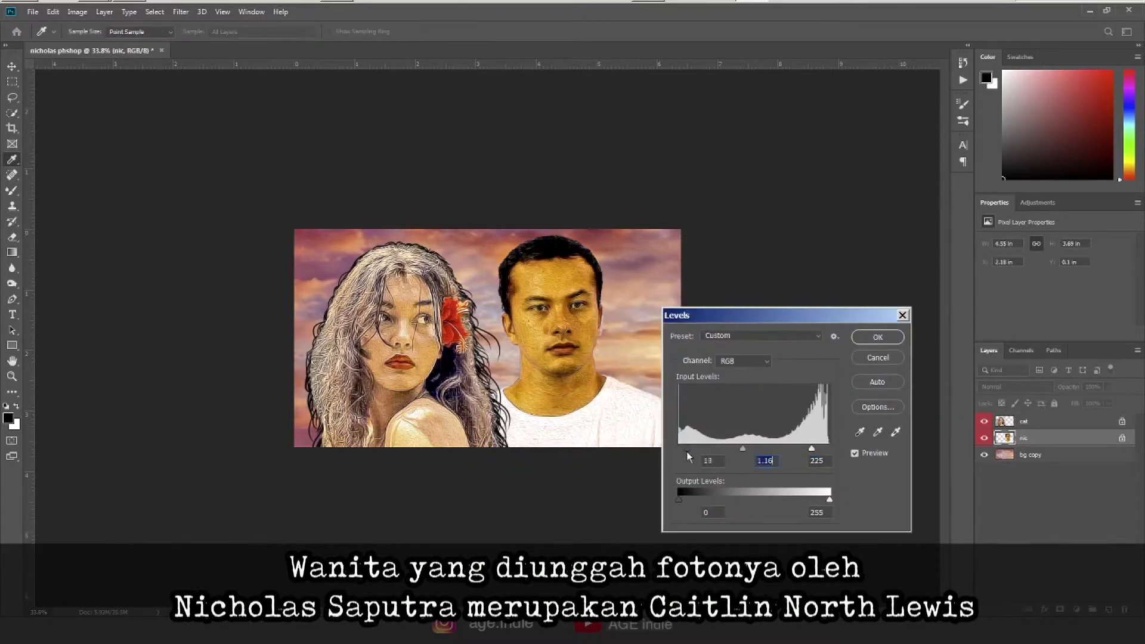
left_click(878, 339)
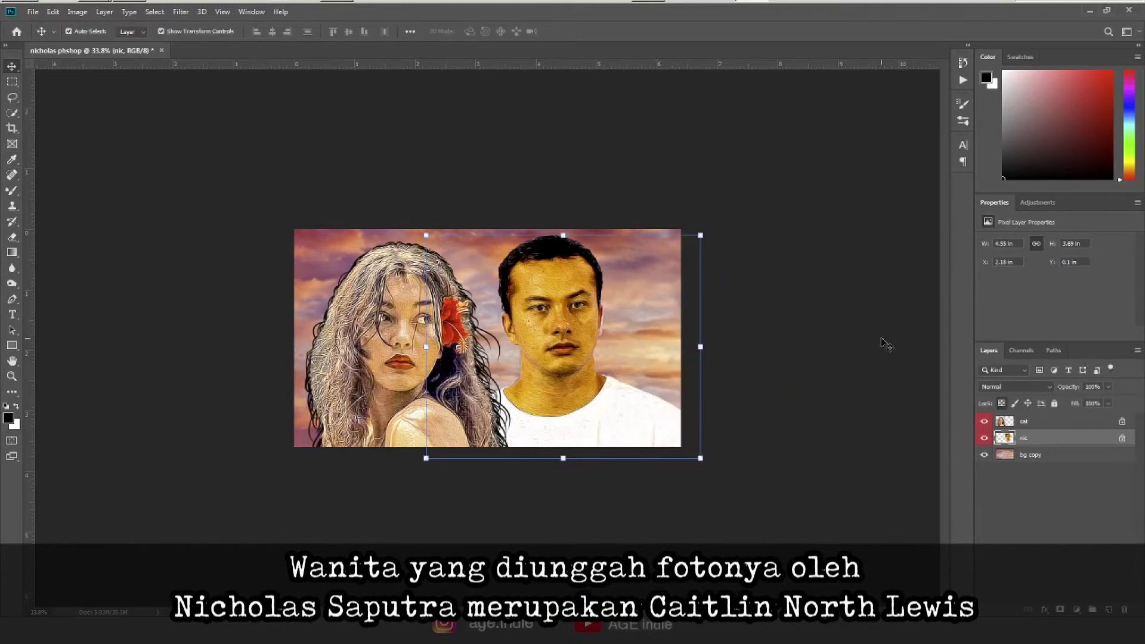
Neutralise the man's hue, adjust lightness slightly, and apply a second Levels pass
key("ctrl+u")
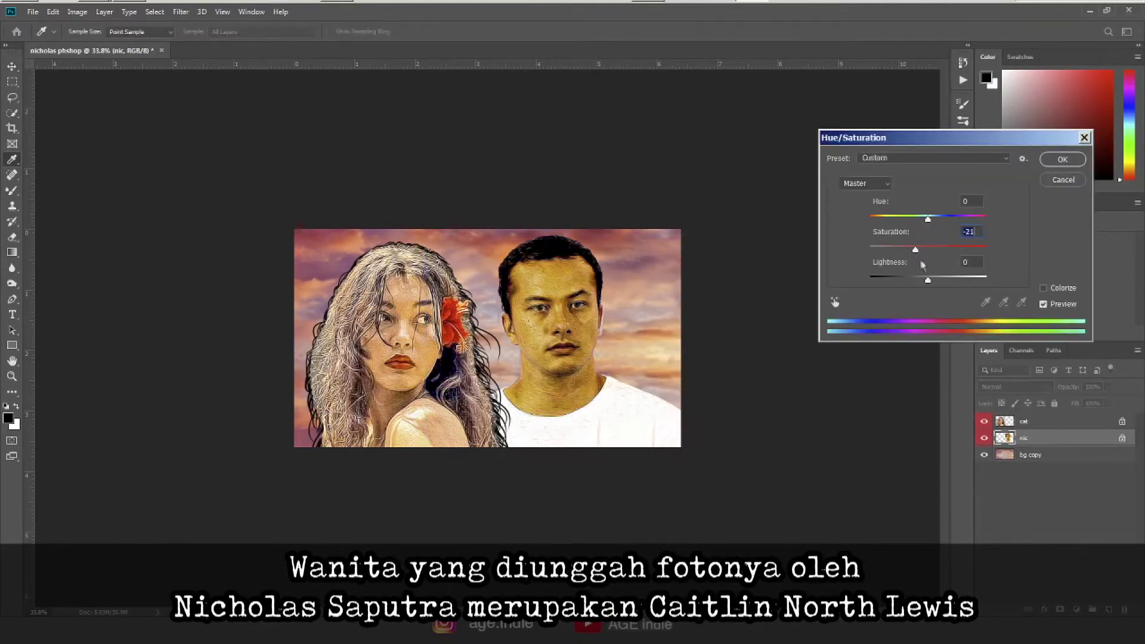
left_click_drag(928, 223, 930, 223)
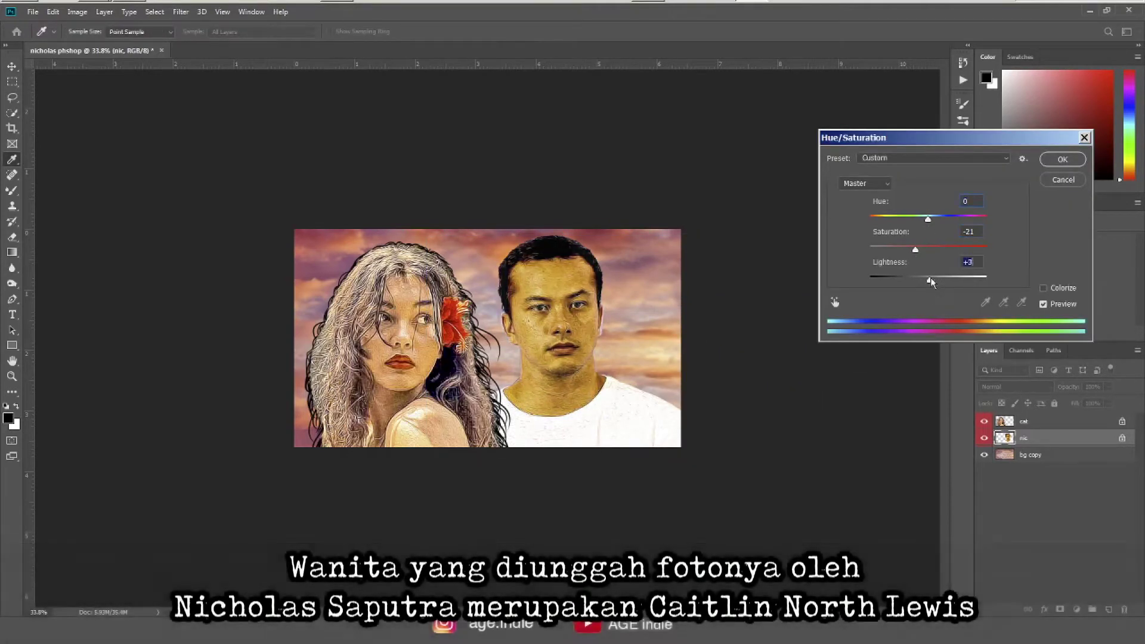
left_click_drag(928, 277, 927, 277)
left_click(1062, 160)
key("ctrl+l")
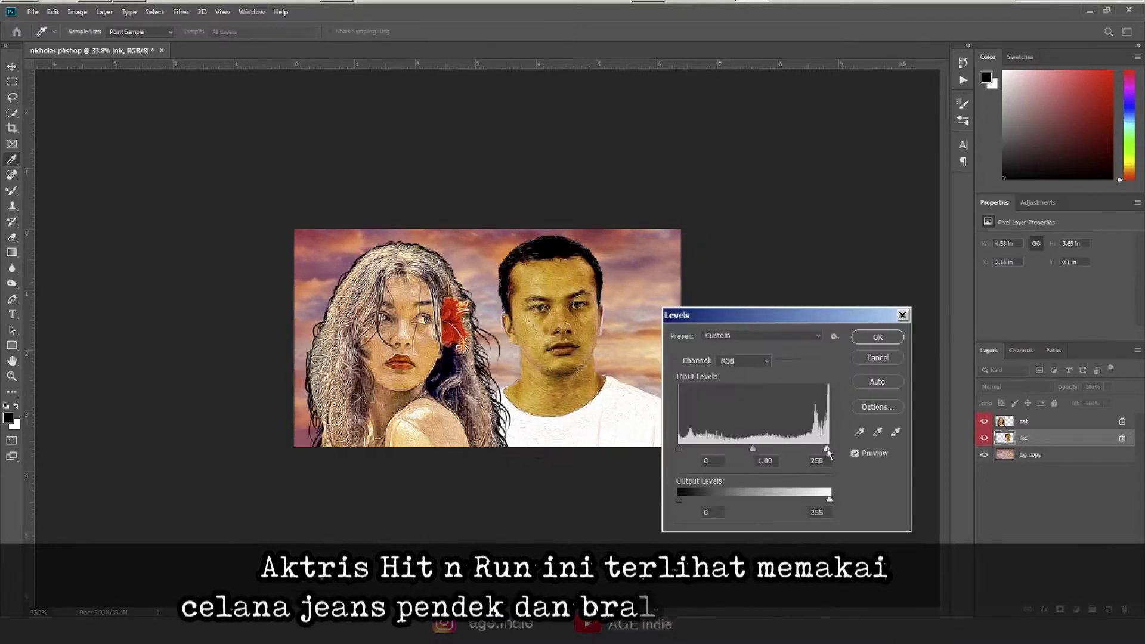
key("Return")
Slightly desaturate the man and apply a hue shift with Hue/Saturation
key("ctrl+u")
left_click_drag(928, 247, 925, 218)
key("Return")
key("ctrl+u")
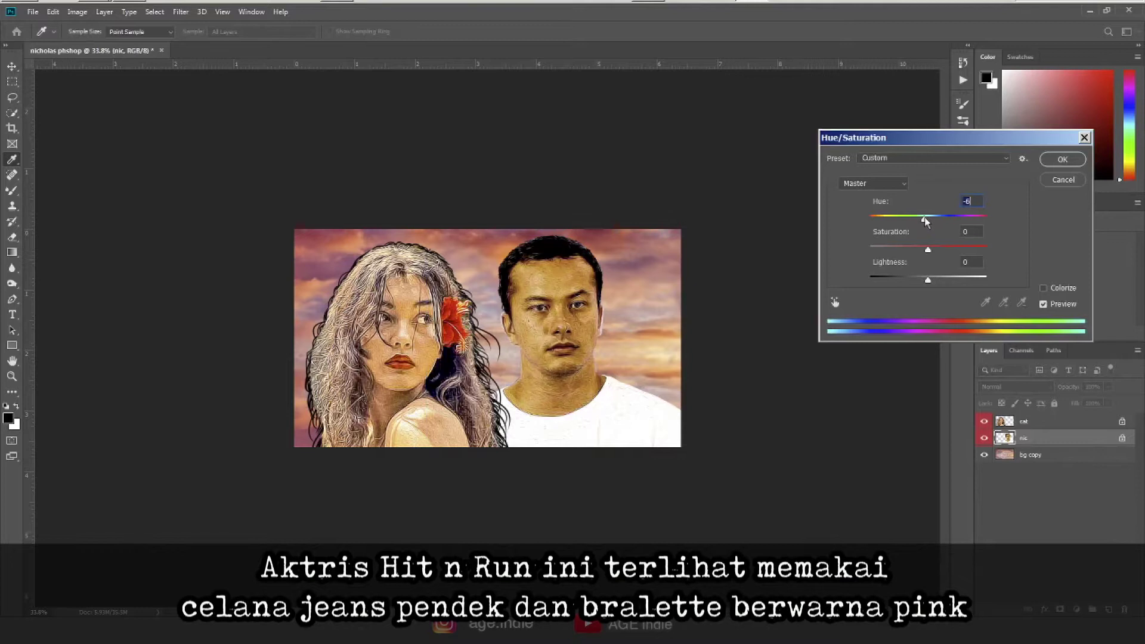
left_click(1051, 161)
Add a new Layer 1 clipped to the man, save as PSD, and set it to Overlay
key("v")
key("ctrl+shift+s")
key("Escape")
key("ctrl+shift+alt+e")
left_click(1014, 386)
left_click(1021, 452)
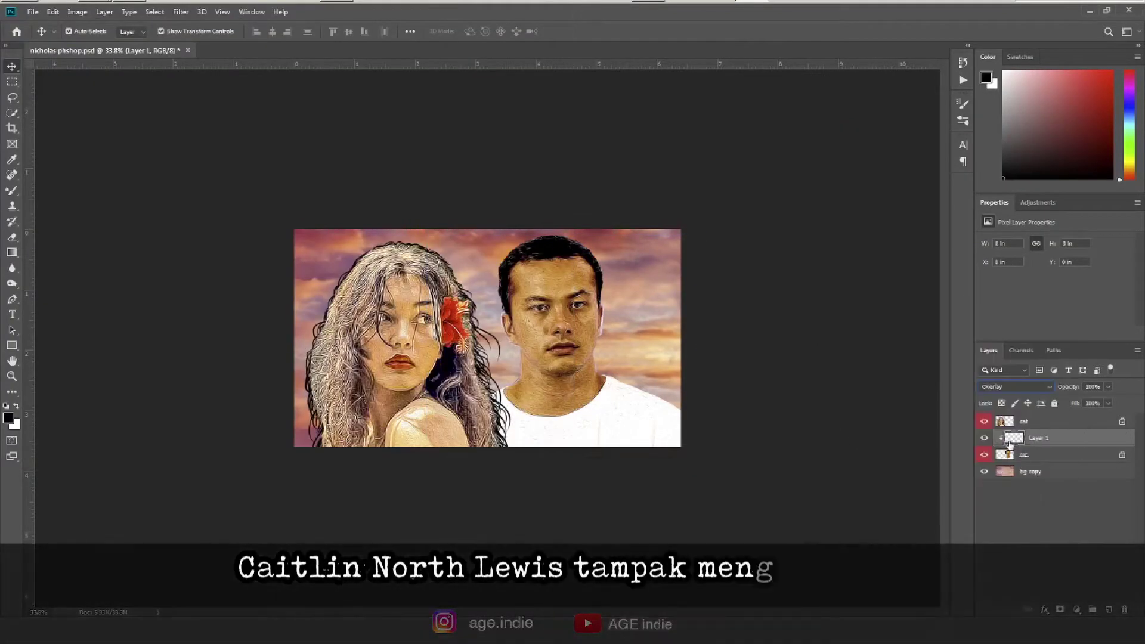
With a soft round brush, paint purple and peach light over the man's face and chest
right_click(12, 190)
left_click(63, 190)
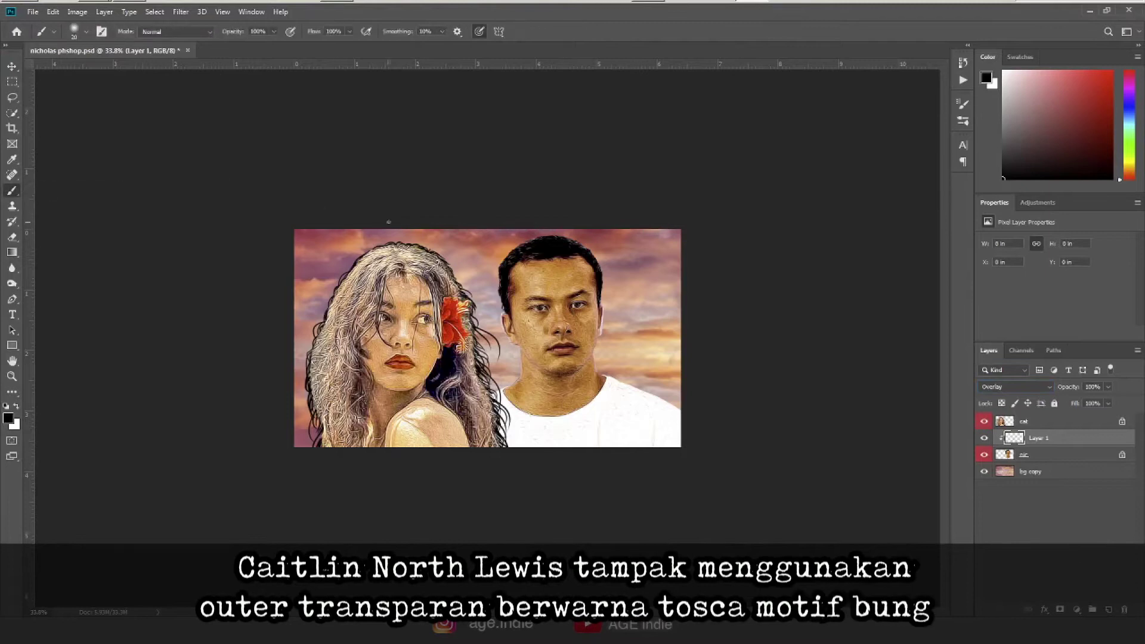
left_click(86, 31)
scroll(78, 197, "down", 2)
double_click(78, 187)
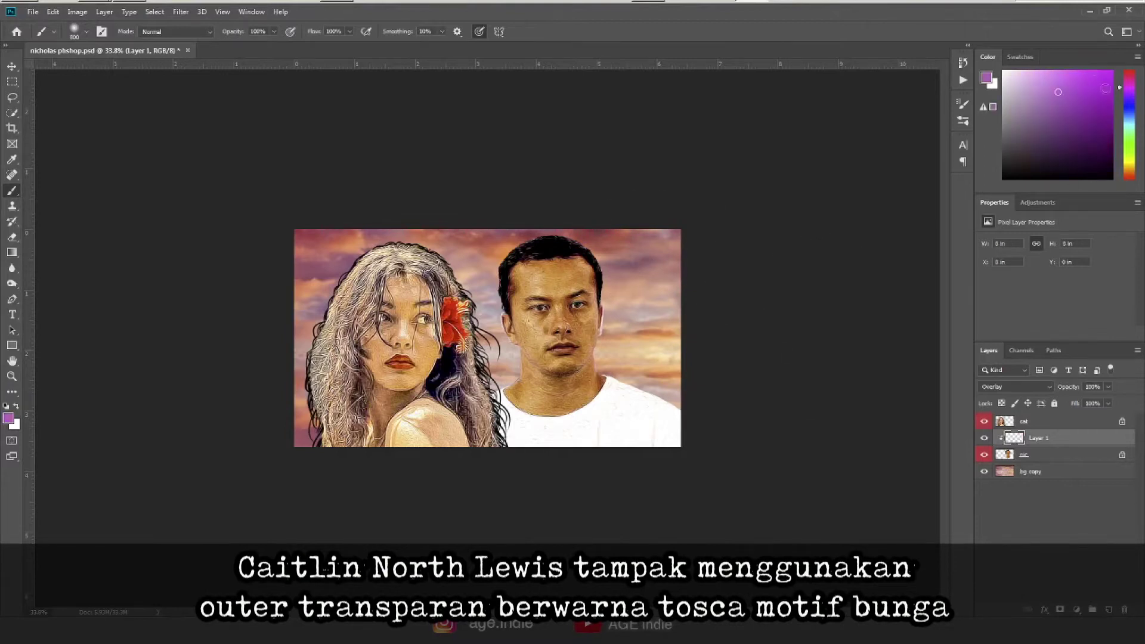
left_click_drag(670, 358, 649, 230)
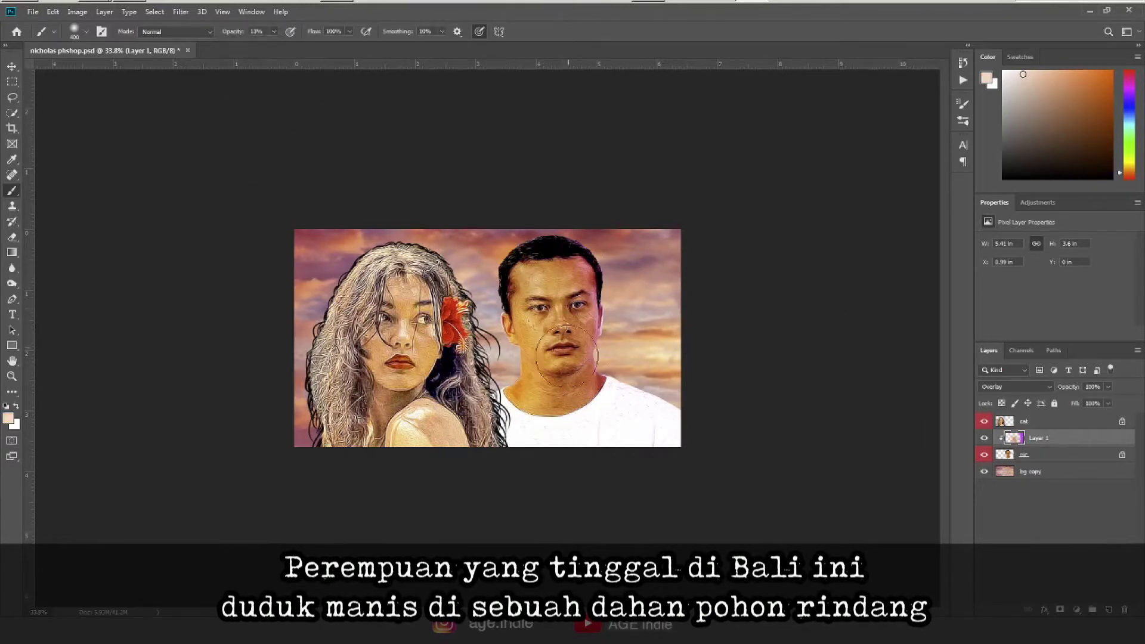
left_click_drag(566, 356, 560, 425)
Add a new Overlay layer and paint the woman's hair pink and deeper magenta
left_click(1109, 609)
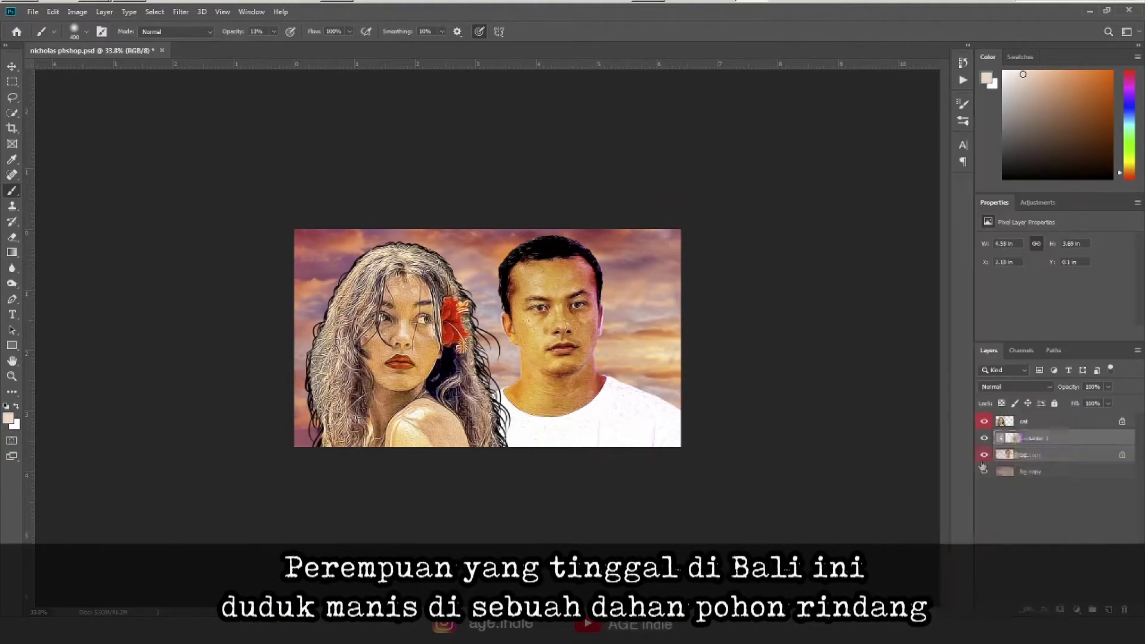
left_click(1014, 386)
left_click(1017, 454)
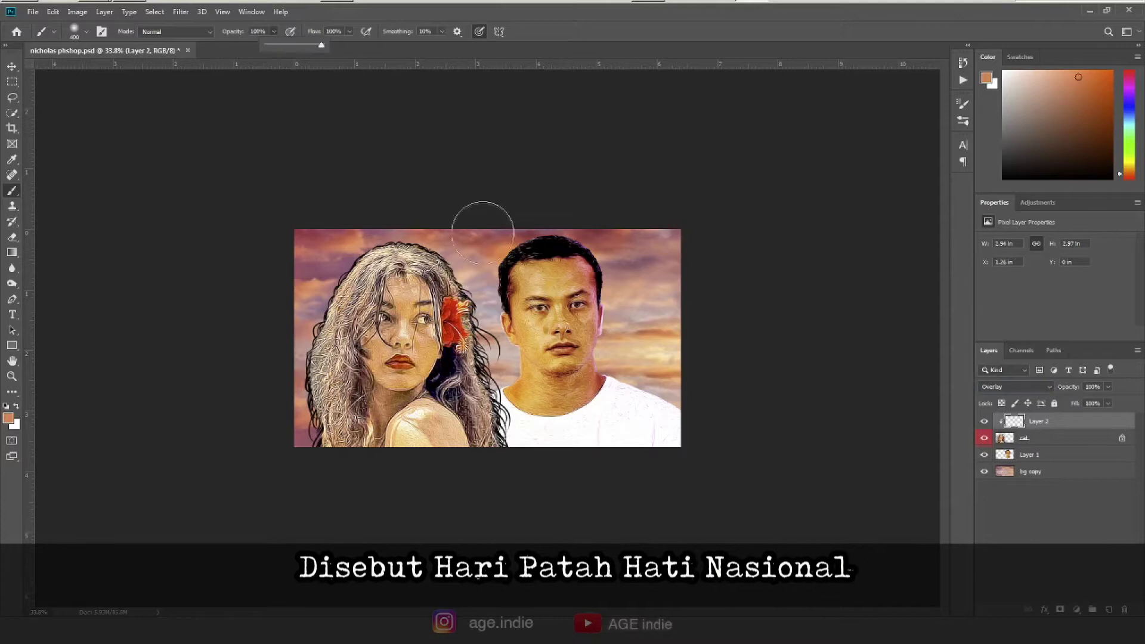
left_click(1050, 102)
left_click_drag(365, 208, 334, 417)
left_click(1109, 103)
left_click_drag(400, 239, 275, 354)
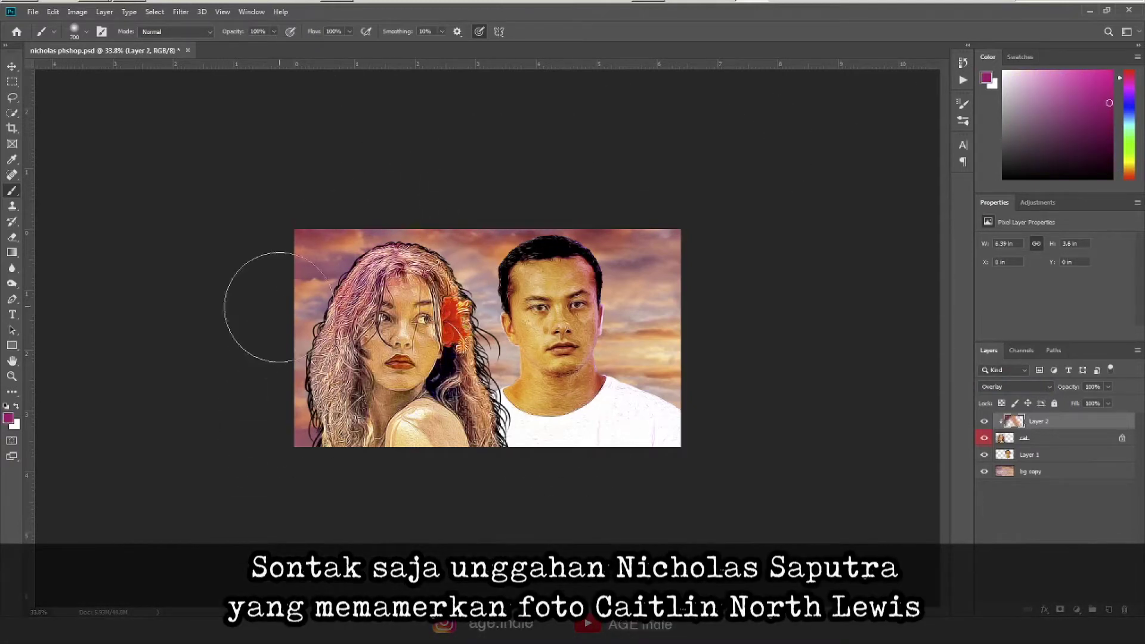
left_click_drag(289, 242, 264, 340)
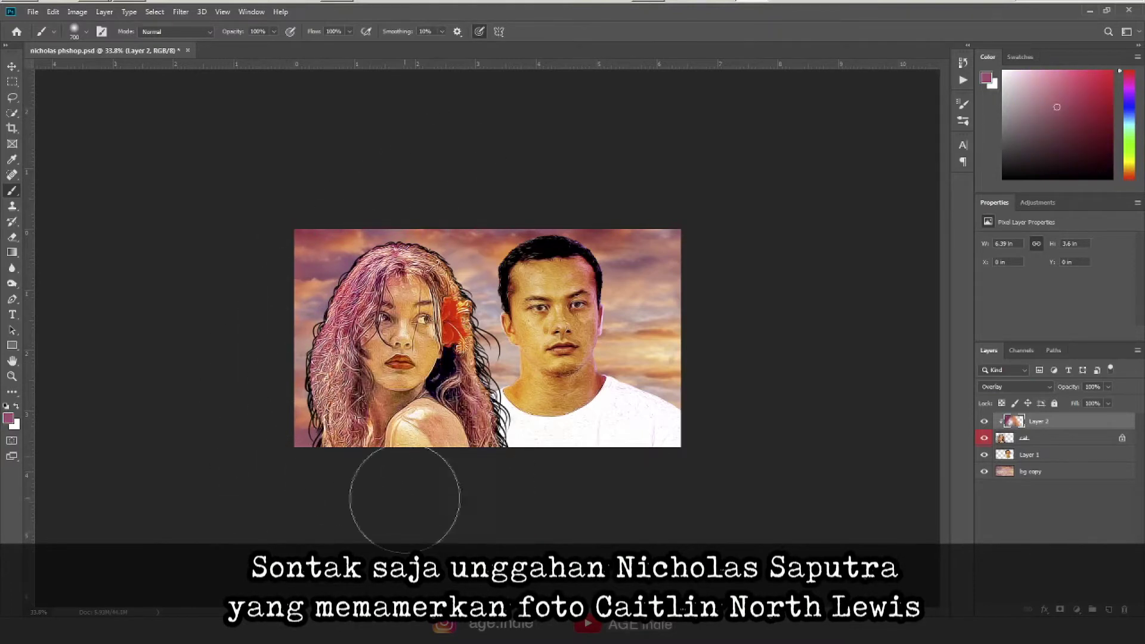
Try a white stroke on the woman's face, undo it, and lower brush opacity to 11%
key("v")
left_click(709, 349)
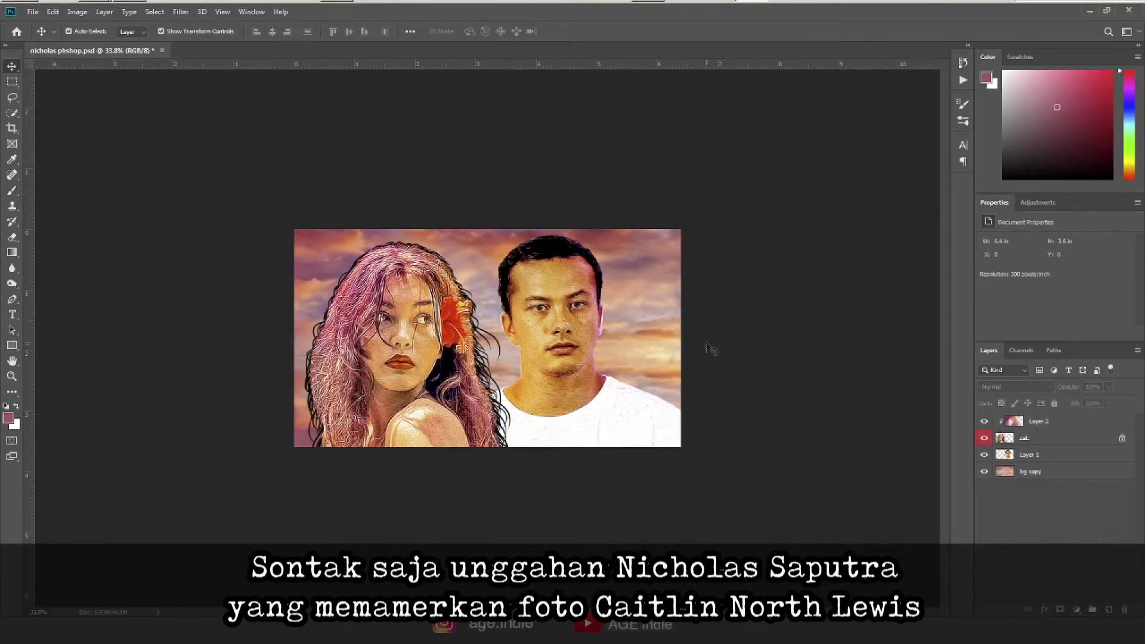
key("x")
left_click(1038, 421)
key("b")
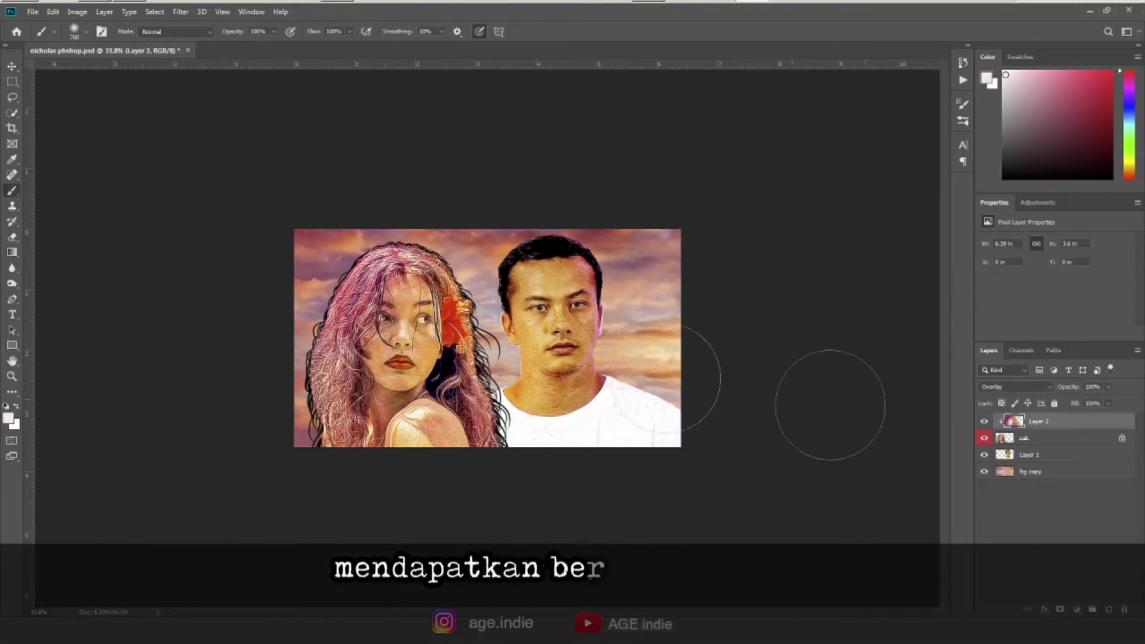
left_click_drag(399, 322, 409, 399)
key("ctrl+z")
left_click(274, 31)
left_click_drag(229, 47, 230, 47)
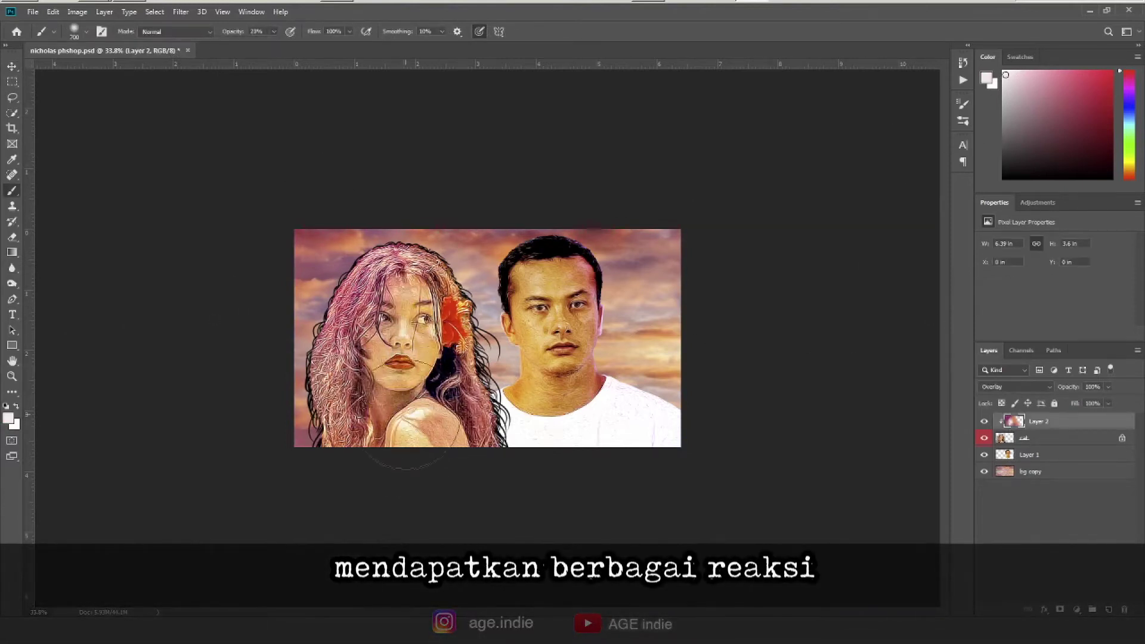
Give both person layers, Layers 1 and 2, a red colour label
left_click(12, 66)
right_click(1038, 421)
left_click(1031, 437, "shift")
right_click(1032, 438)
left_click(961, 531)
Set Layer 3 to Overlay and paint a broad stroke on it at 100% brush opacity
left_click(1029, 455)
key("b")
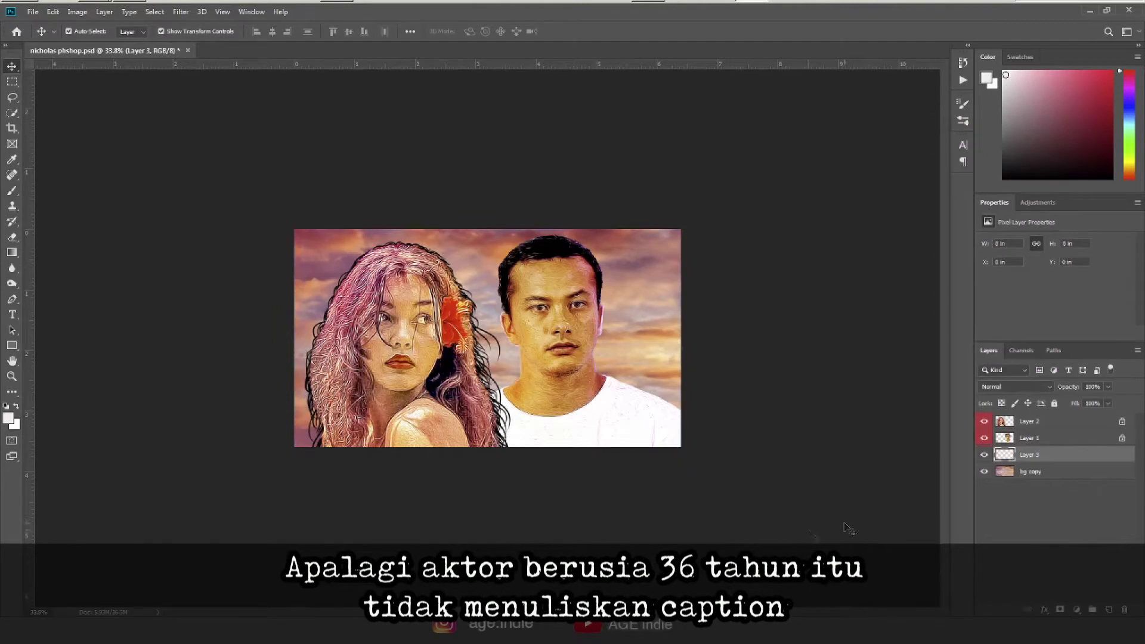
left_click(1020, 386)
left_click(1014, 456)
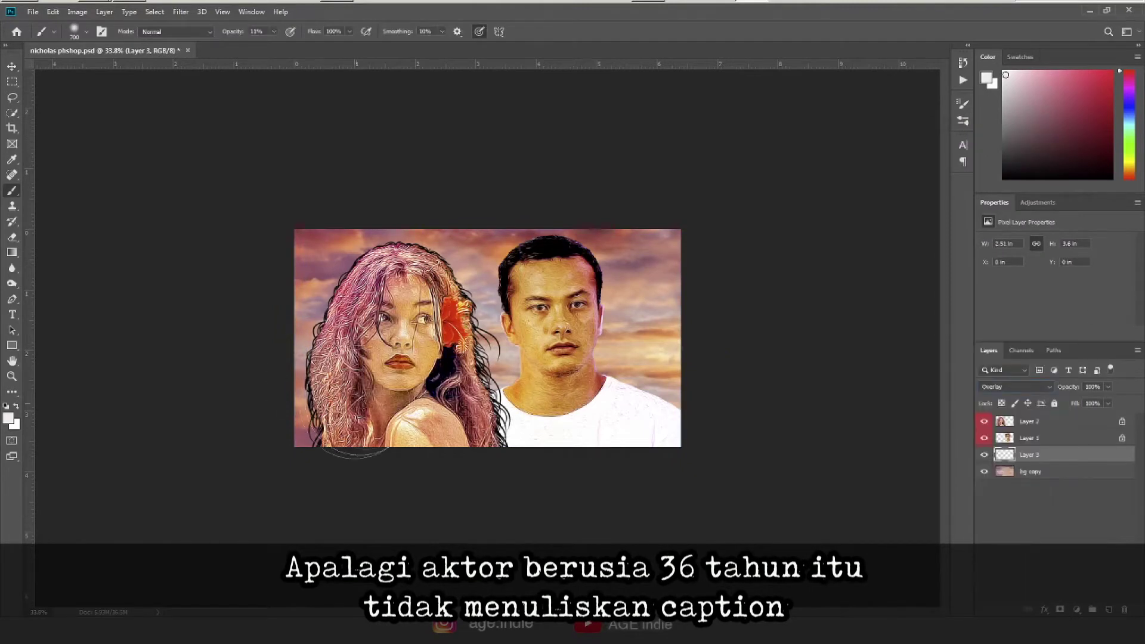
left_click_drag(274, 35, 330, 35)
mouse_move(304, 310)
left_mouse_down()
mouse_move(591, 362)
mouse_move(633, 451)
left_mouse_up()
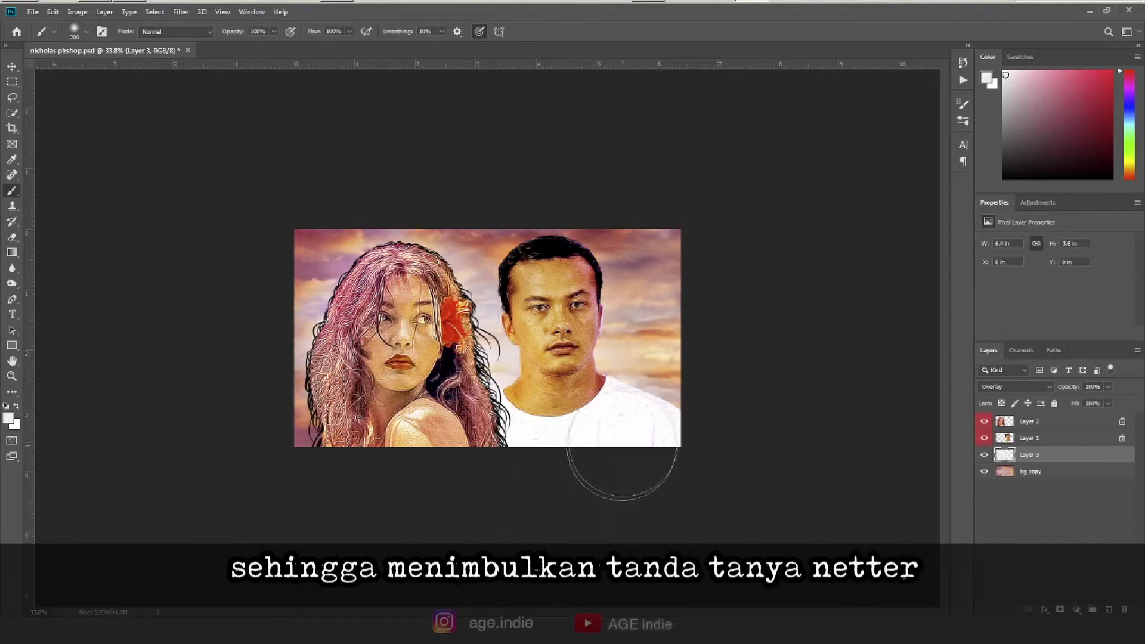
Place the jungle leaves over the left edge, enlarged, and boost their saturation by +31
left_click_drag(199, 293, 322, 242)
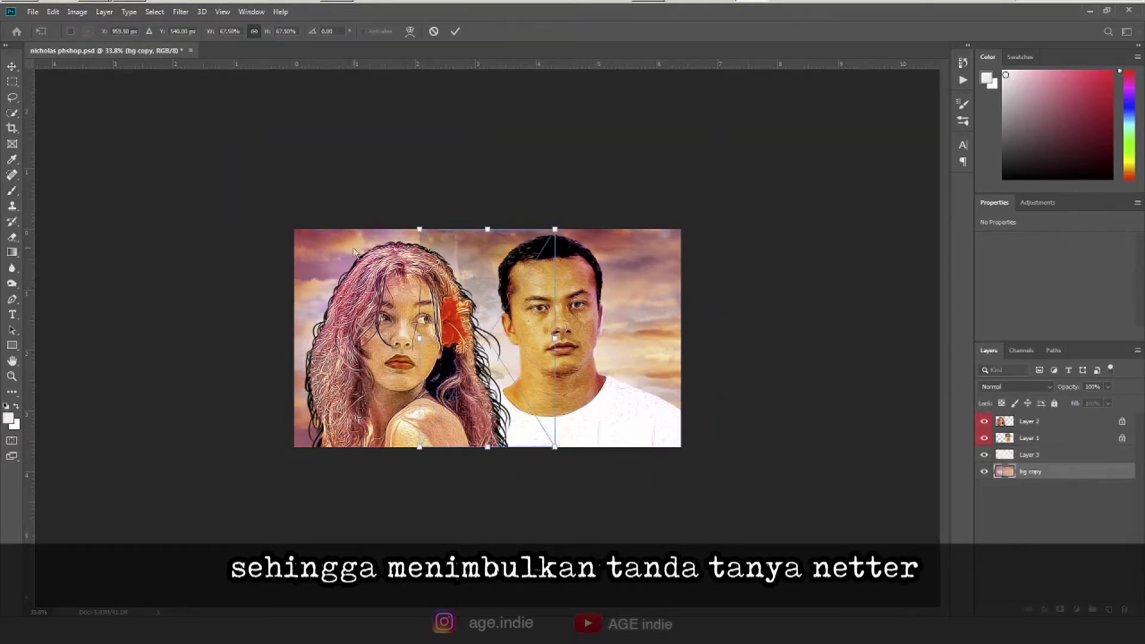
left_click_drag(390, 221, 443, 162)
key("Return")
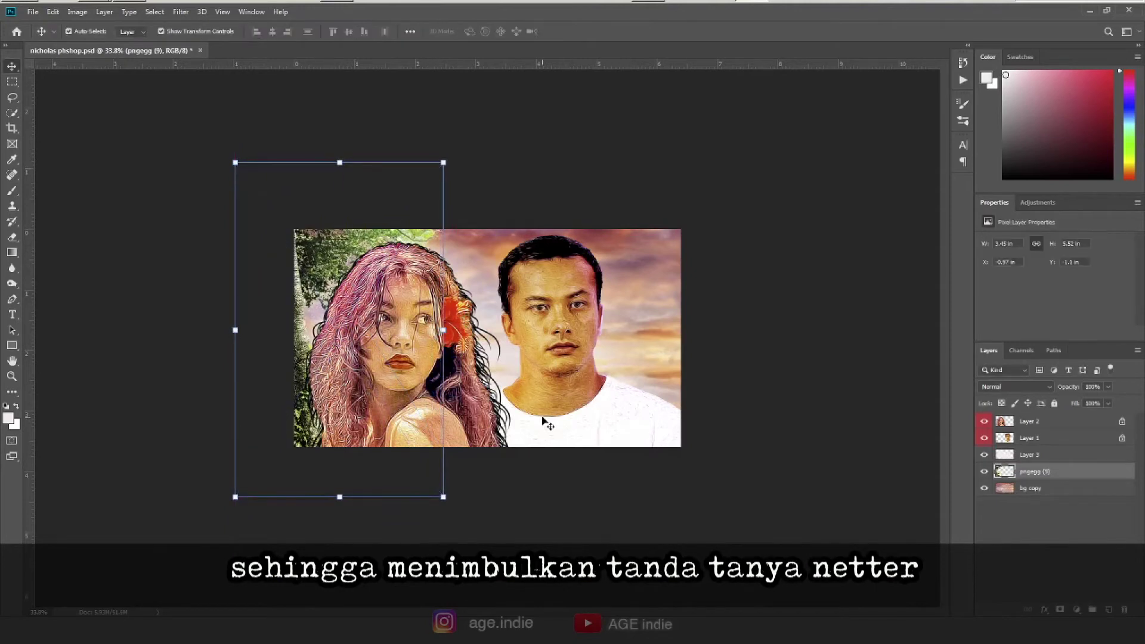
key("ctrl+u")
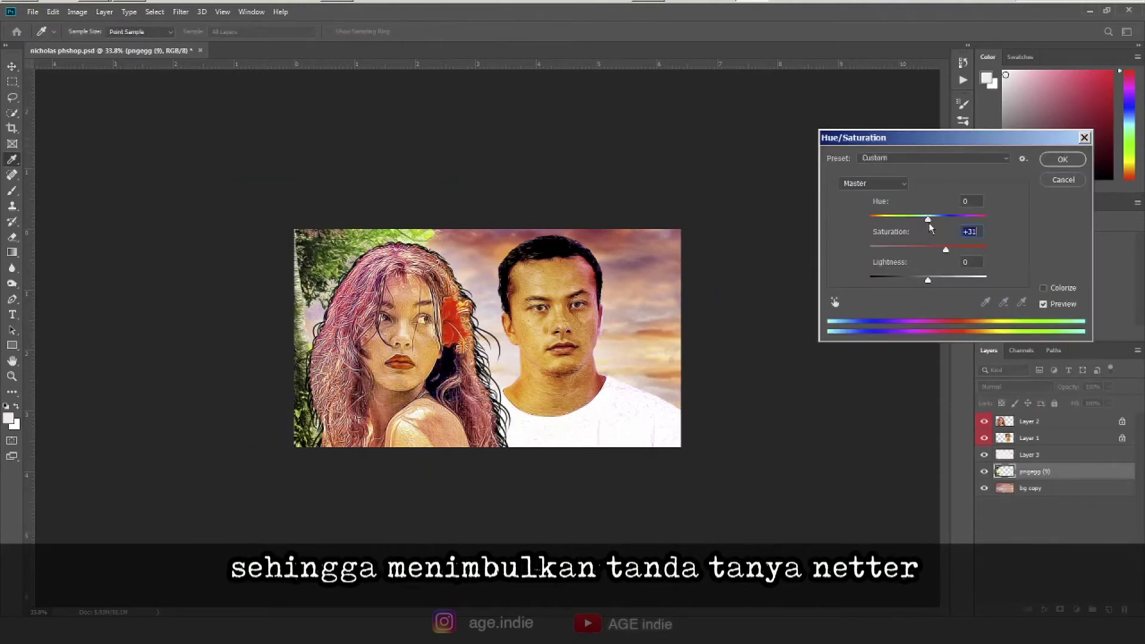
left_click(1063, 159)
Place the mountain image above the bg copy sky and give it a layer mask
left_click(1049, 488)
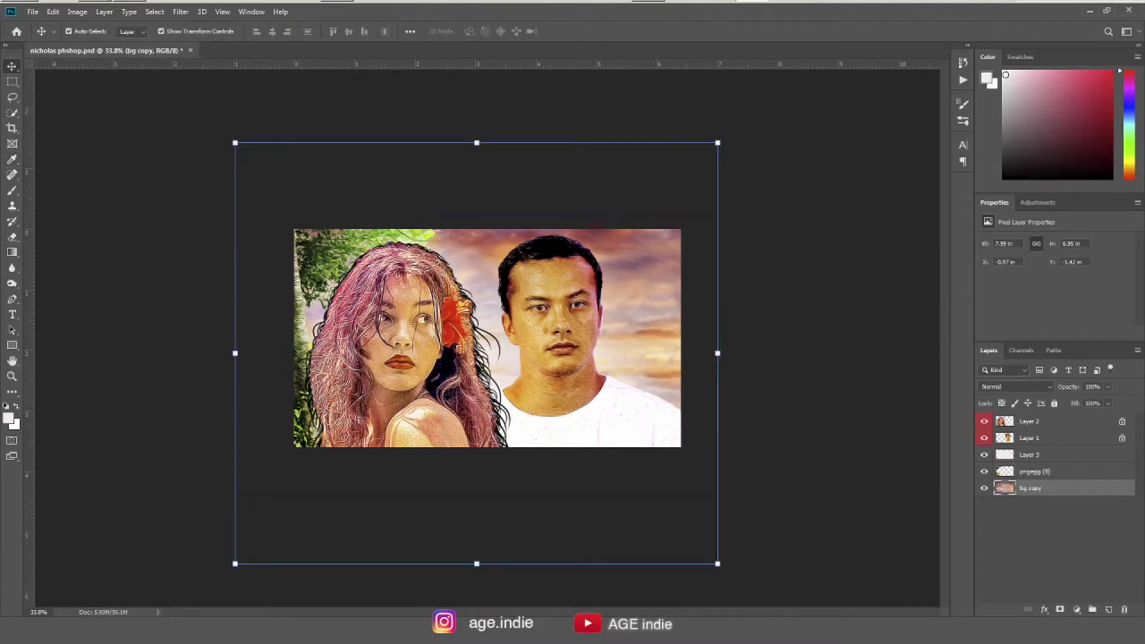
left_click_drag(301, 467, 300, 462)
key("Return")
key("ctrl+t")
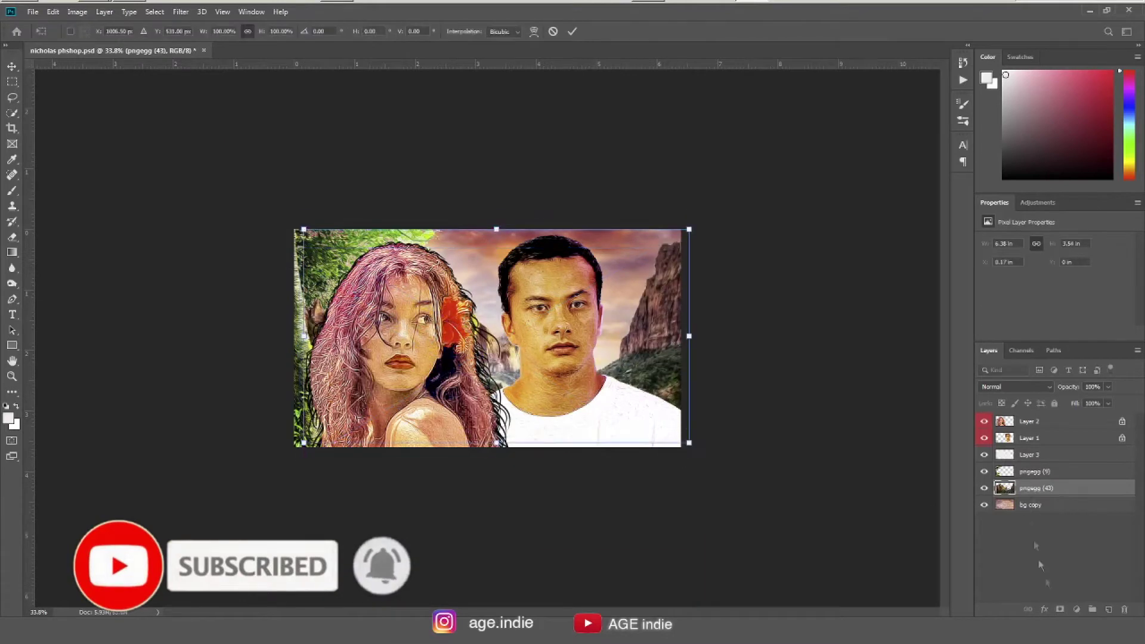
key("Return")
left_click(1059, 609)
key("b")
key("d")
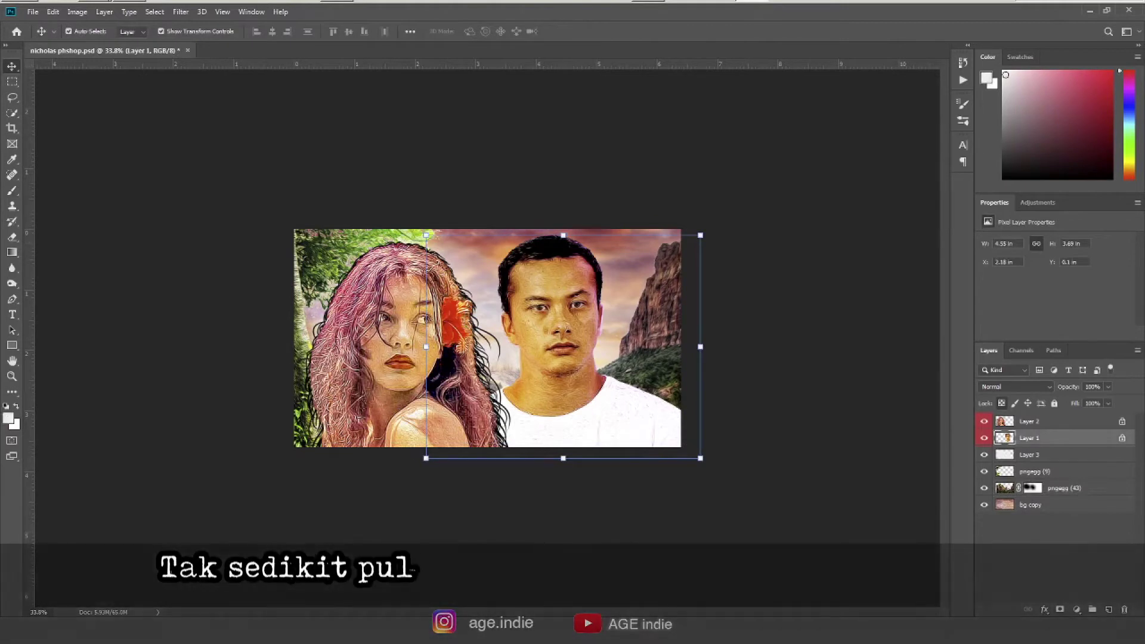
Scale the monstera leaf down and position it at the lower right
left_click_drag(487, 338, 621, 417)
left_click_drag(545, 529, 547, 536)
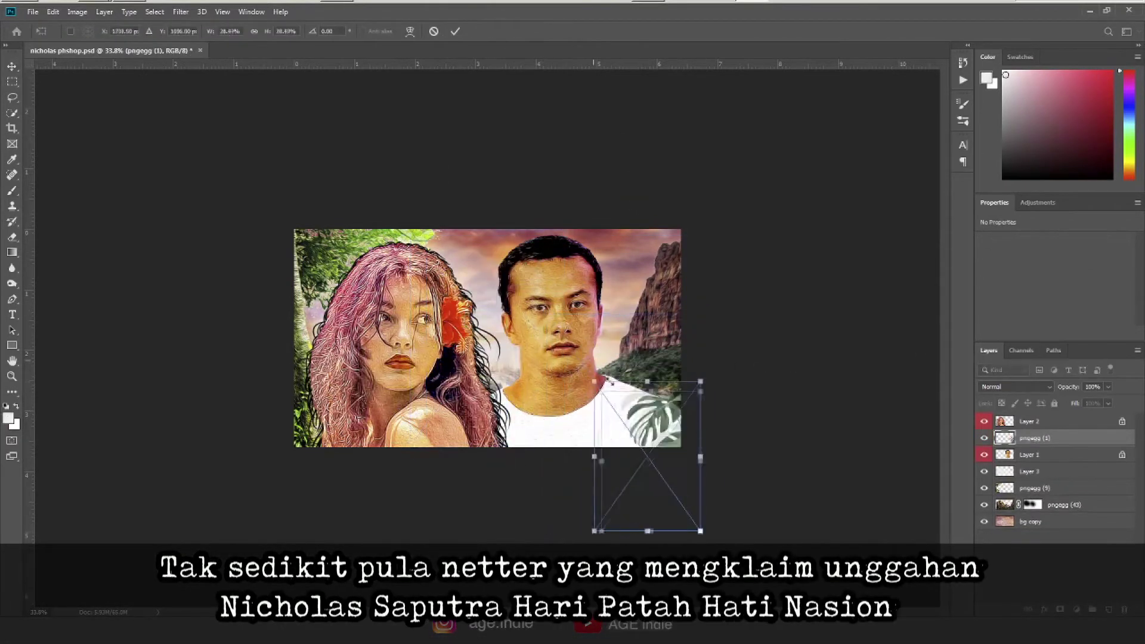
left_click_drag(596, 477, 607, 484)
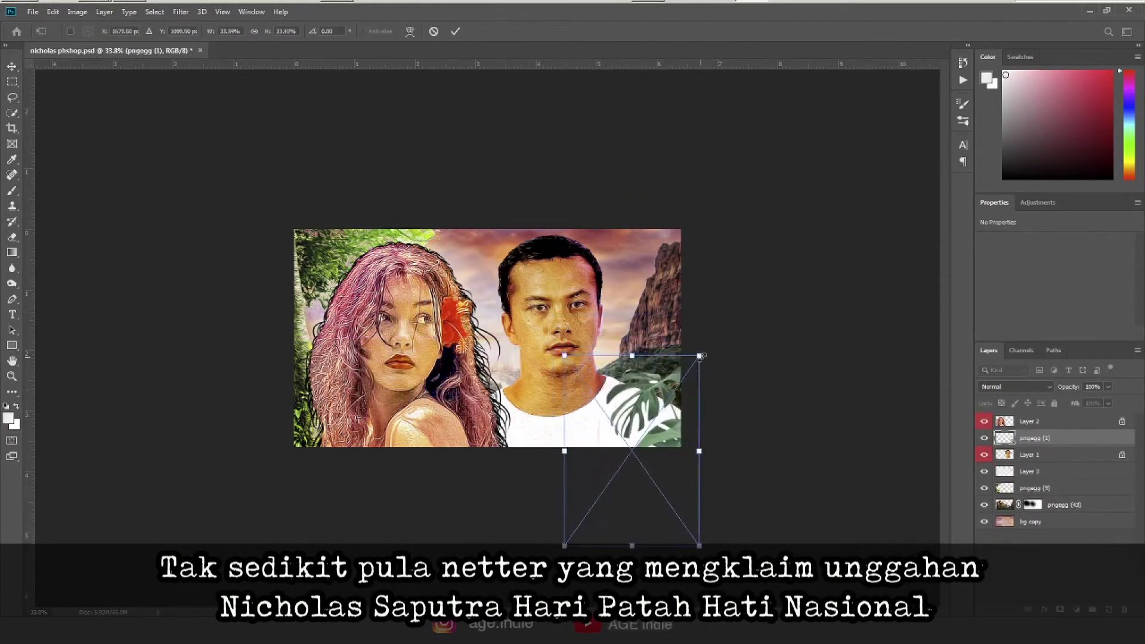
key("Return")
key("ctrl+plus")
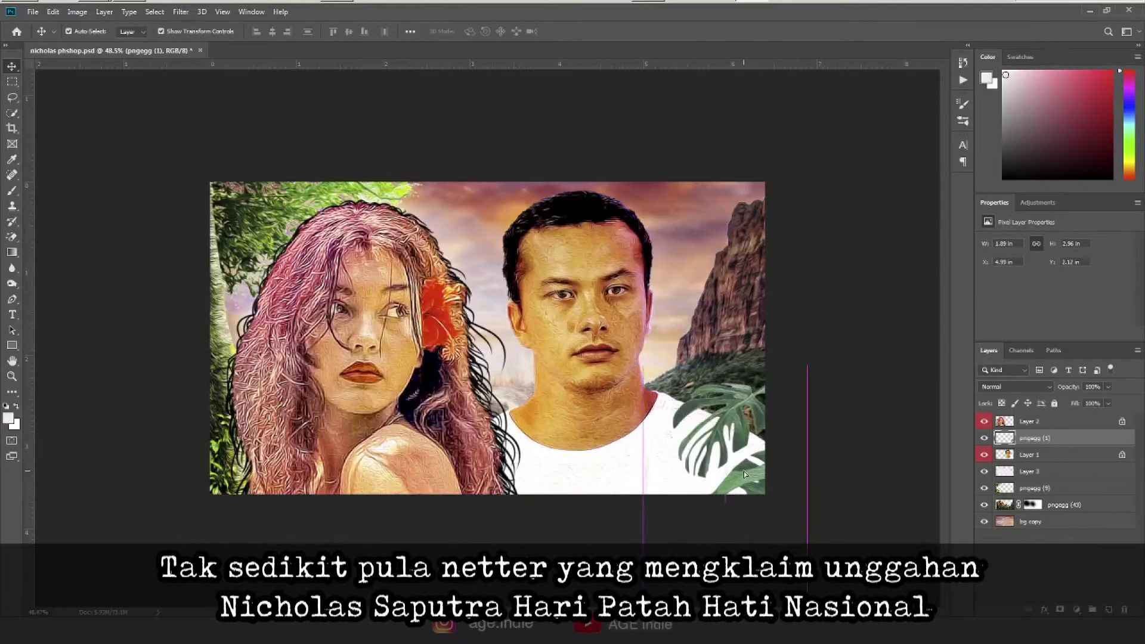
Duplicate the monstera leaf, flip the copy horizontally, and move it left
key("ctrl+j")
key("ctrl+t")
mouse_move(724, 442)
left_mouse_down()
mouse_move(480, 441)
mouse_move(550, 445)
mouse_move(601, 479)
left_mouse_up()
left_click(53, 12)
left_click(257, 391)
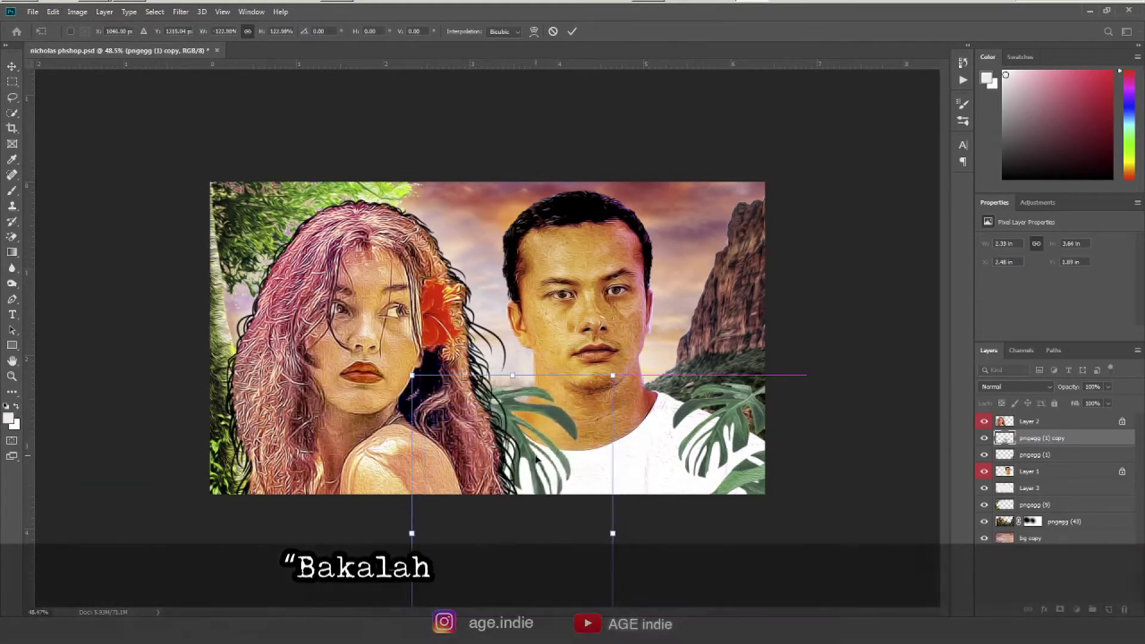
key("Return")
Add another leaf copy above the woman and place it over her shoulder
key("ctrl+alt+j")
key("Return")
key("ctrl+t")
left_click_drag(503, 435, 229, 457)
key("Return")
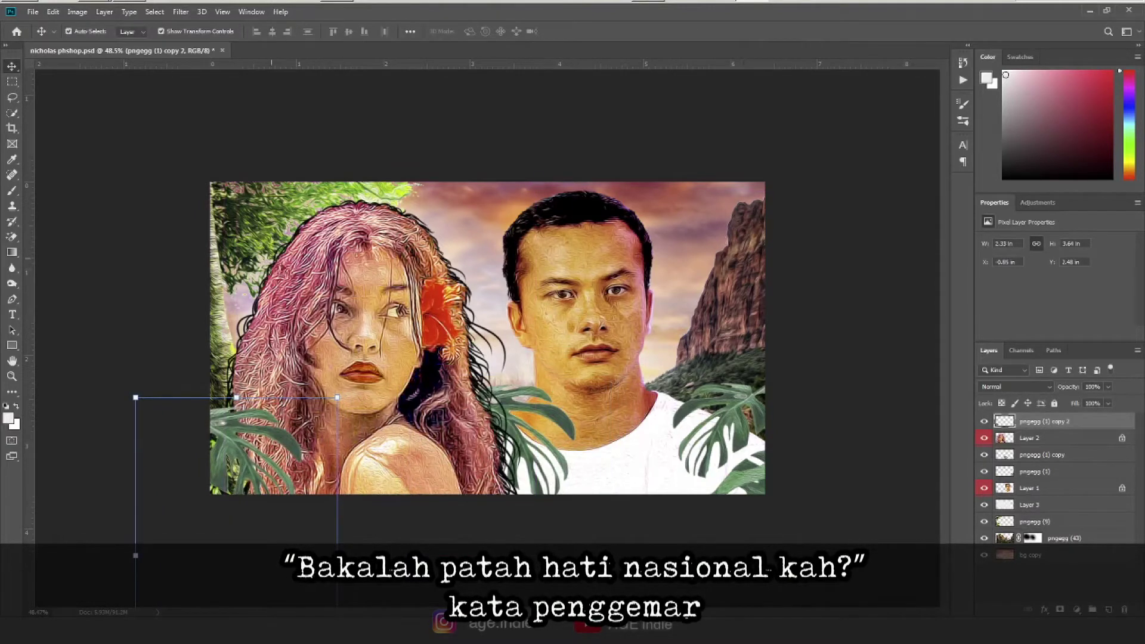
Rotate the palm leaves 90° clockwise and move them to the left edge
left_click(53, 12)
left_click(251, 359)
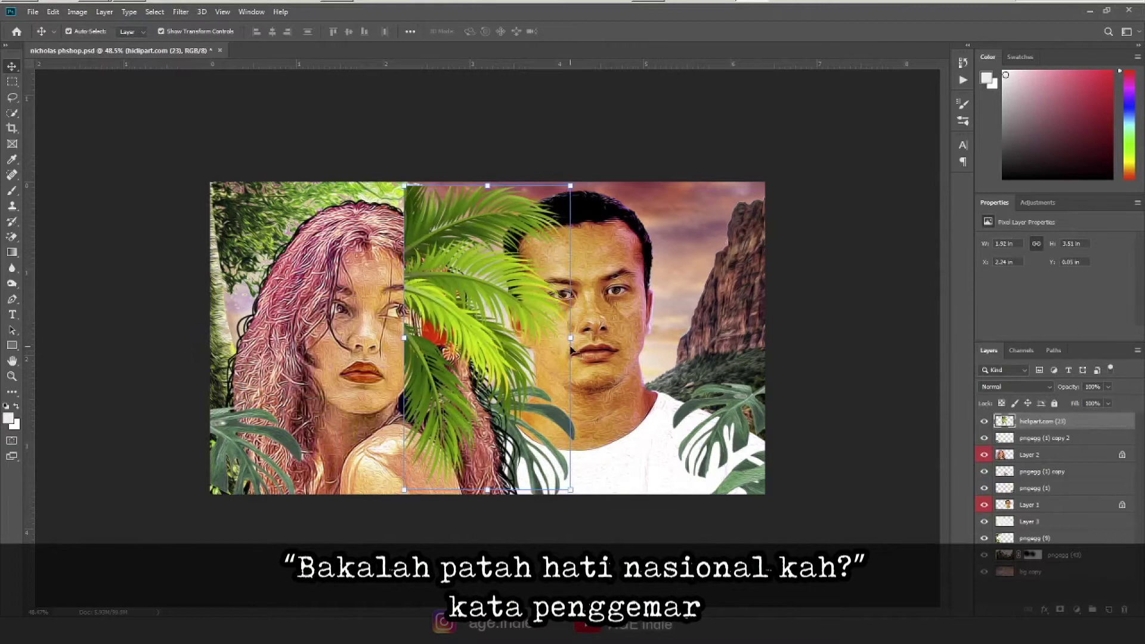
left_click_drag(492, 268, 260, 268)
key("Return")
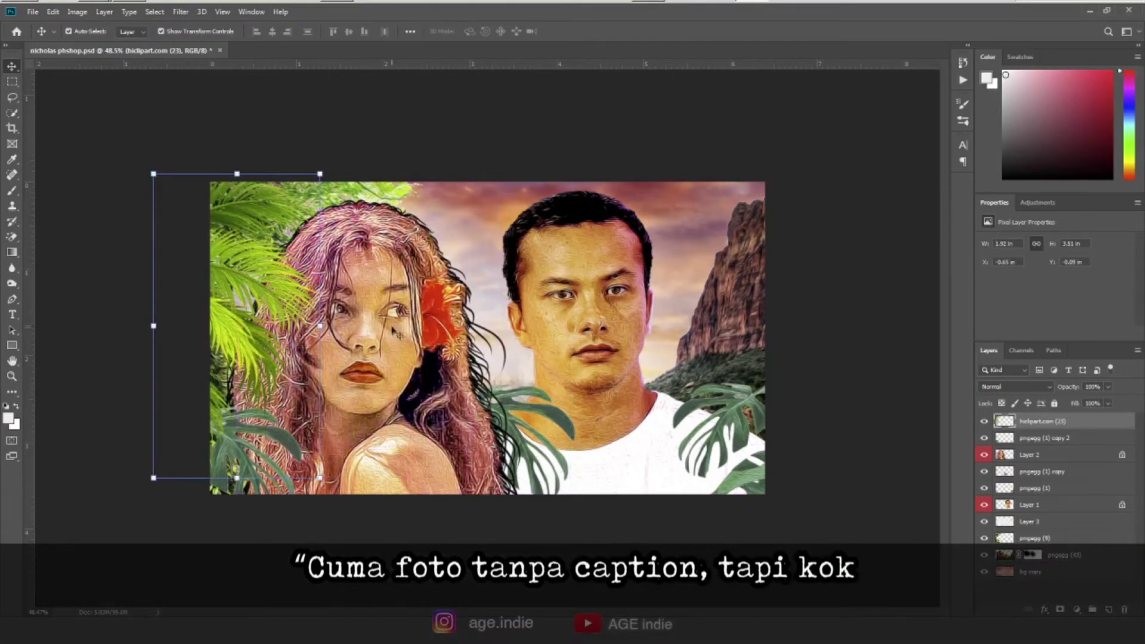
Apply Transform Again to the seagulls and shrink them toward the top right
left_click(394, 331)
key("ctrl+t")
left_click(53, 11)
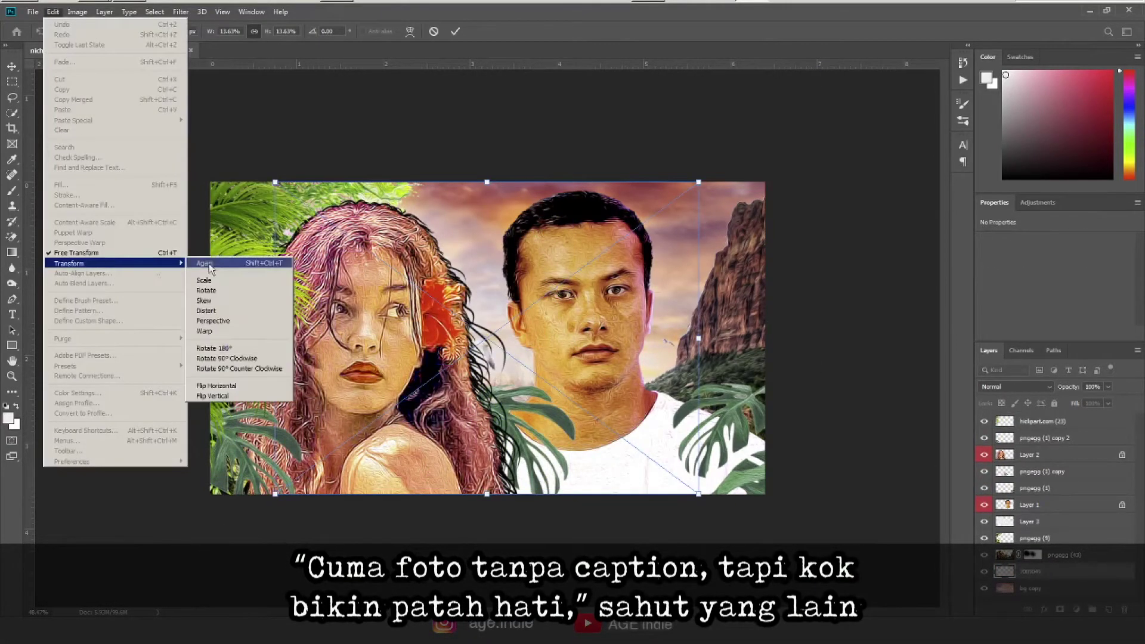
left_click(204, 264)
left_click_drag(698, 493, 729, 438)
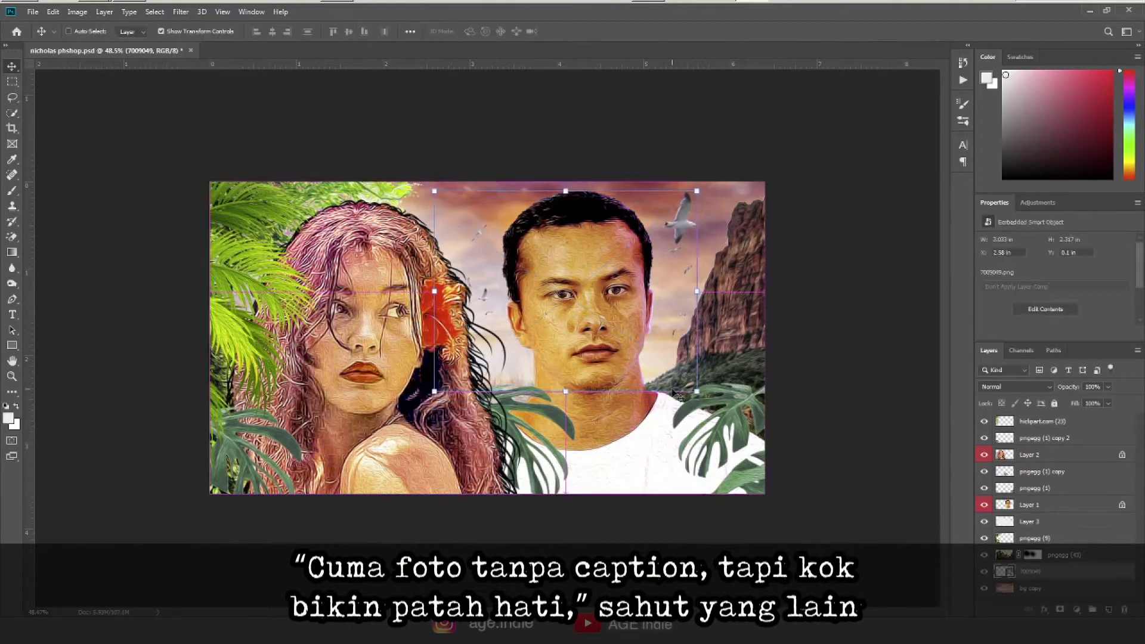
Place the old tree image, scaled down, beside the right-hand cliff
left_click_drag(123, 84, 370, 182)
left_click_drag(487, 338, 768, 391)
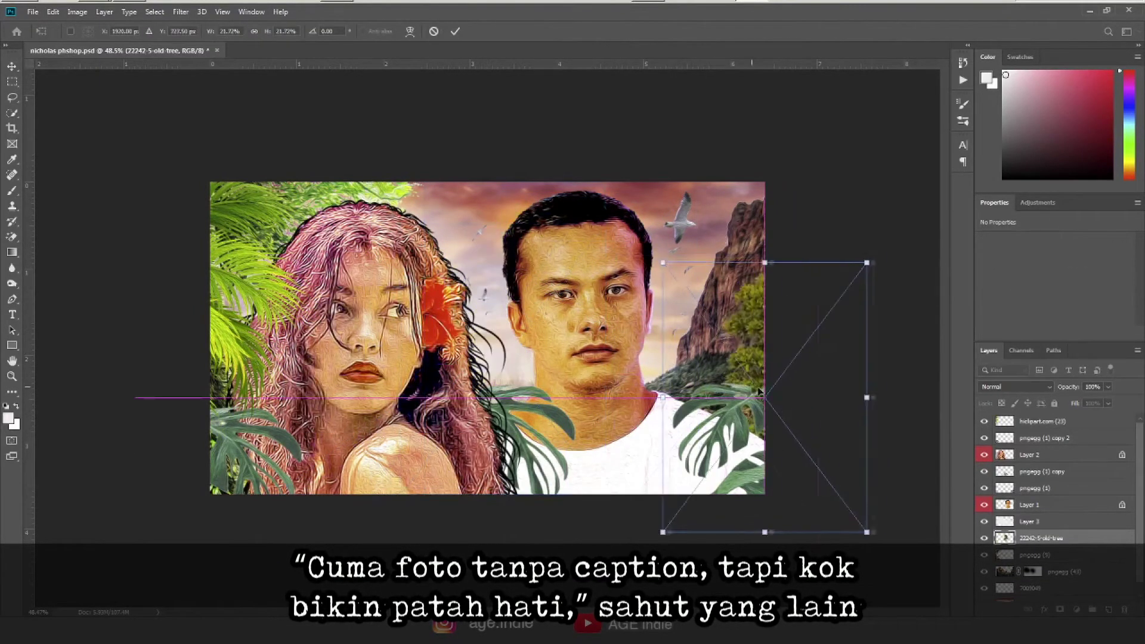
key("Return")
left_click(549, 418)
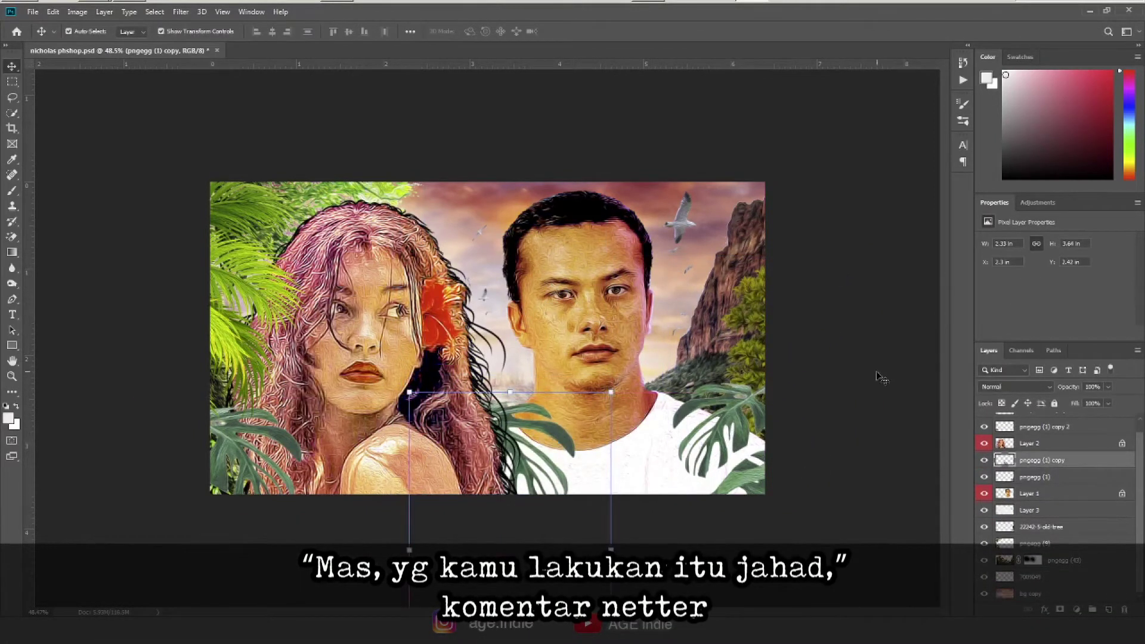
Blend the light layer as Screen and shift the woman slightly right
left_click(1014, 387)
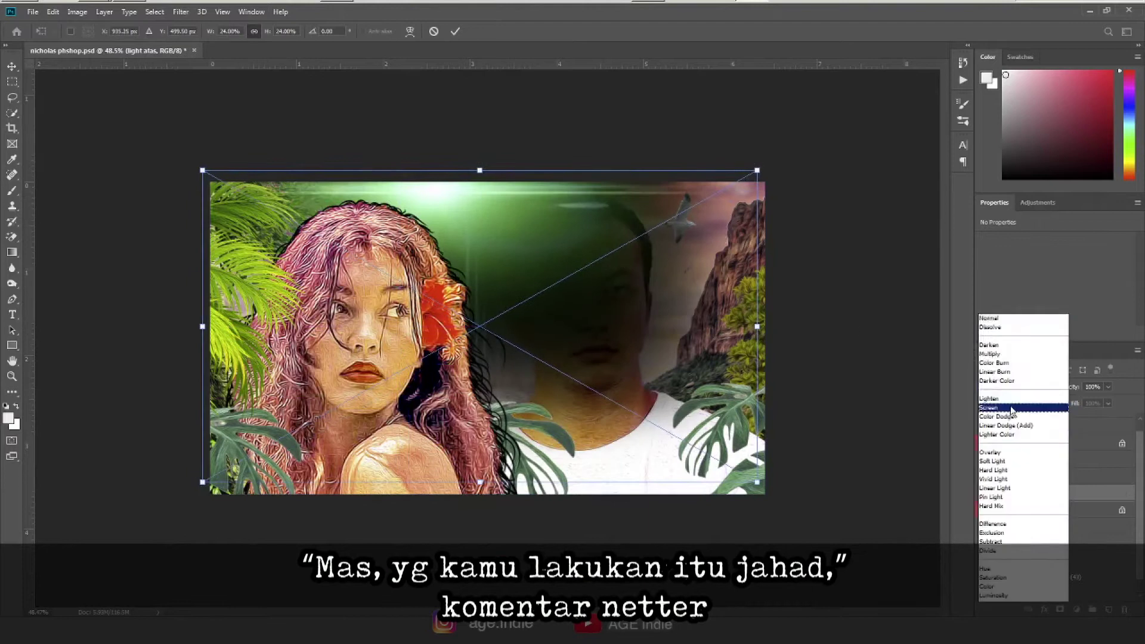
left_click(1012, 408)
key("Return")
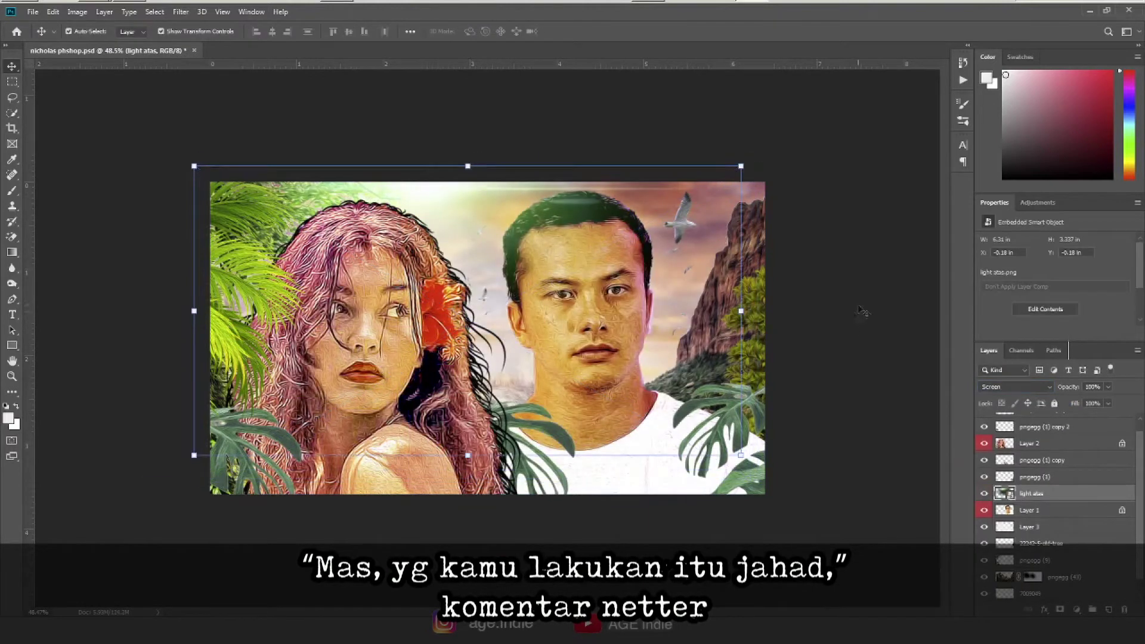
left_click_drag(557, 449, 573, 432)
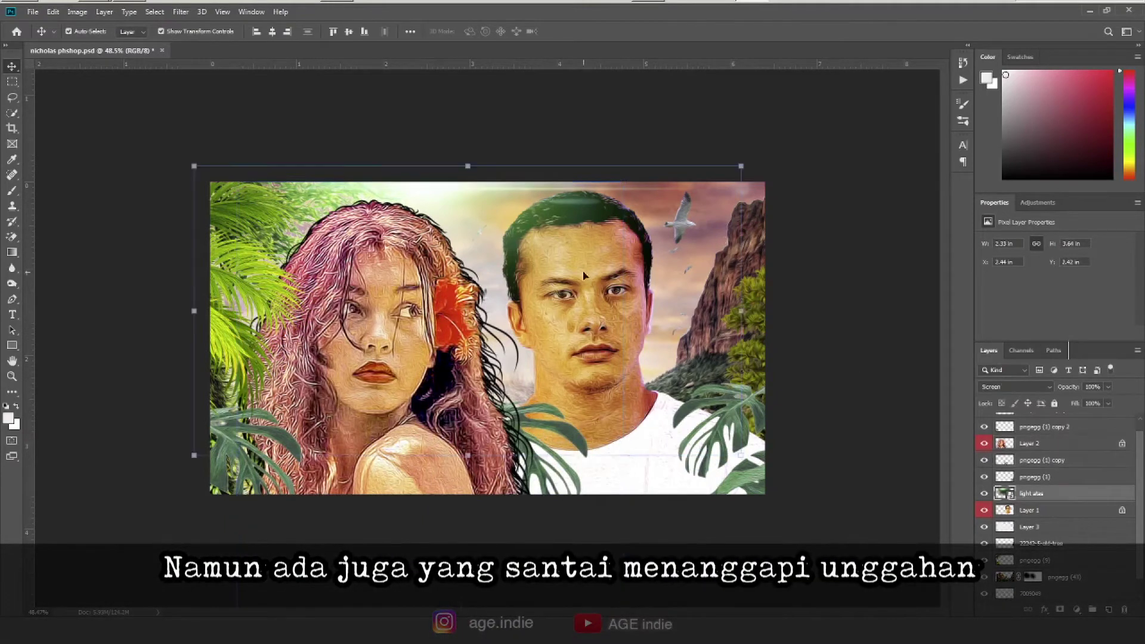
Shift the man slightly left and smudge the texture on his cheek and left eye
left_click_drag(582, 270, 576, 270)
left_click(881, 469)
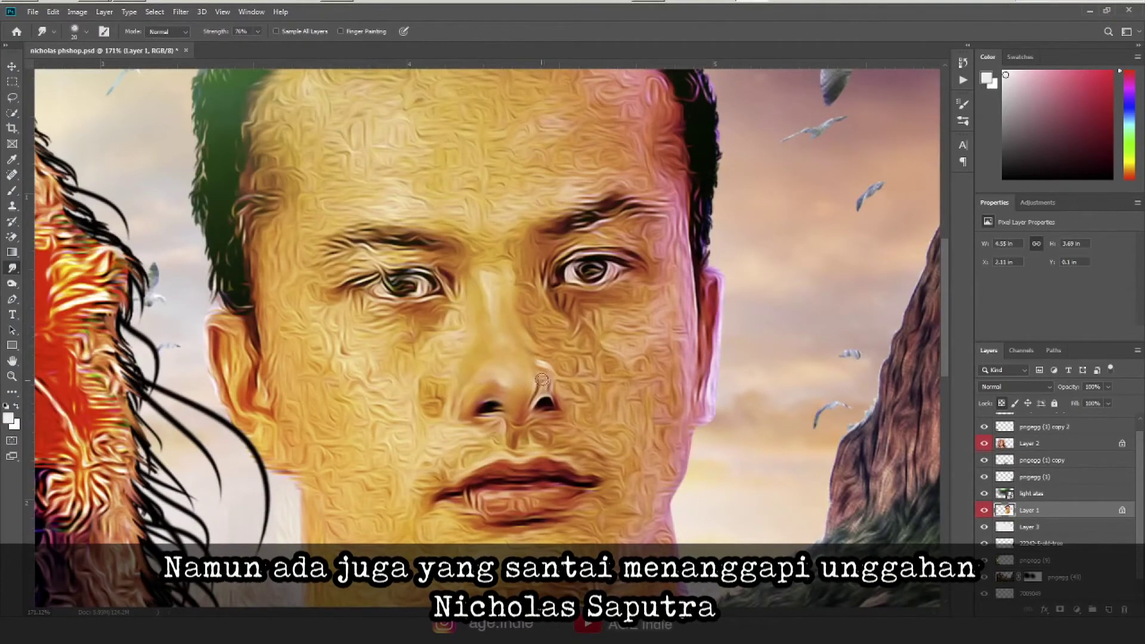
key("bracketright")
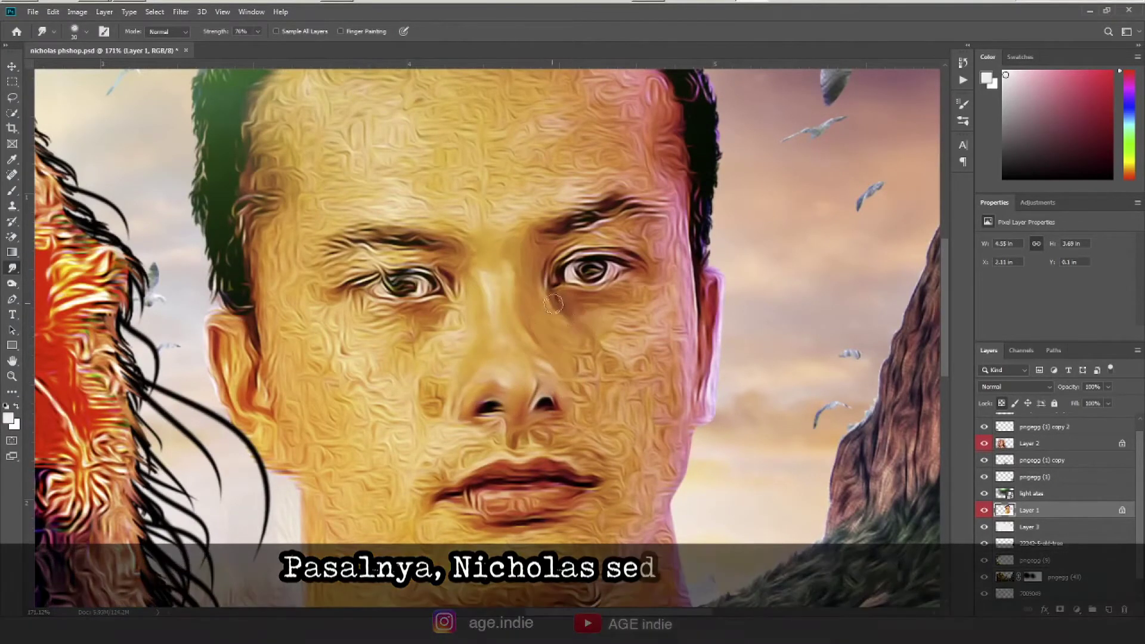
left_click_drag(650, 337, 662, 361)
key("bracketleft")
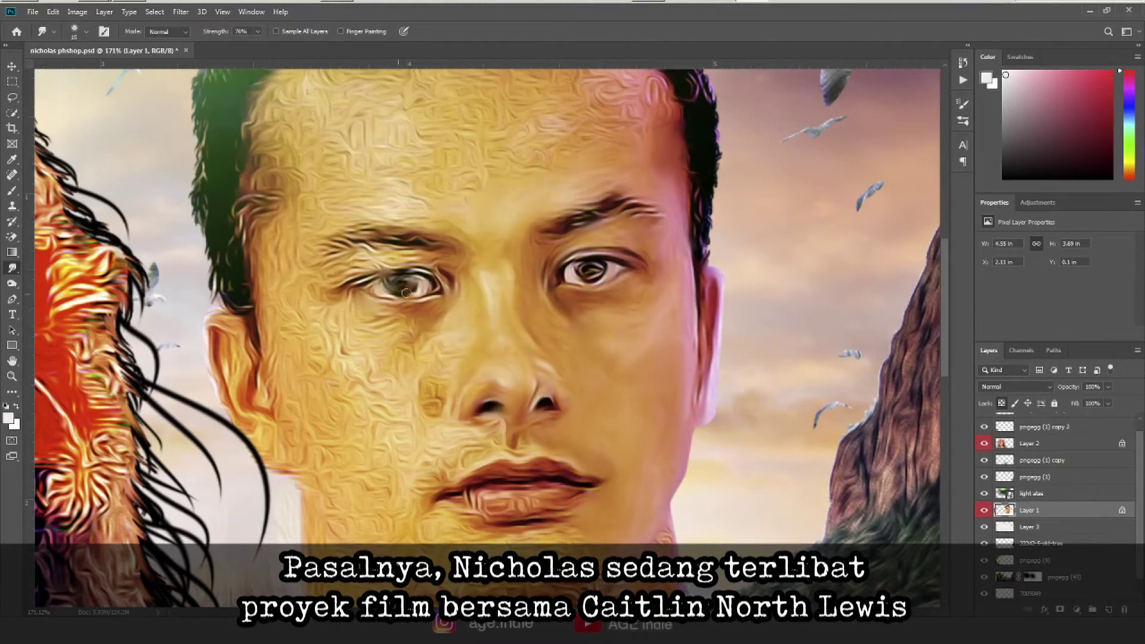
key("bracketleft")
left_click_drag(406, 292, 382, 291)
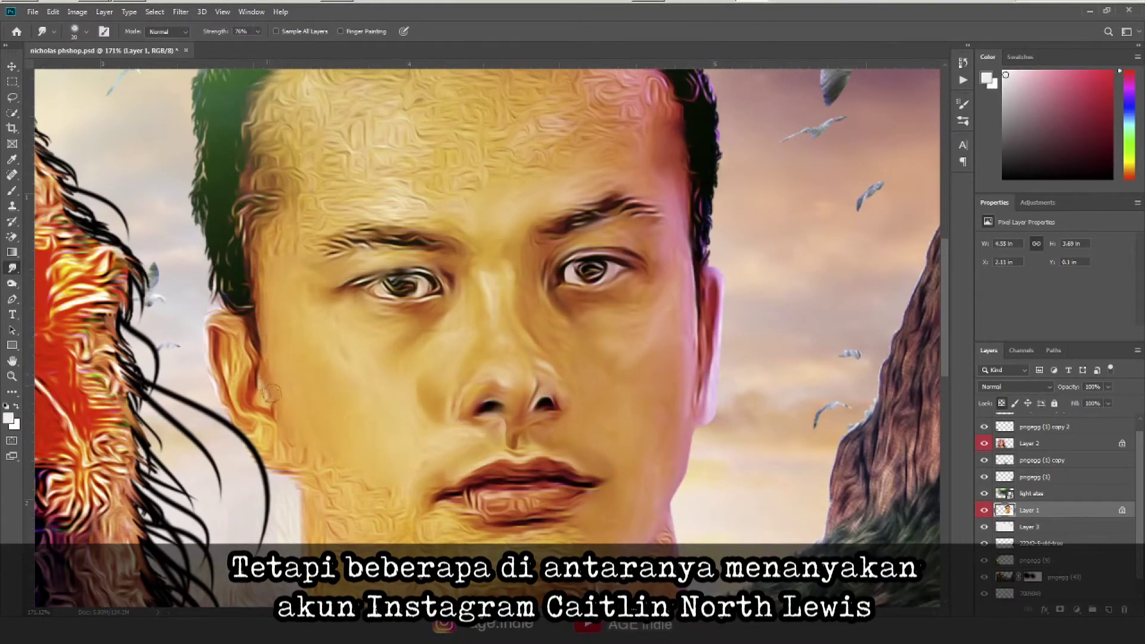
Smudge away the brush texture on the man's neck and across his forehead
scroll(439, 527, "down", 3)
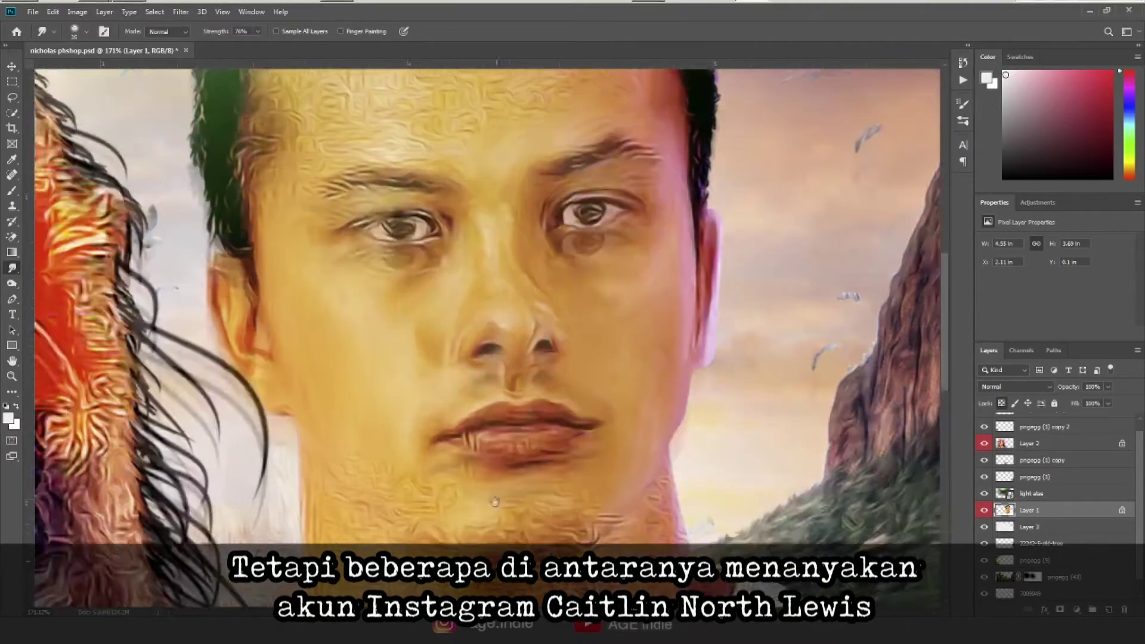
scroll(362, 496, "down", 3)
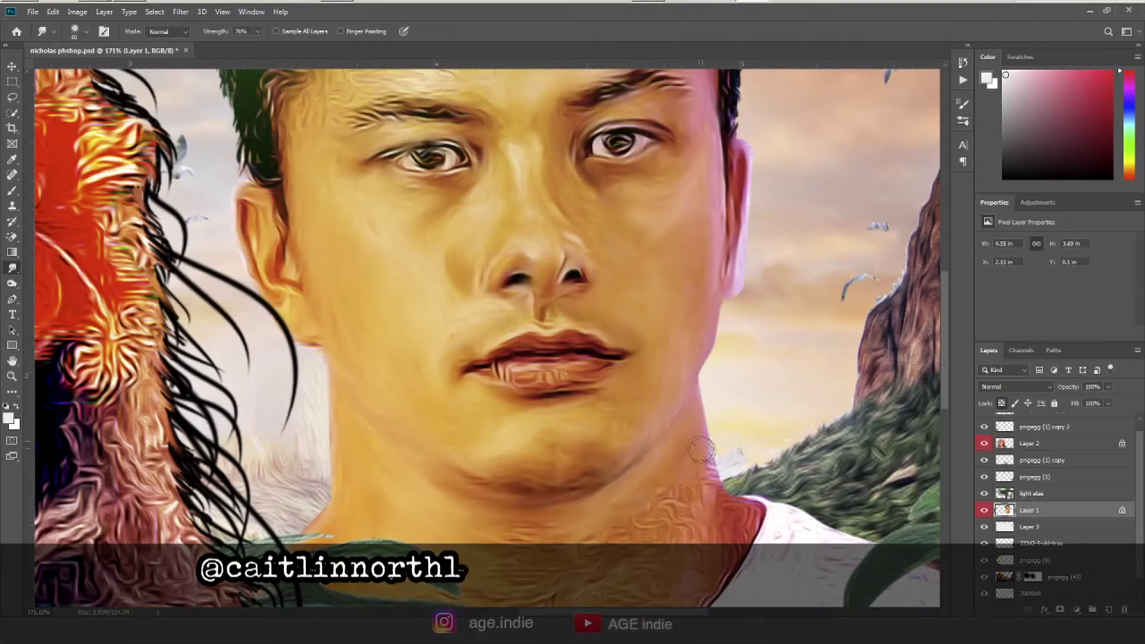
scroll(263, 462, "down", 5)
left_click_drag(489, 391, 645, 456)
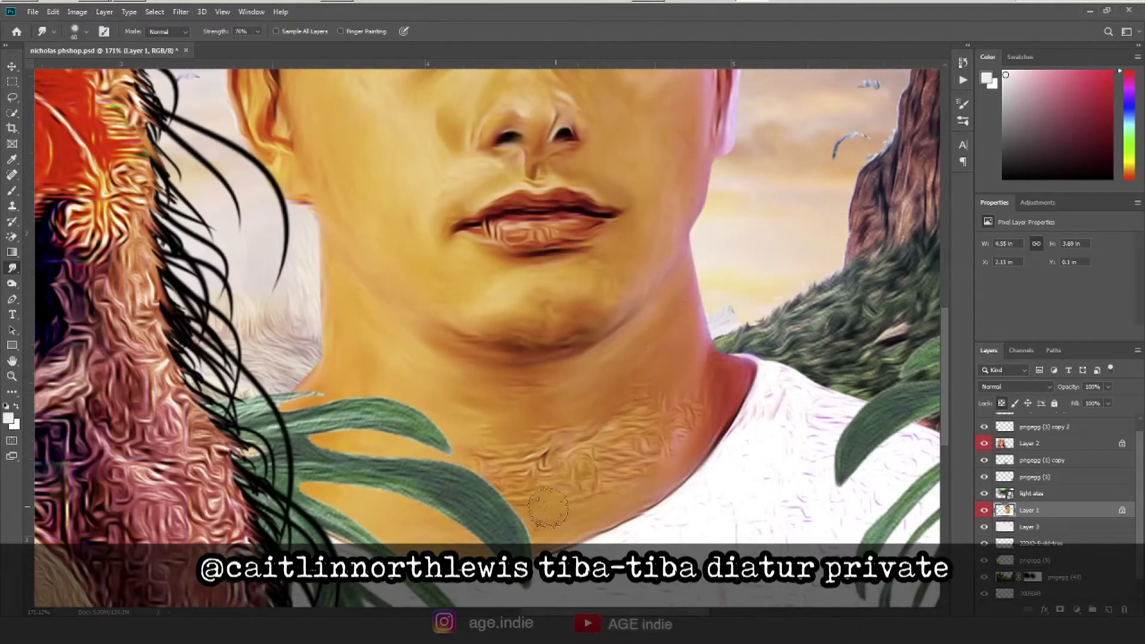
scroll(739, 409, "up", 6)
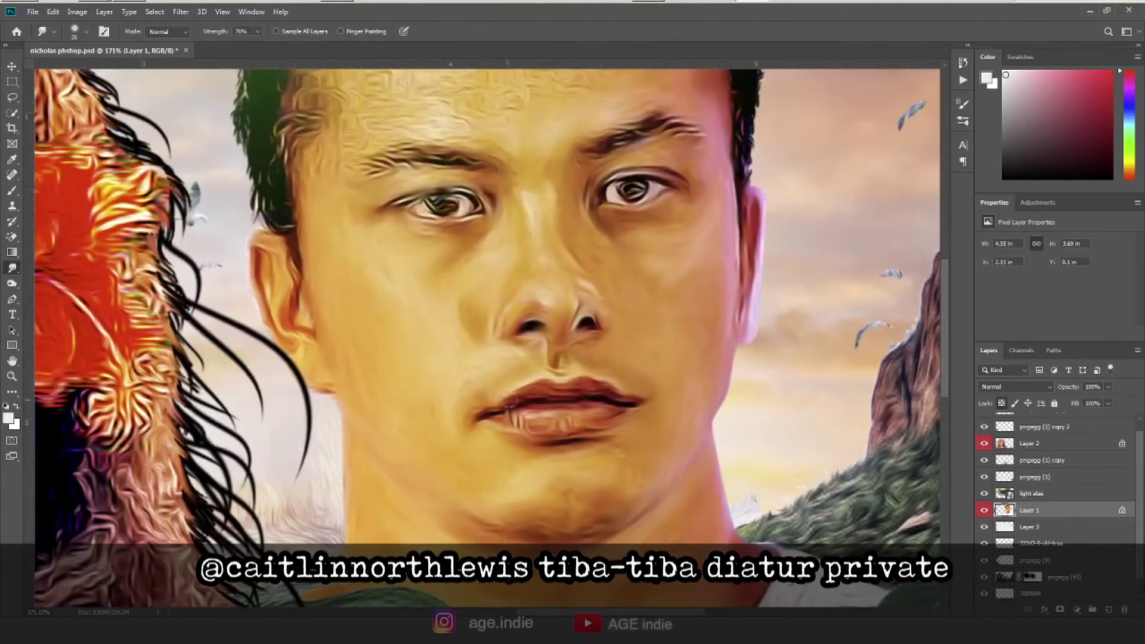
scroll(627, 403, "up", 5)
scroll(588, 326, "left", 2)
left_click_drag(406, 325, 608, 194)
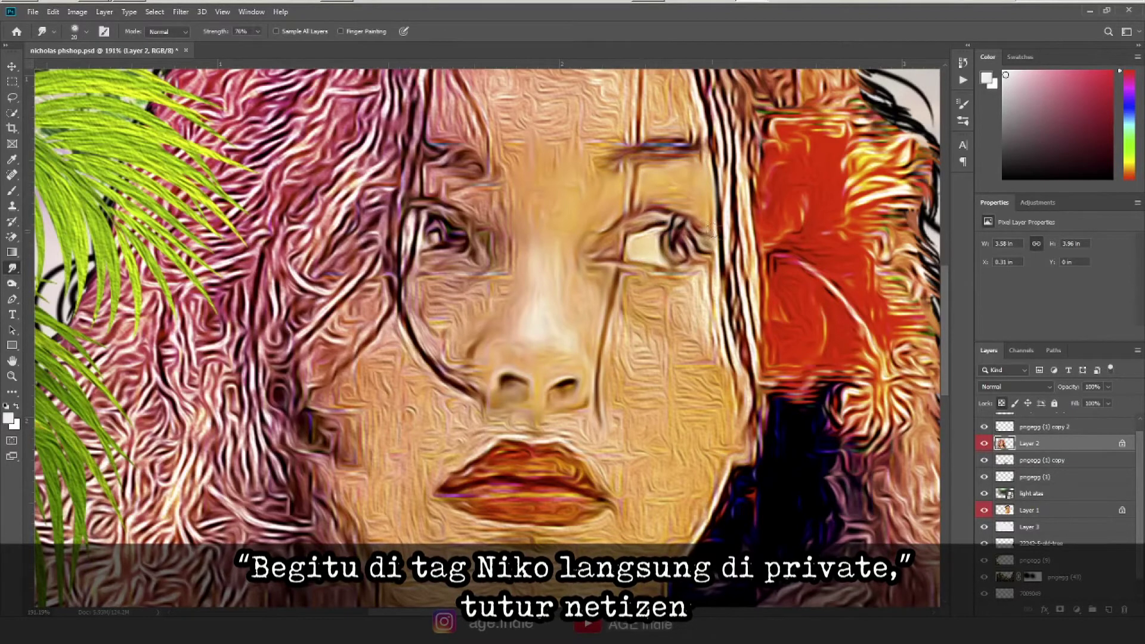
Smudge the woman's right cheek, under her left eye, beside her nose, and her chin
mouse_move(652, 295)
left_mouse_down()
mouse_move(727, 310)
mouse_move(712, 472)
mouse_move(616, 428)
left_mouse_up()
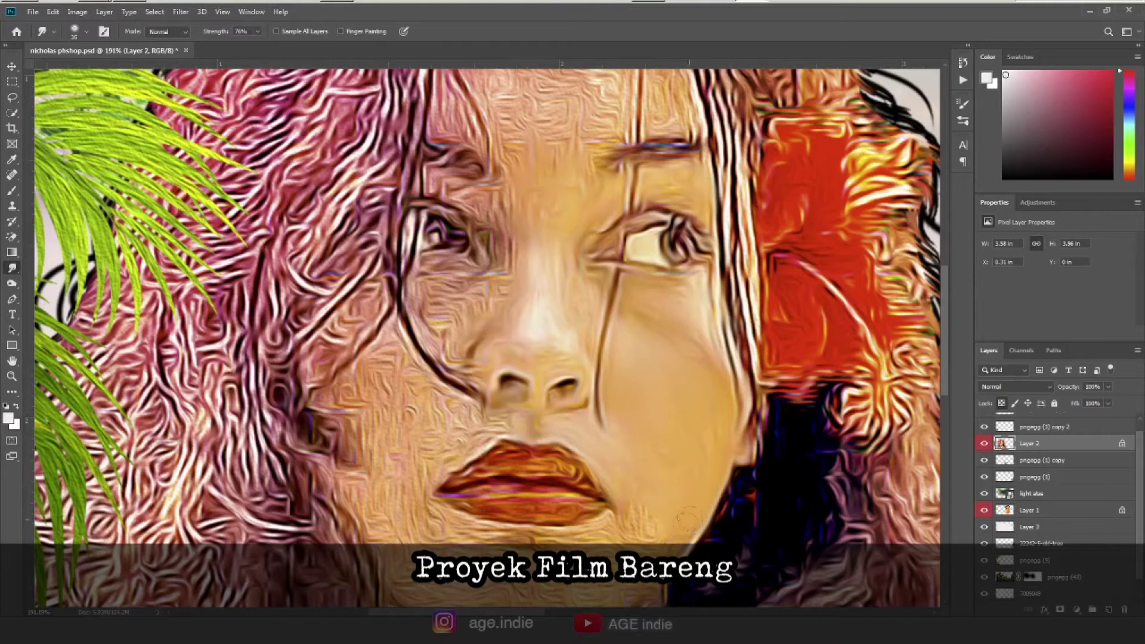
left_click_drag(425, 184, 482, 223)
mouse_move(516, 279)
left_mouse_down()
mouse_move(563, 301)
mouse_move(477, 316)
left_mouse_up()
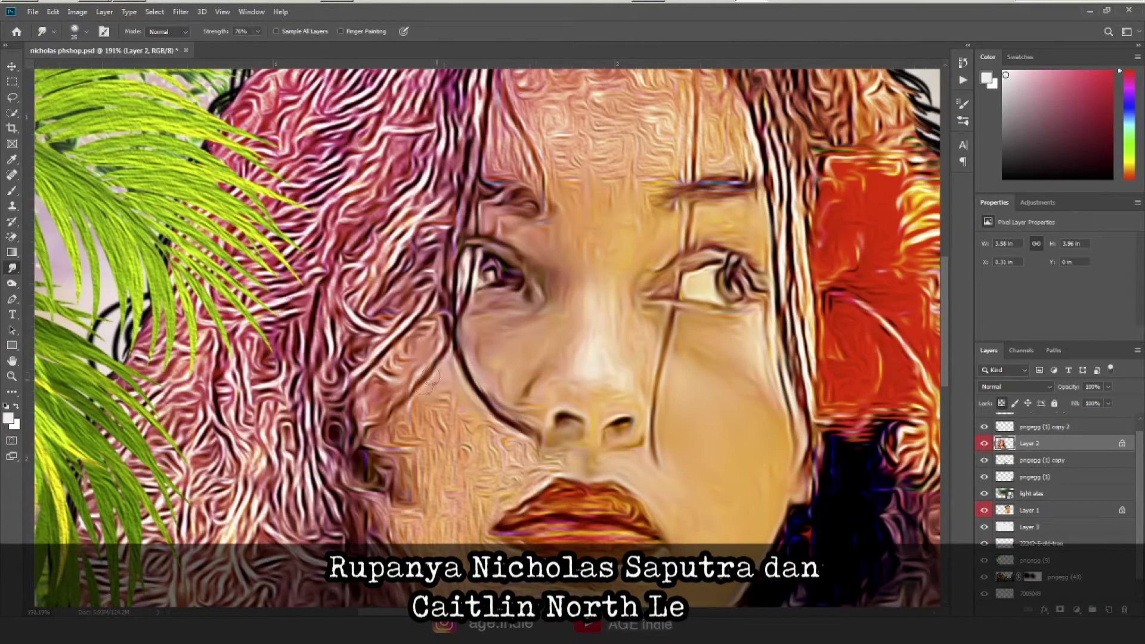
left_click_drag(426, 379, 516, 435)
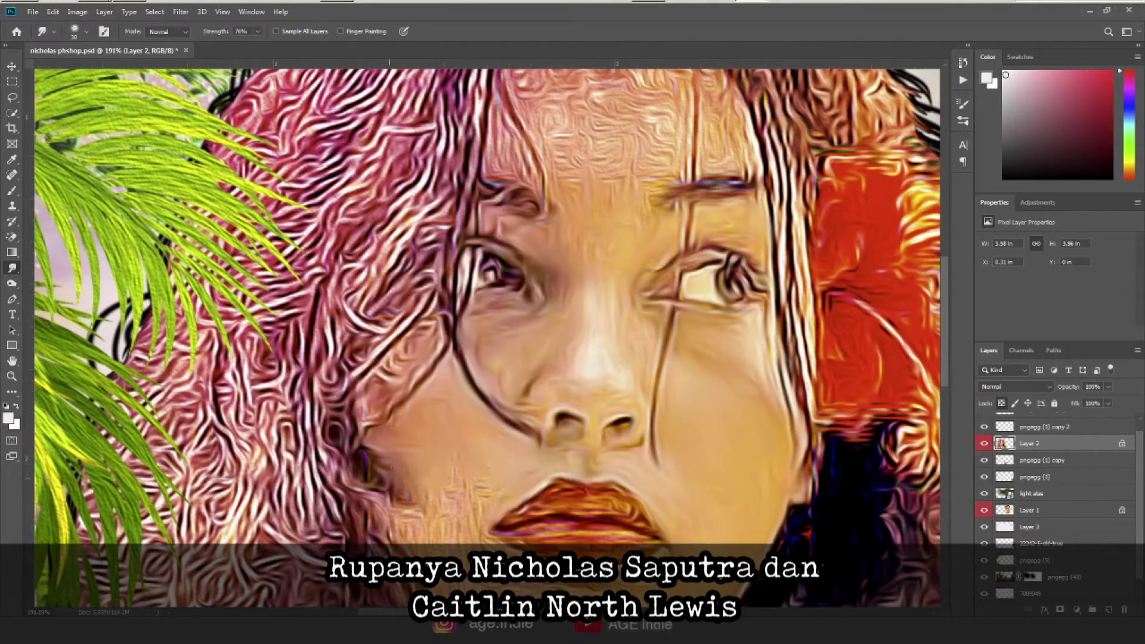
left_click_drag(442, 501, 452, 405)
left_click_drag(558, 478, 500, 471)
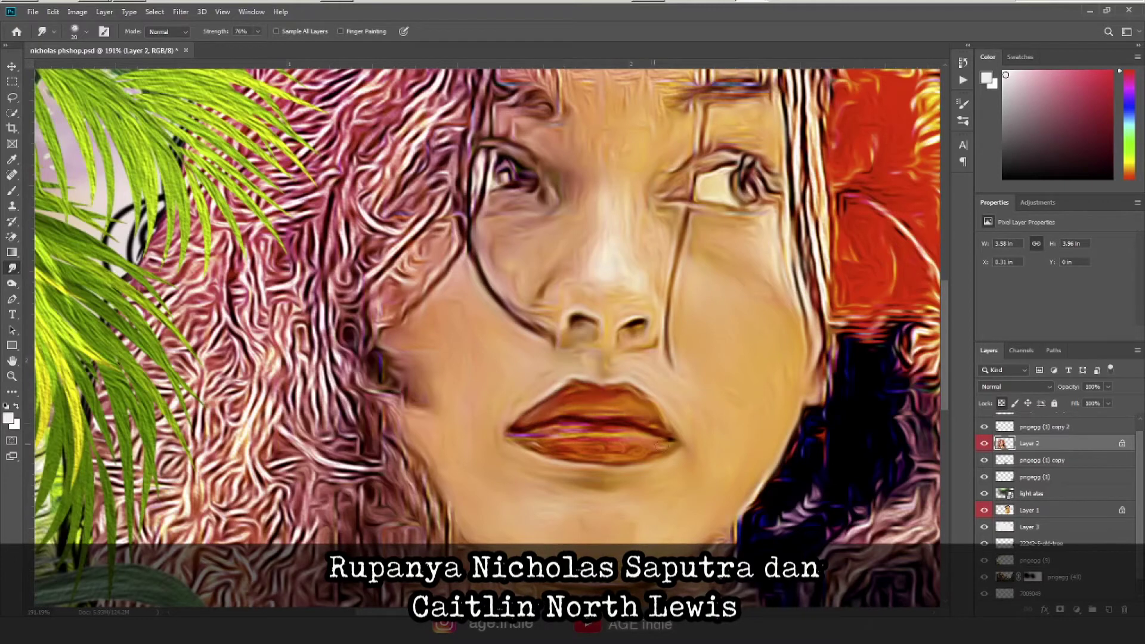
Smooth the swirly texture across the woman's shoulder with three smudge strokes
scroll(640, 442, "up", 5)
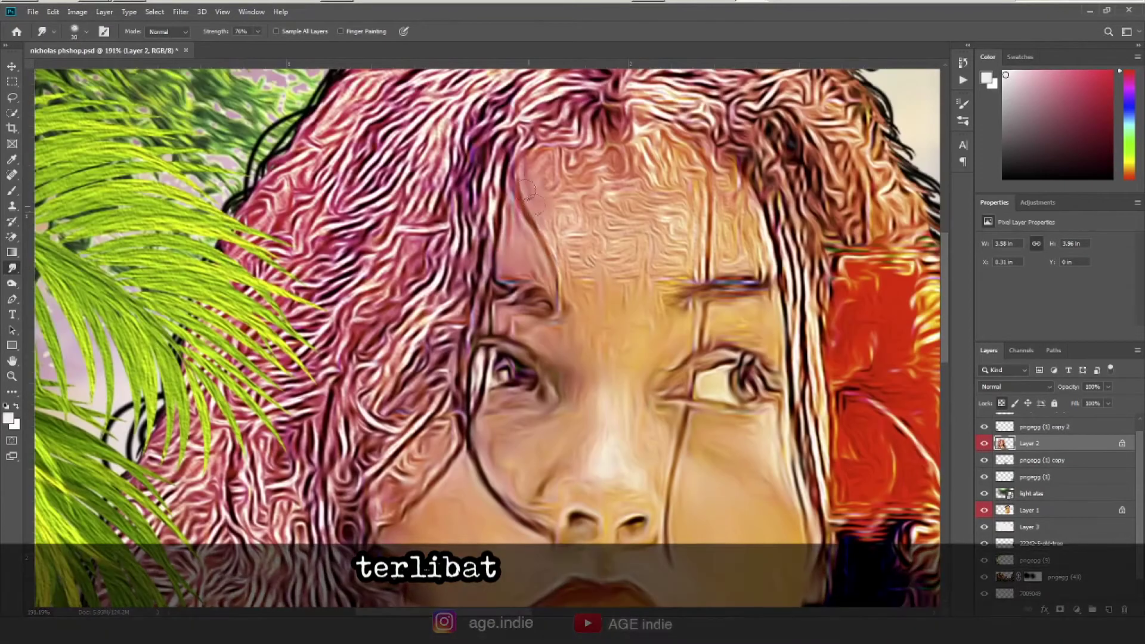
scroll(656, 269, "down", 3)
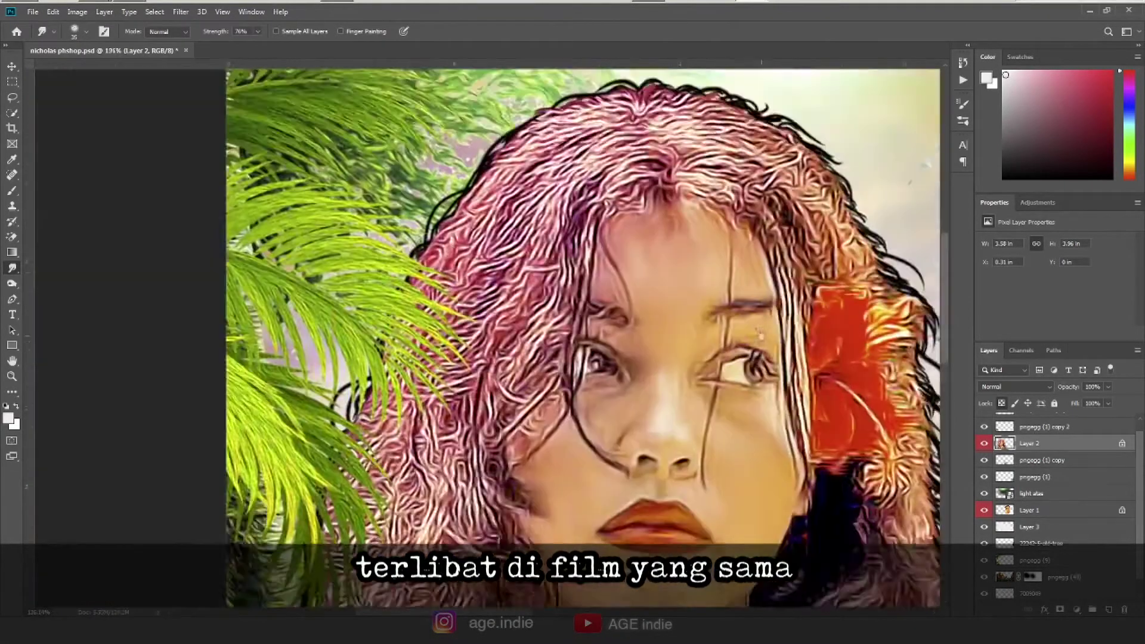
scroll(525, 349, "down", 4)
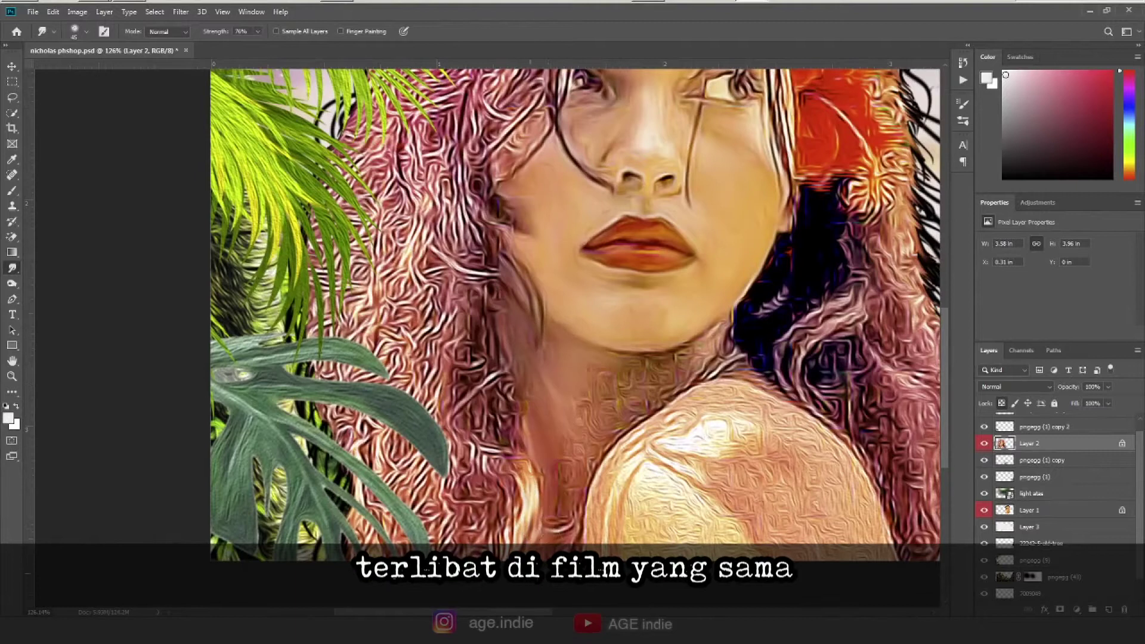
left_click_drag(685, 369, 597, 507)
left_click_drag(668, 429, 751, 417)
mouse_move(739, 471)
left_mouse_down()
mouse_move(632, 513)
mouse_move(762, 459)
mouse_move(785, 501)
left_mouse_up()
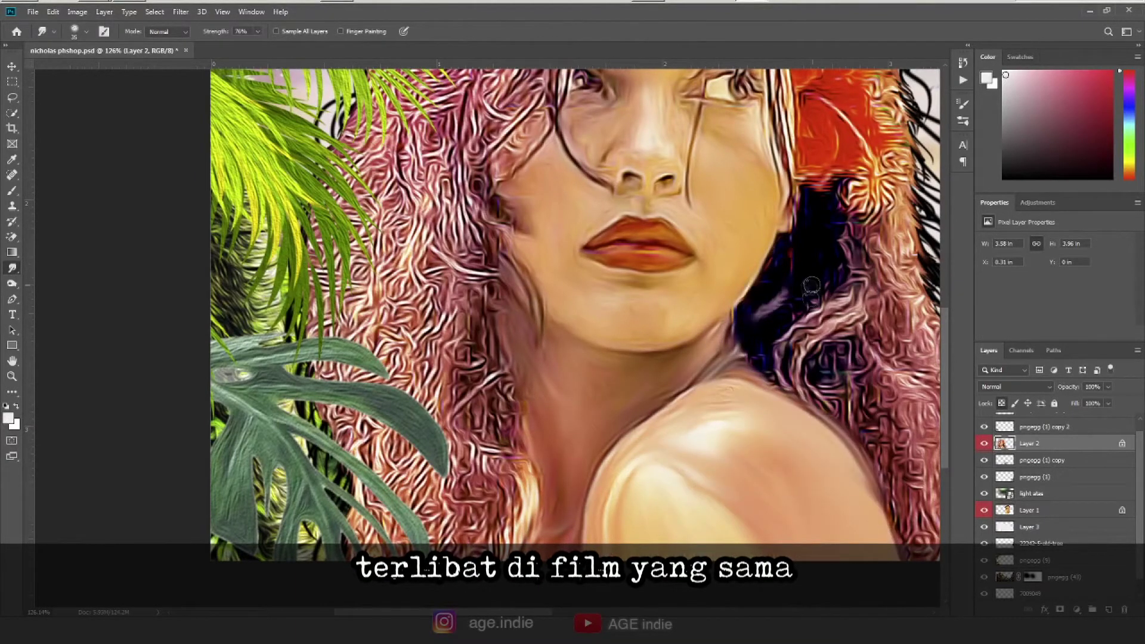
scroll(811, 286, "right", 5)
Smudge the hair to the right of the woman's face and around her crown
mouse_move(742, 379)
left_mouse_down()
mouse_move(865, 522)
mouse_move(769, 506)
mouse_move(800, 352)
mouse_move(769, 256)
left_mouse_up()
mouse_move(805, 298)
left_mouse_down()
mouse_move(722, 239)
mouse_move(691, 185)
mouse_move(722, 161)
left_mouse_up()
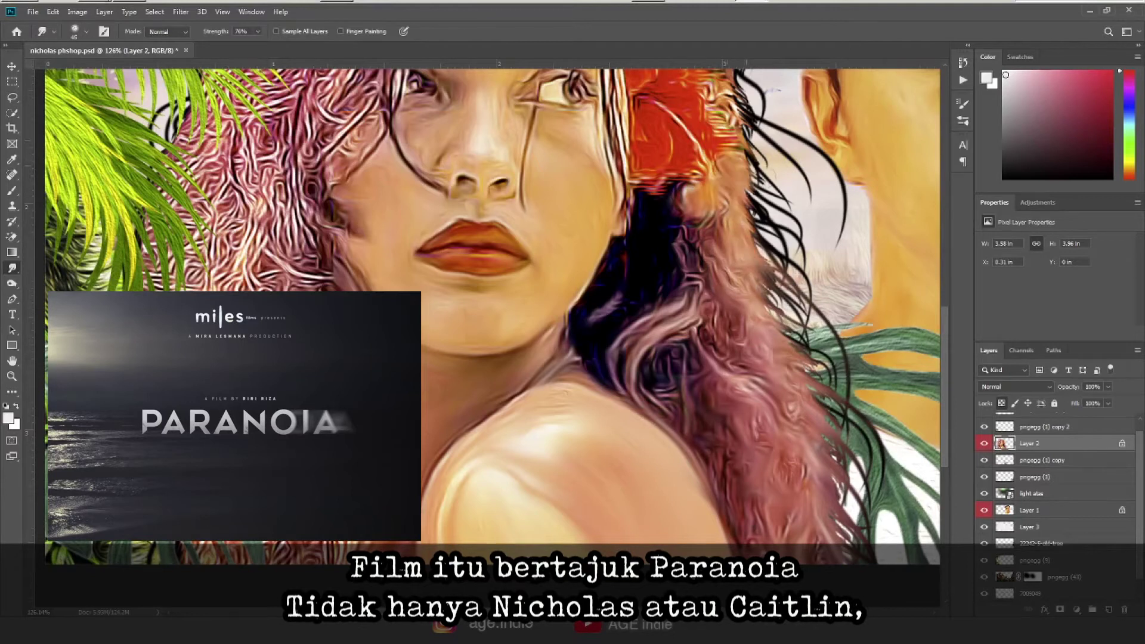
left_click_drag(655, 170, 665, 328)
left_click_drag(742, 268, 596, 233)
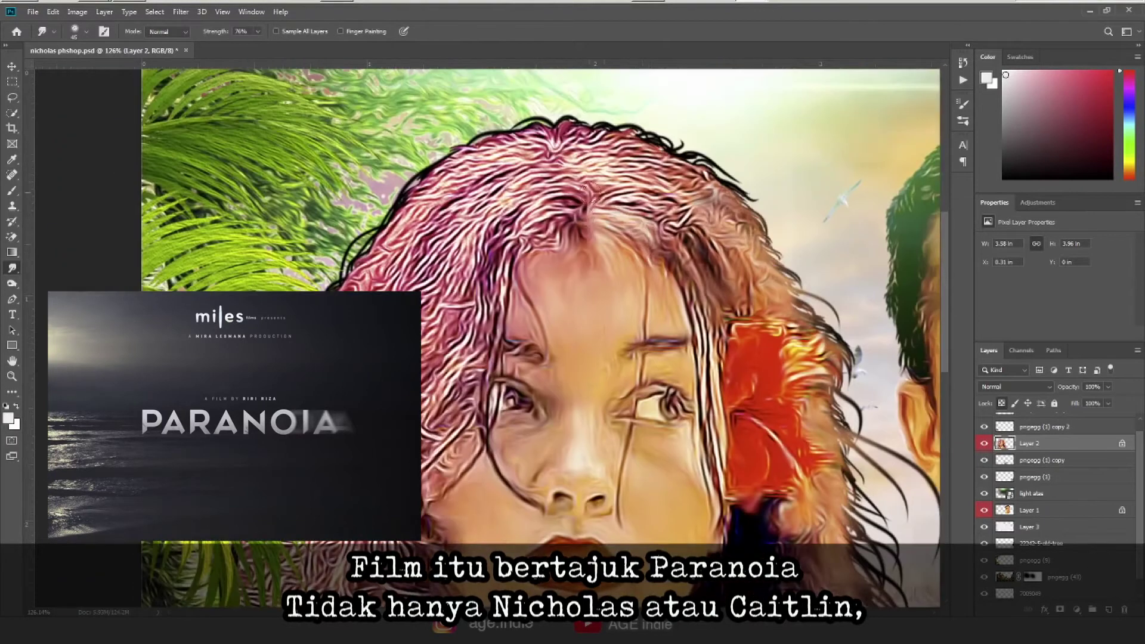
mouse_move(587, 191)
left_mouse_down()
mouse_move(715, 178)
mouse_move(572, 120)
left_mouse_up()
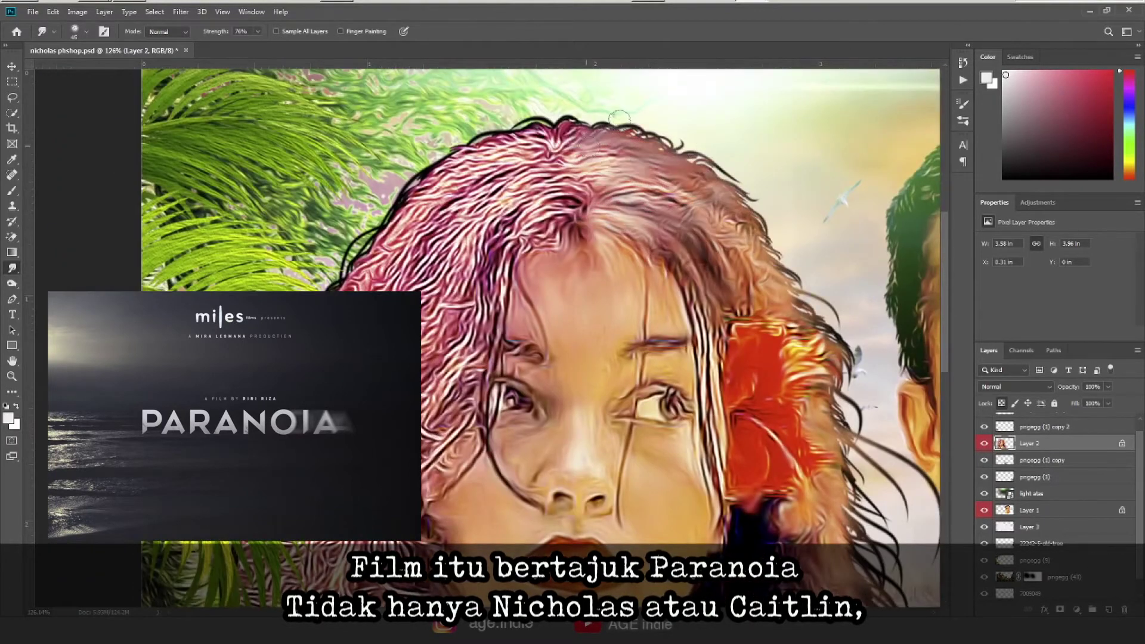
left_click_drag(537, 238, 670, 238)
mouse_move(686, 119)
left_mouse_down()
mouse_move(516, 227)
mouse_move(462, 299)
left_mouse_up()
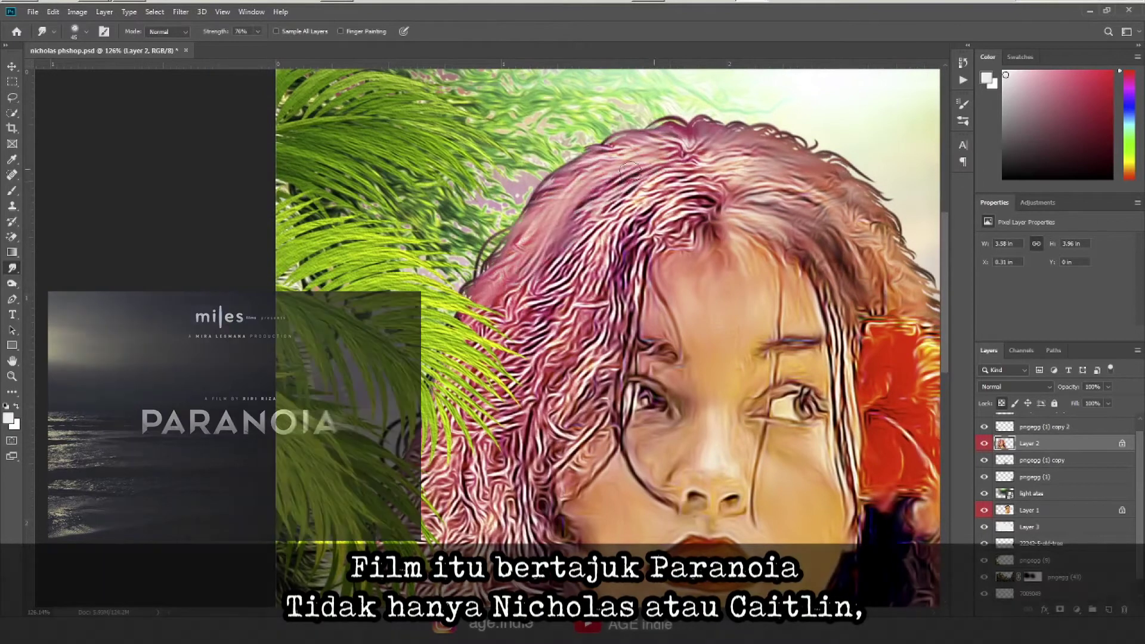
Smudge the hair on the left side of the woman's head and face
left_click_drag(595, 276, 501, 405)
mouse_move(525, 364)
left_mouse_down()
mouse_move(454, 453)
mouse_move(483, 310)
left_mouse_up()
mouse_move(644, 262)
left_mouse_down()
mouse_move(541, 420)
mouse_move(465, 334)
left_mouse_up()
left_click_drag(453, 393, 615, 397)
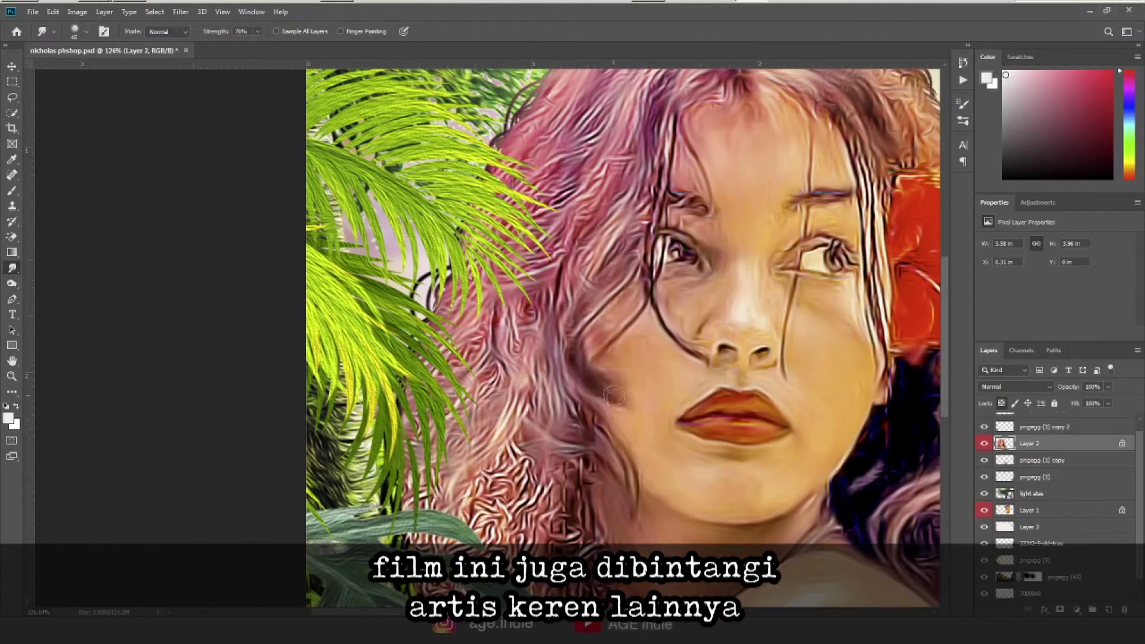
left_click_drag(543, 350, 495, 465)
mouse_move(537, 417)
left_mouse_down()
mouse_move(558, 348)
mouse_move(596, 525)
mouse_move(580, 429)
left_mouse_up()
left_click_drag(537, 465, 572, 513)
left_click_drag(525, 430, 418, 453)
left_click_drag(513, 370, 584, 501)
Enlarge the dodge/burn brush and brighten the man's jaw and neck edge on Layer 1
scroll(549, 340, "up", 5)
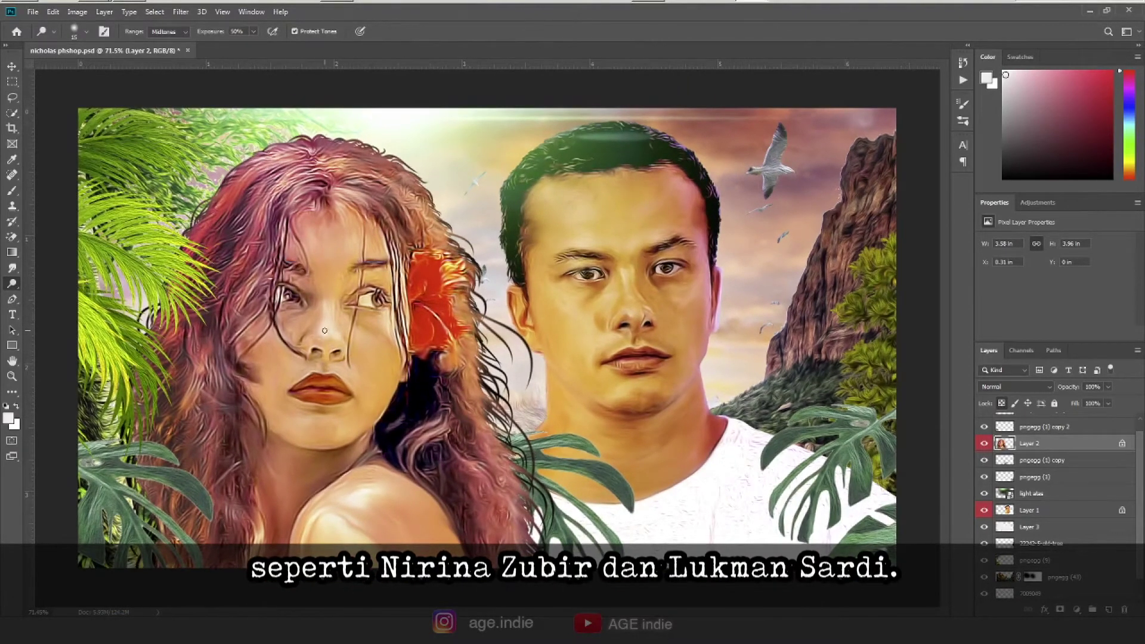
key("bracketright")
key("bracketright")
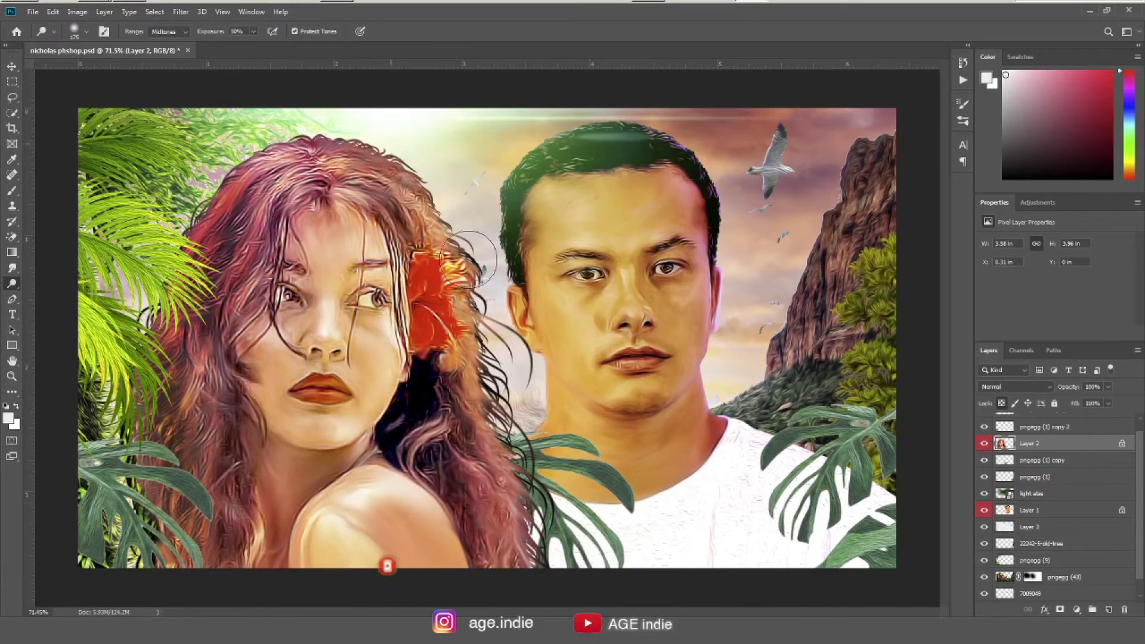
key("bracketright")
key("bracketright")
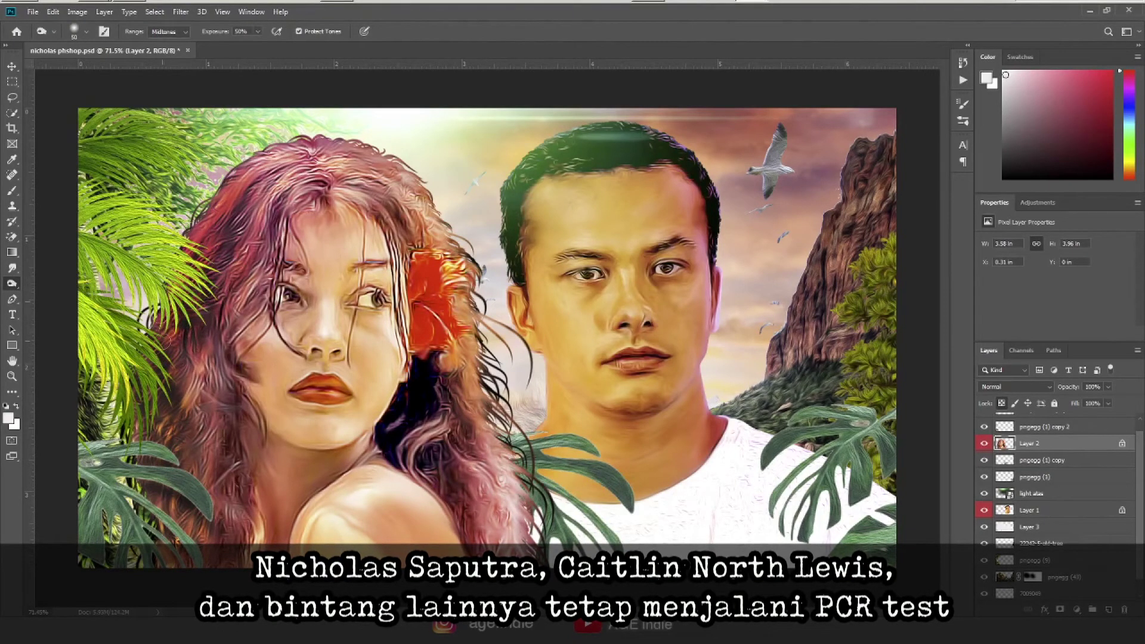
key("bracketright")
key("bracketright")
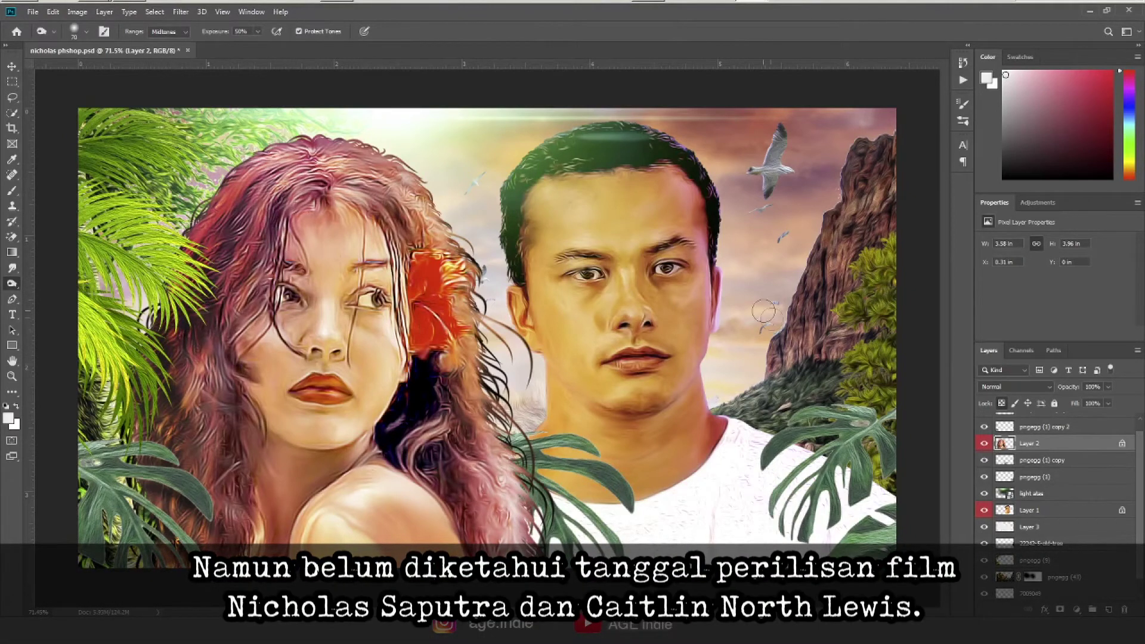
left_click(1000, 504)
key("shift+o")
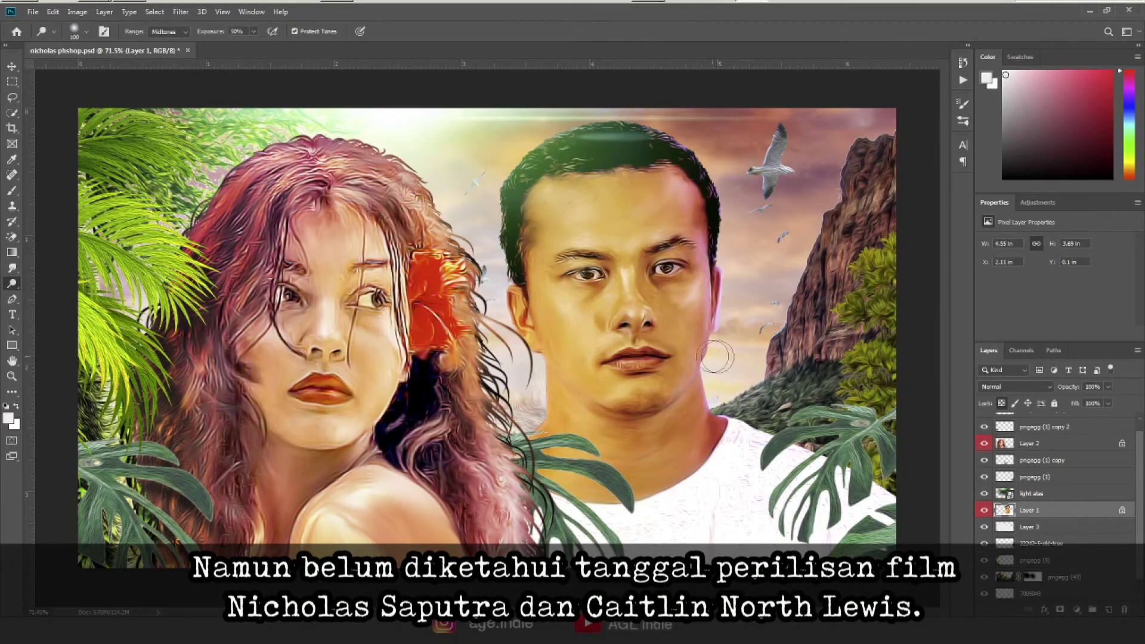
left_click_drag(716, 356, 696, 407)
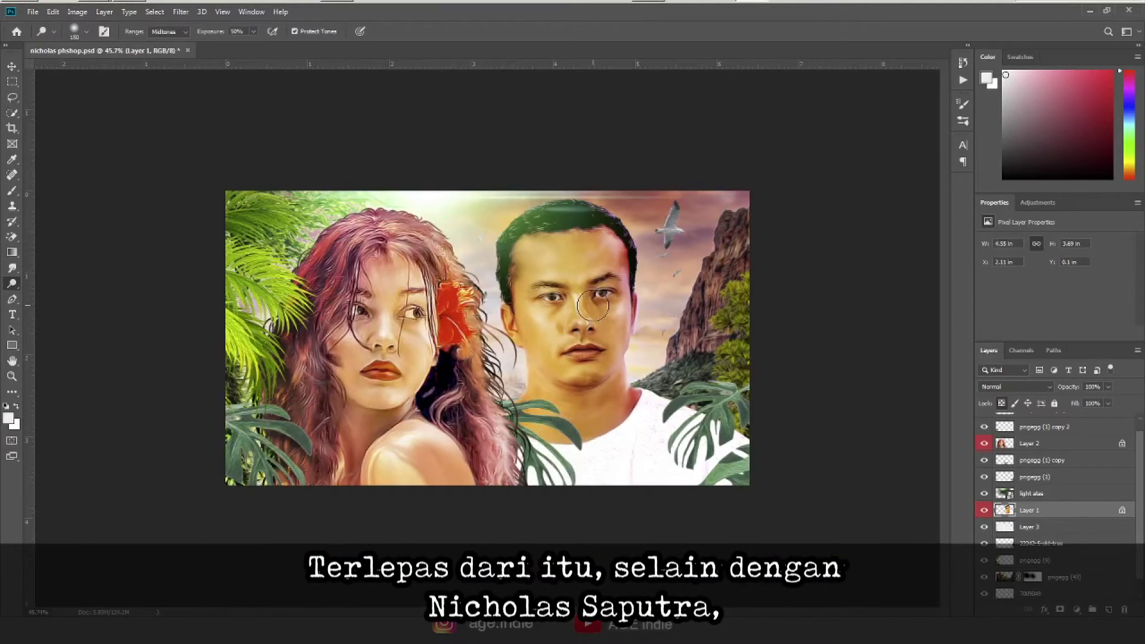
Move the active layer one step down the stack and start then cancel Free Transform
key("v")
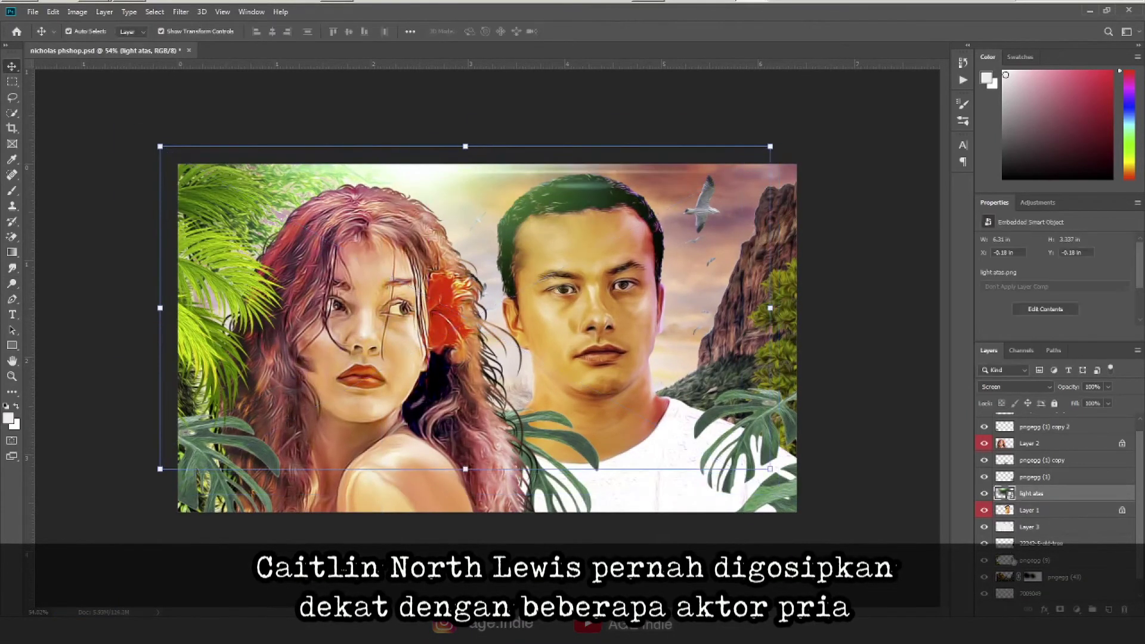
key("alt+bracketleft")
key("alt+bracketleft")
key("alt+bracketleft")
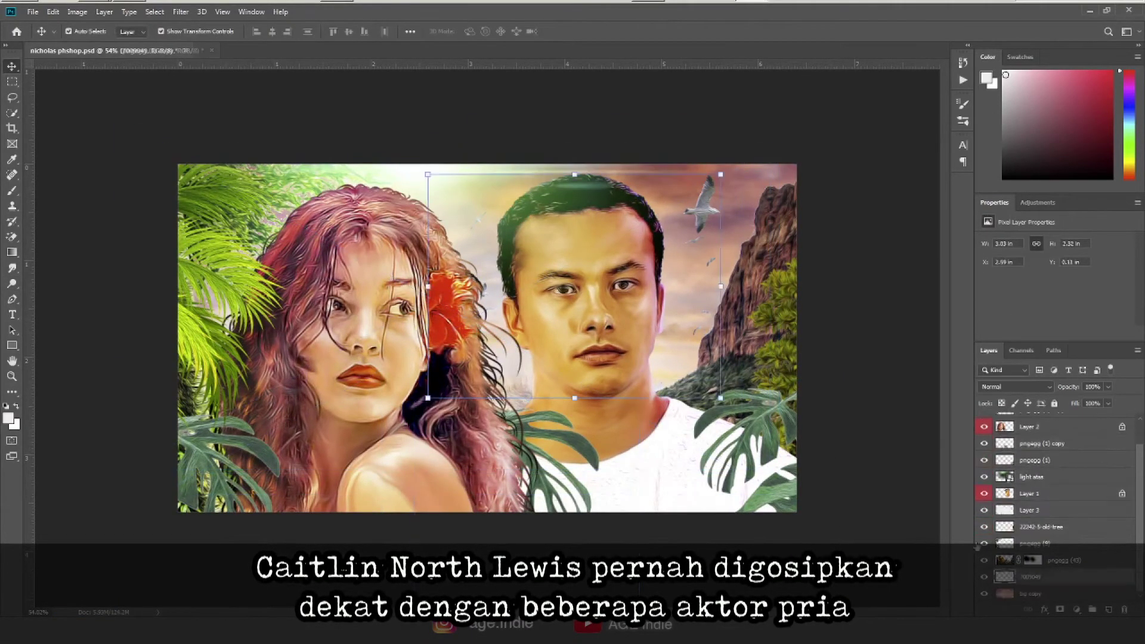
key("ctrl+t")
key("Escape")
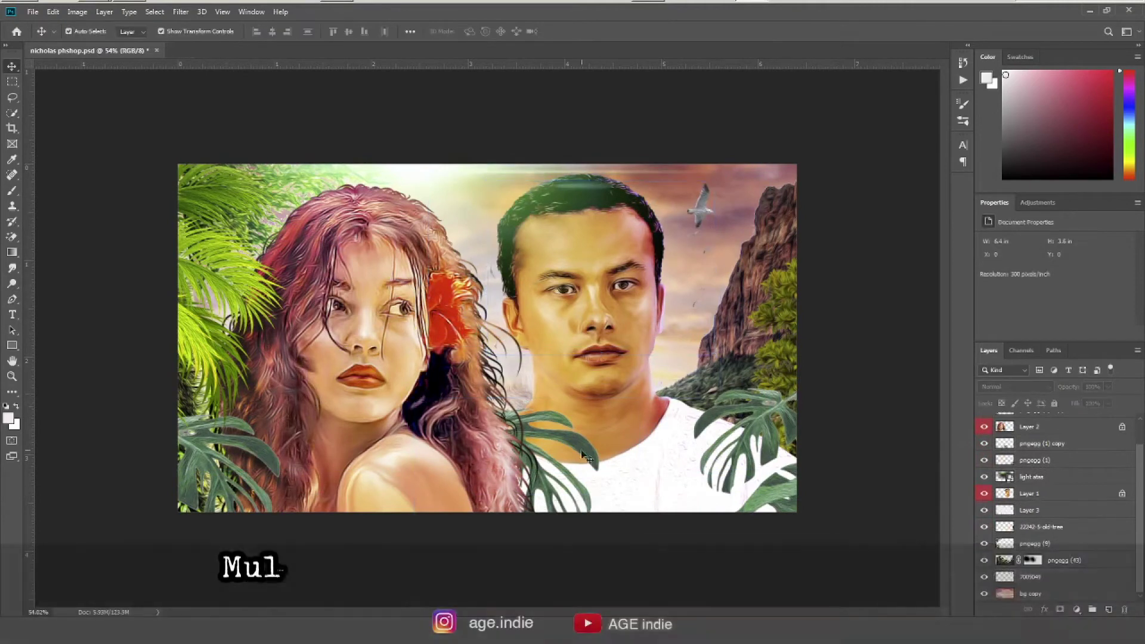
Duplicate the pngegg (1) leaf layer and give the copy a colour overlay
key("Return")
left_click(1040, 460)
double_click(1106, 459)
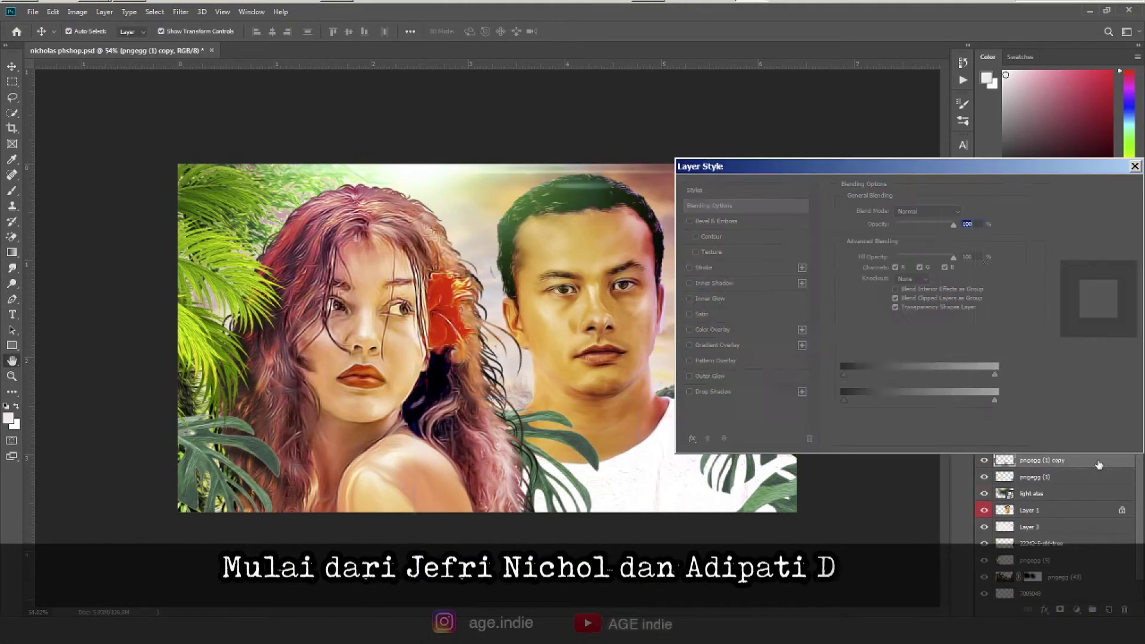
left_click(713, 329)
left_click(957, 222)
left_click(1043, 160)
left_click(1098, 191)
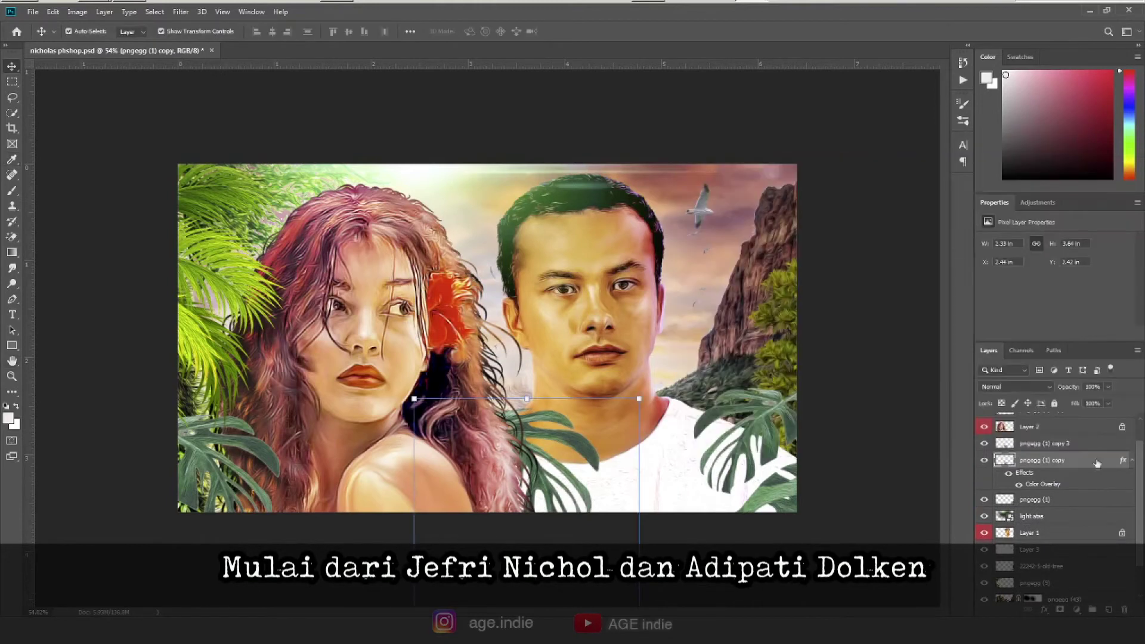
Rasterize the copy's overlay, set it to Overlay blending, and warp the leaf downward
right_click(1088, 460)
left_click(1008, 299)
left_click(1014, 387)
left_click(1014, 456)
left_click(53, 12)
mouse_move(69, 263)
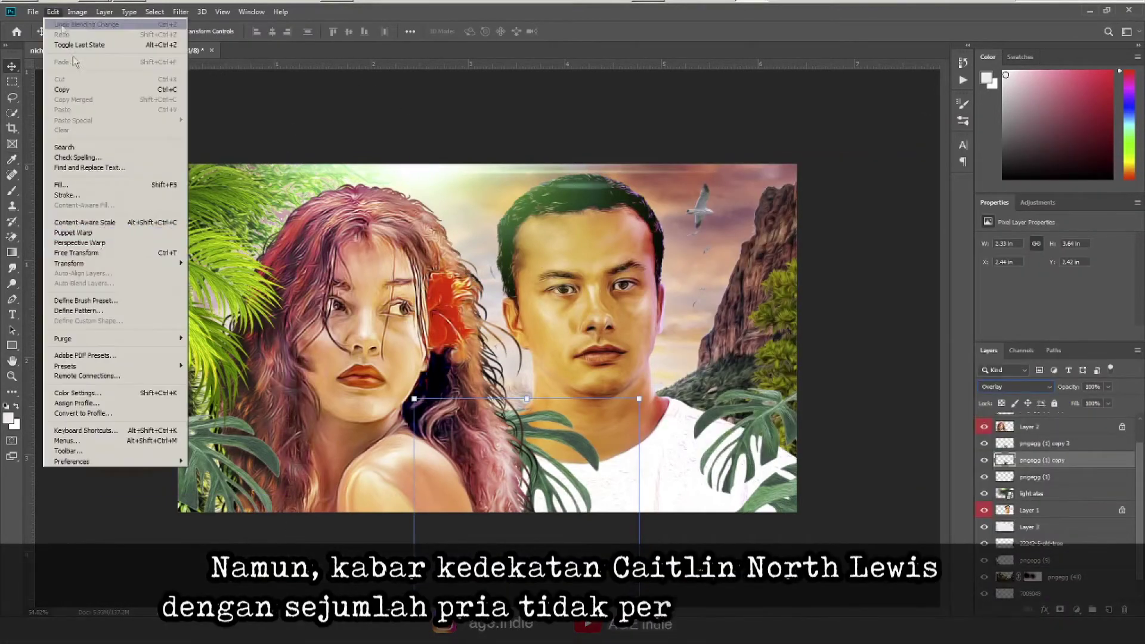
left_click(204, 331)
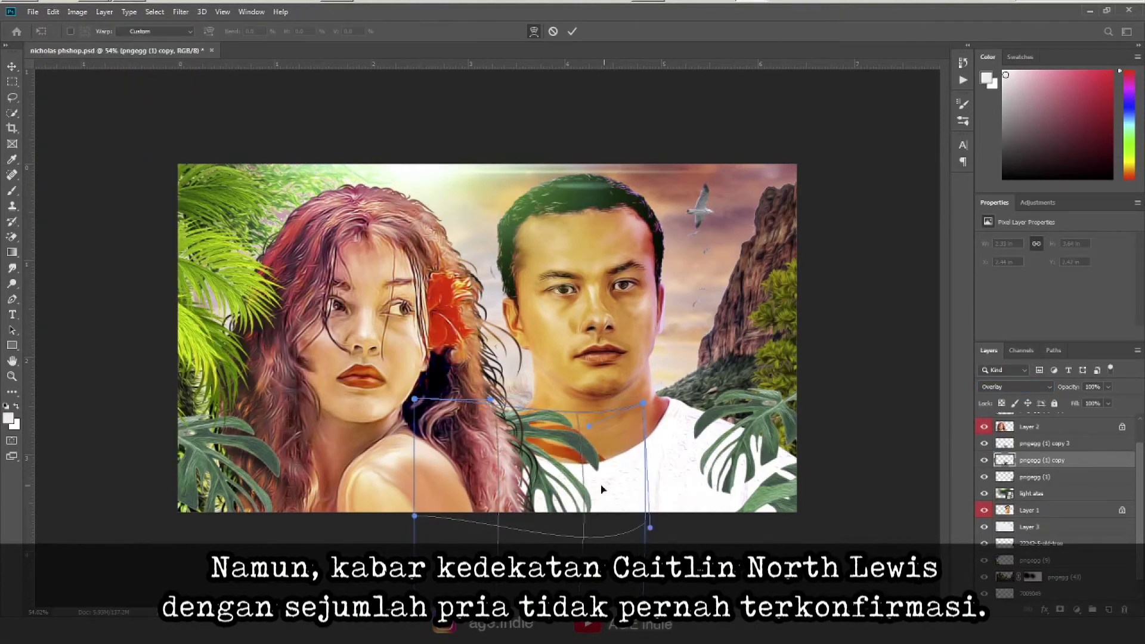
left_click_drag(566, 489, 570, 507)
left_click_drag(526, 433, 558, 488)
key("Return")
Return the leaf copy to Normal at 42% opacity and apply a slight Gaussian blur
left_click(1013, 386)
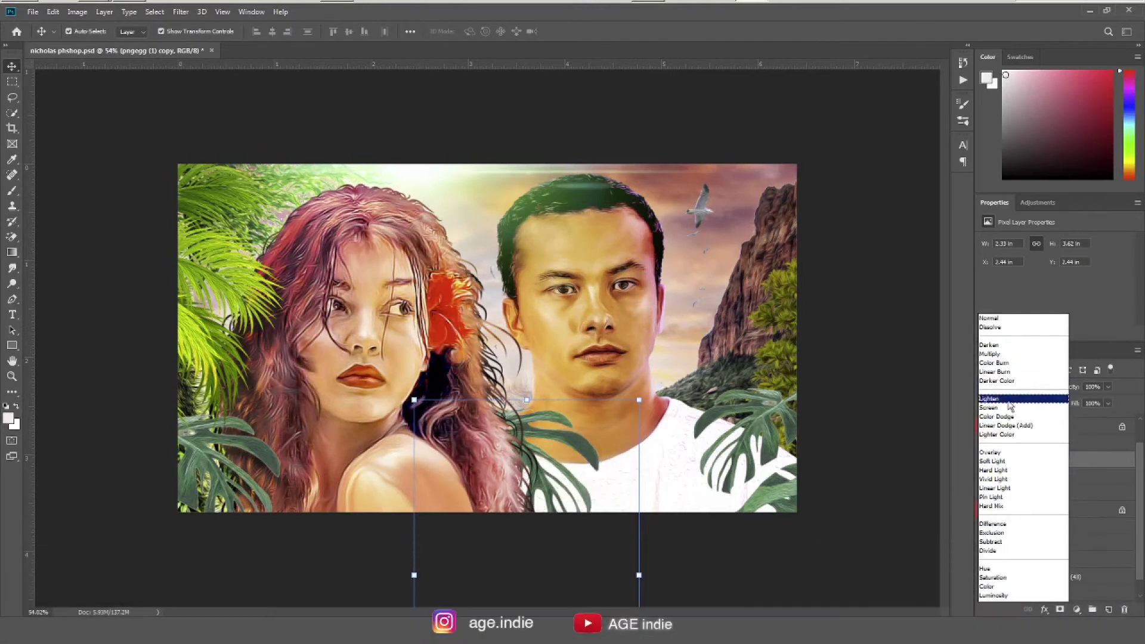
left_click(990, 319)
left_click_drag(1106, 402, 1077, 404)
left_click(180, 11)
mouse_move(185, 138)
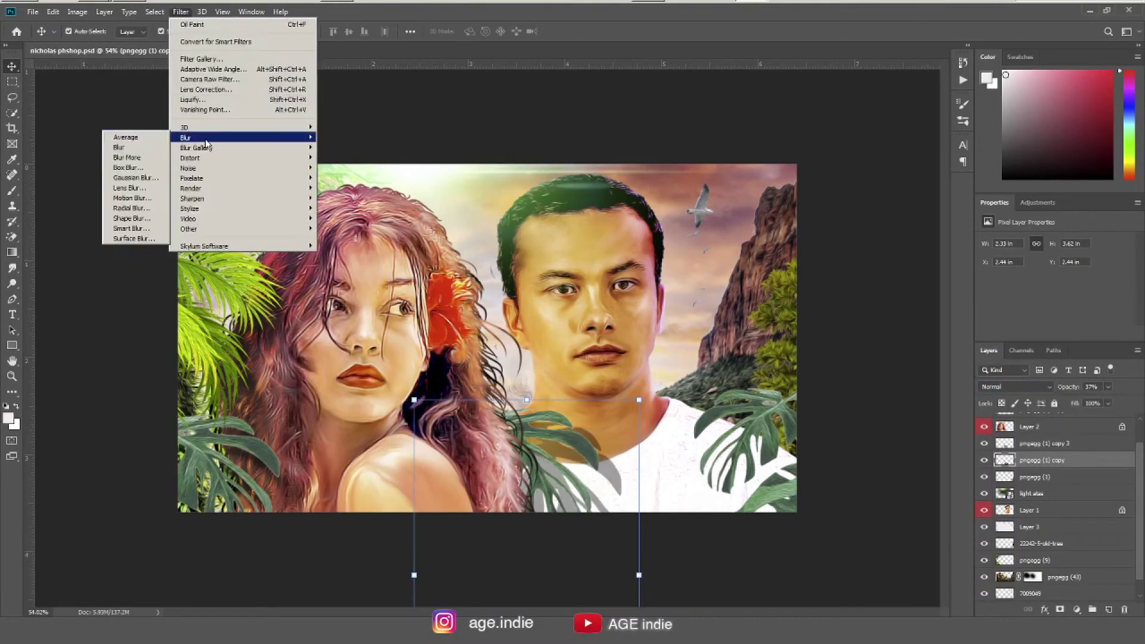
left_click(135, 174)
left_click_drag(792, 318, 796, 317)
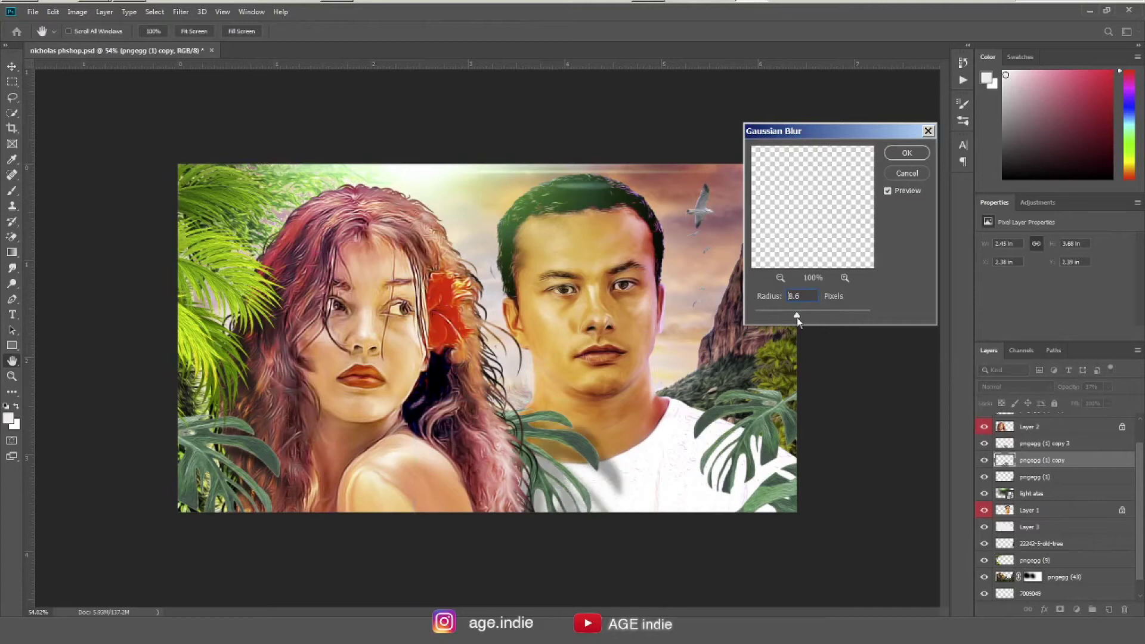
left_click(906, 153)
Duplicate the pngegg (1) leaf shadow layer and remove its colour overlay effect
left_click(1049, 477)
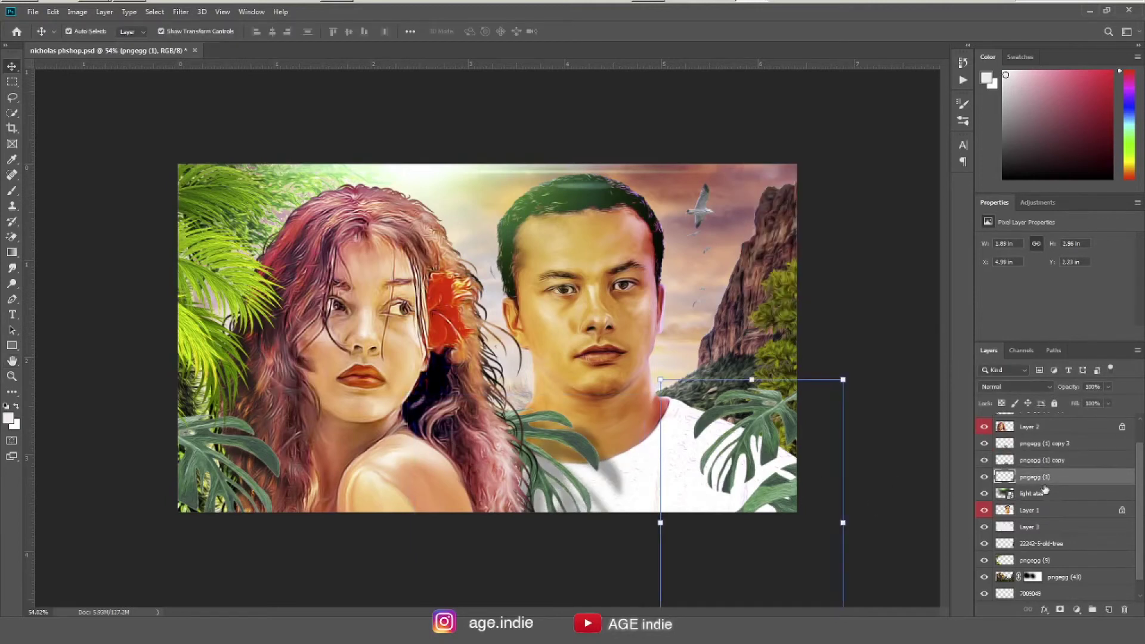
key("Return")
right_click(1083, 493)
left_click(1041, 521)
right_click(1075, 495)
left_click(999, 301)
Warp the leaf shadow across the shirt and lower it to 45% opacity
key("ctrl+t")
left_click(534, 31)
left_click_drag(739, 471, 686, 458)
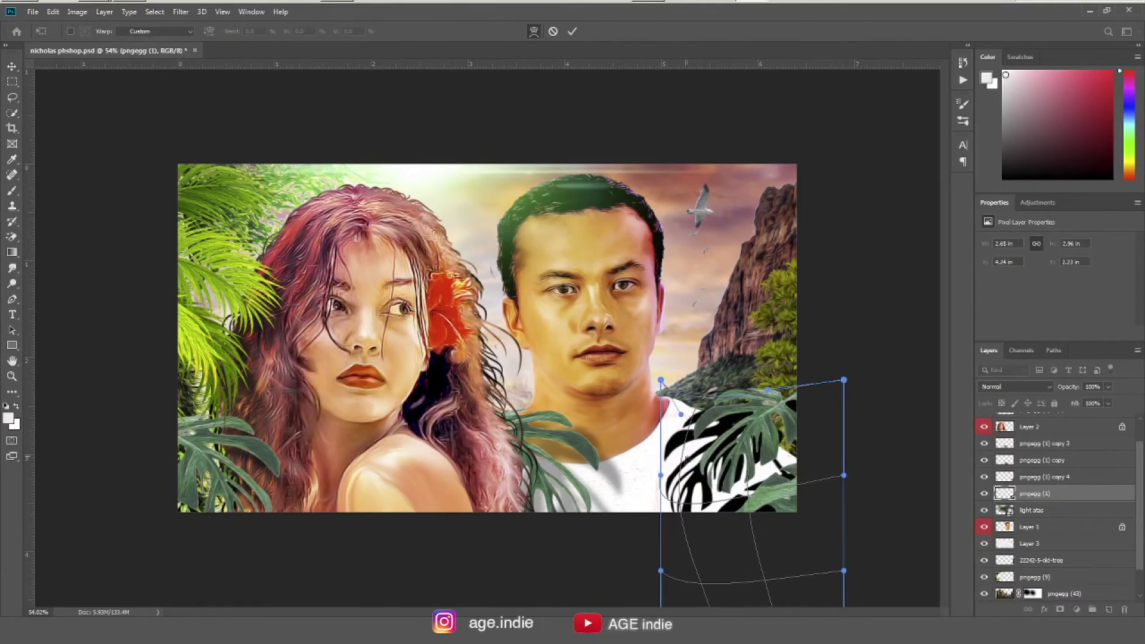
key("Return")
key("4")
key("5")
left_click(181, 11)
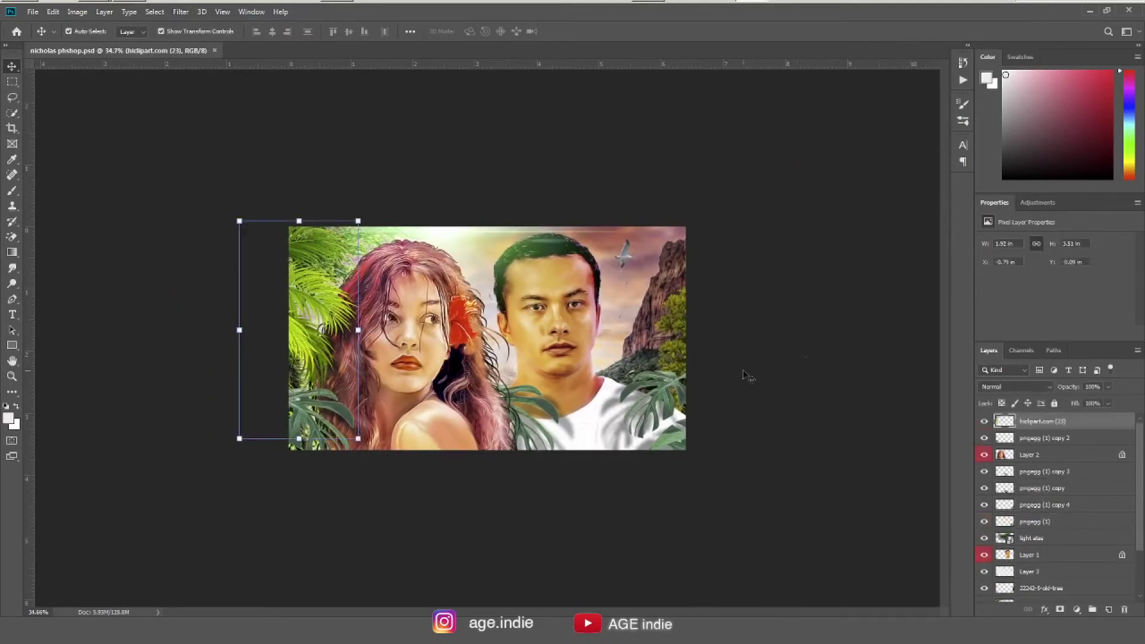
Set the dark dust texture layer to Screen blending and add a layer mask
left_click(1014, 386)
left_click(1013, 417)
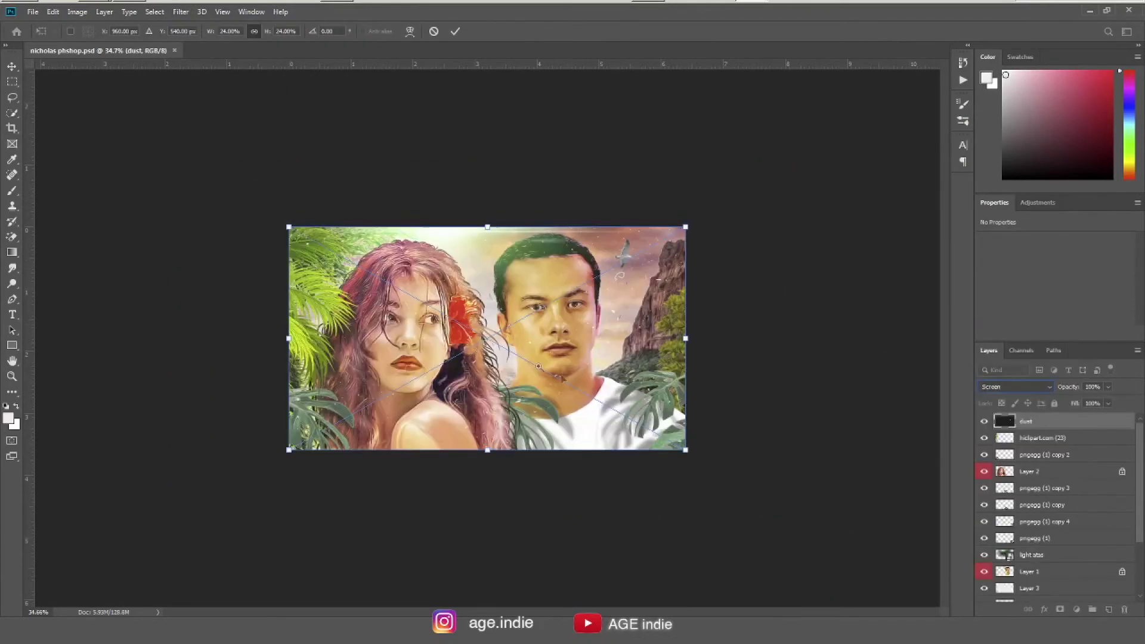
scroll(561, 377, "up", 2)
key("Return")
left_click(1060, 608)
key("b")
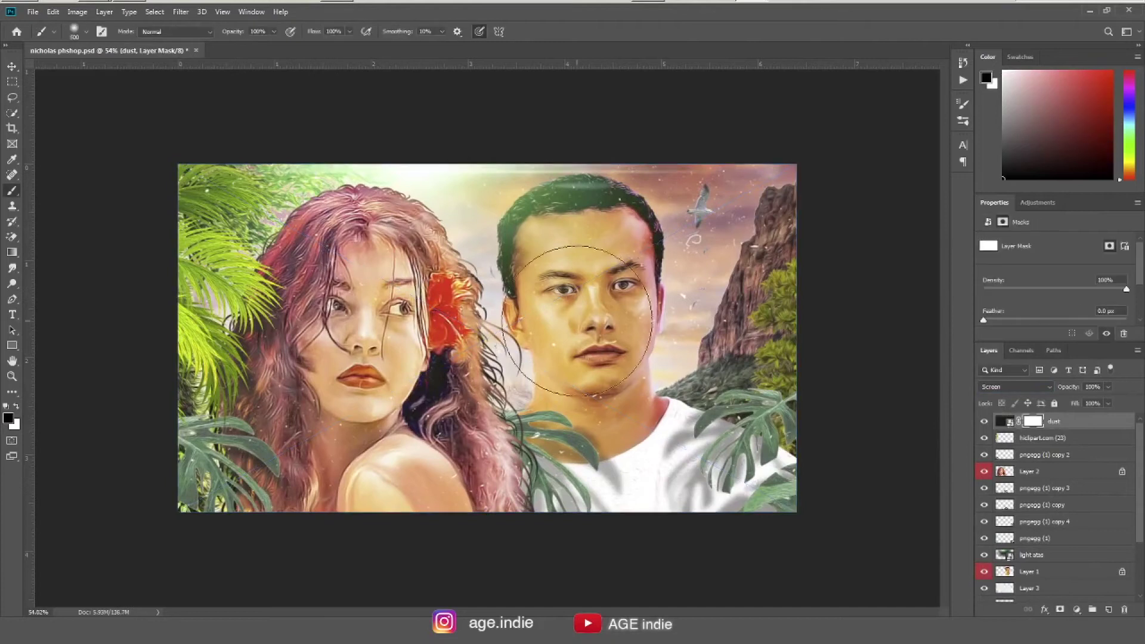
key("v")
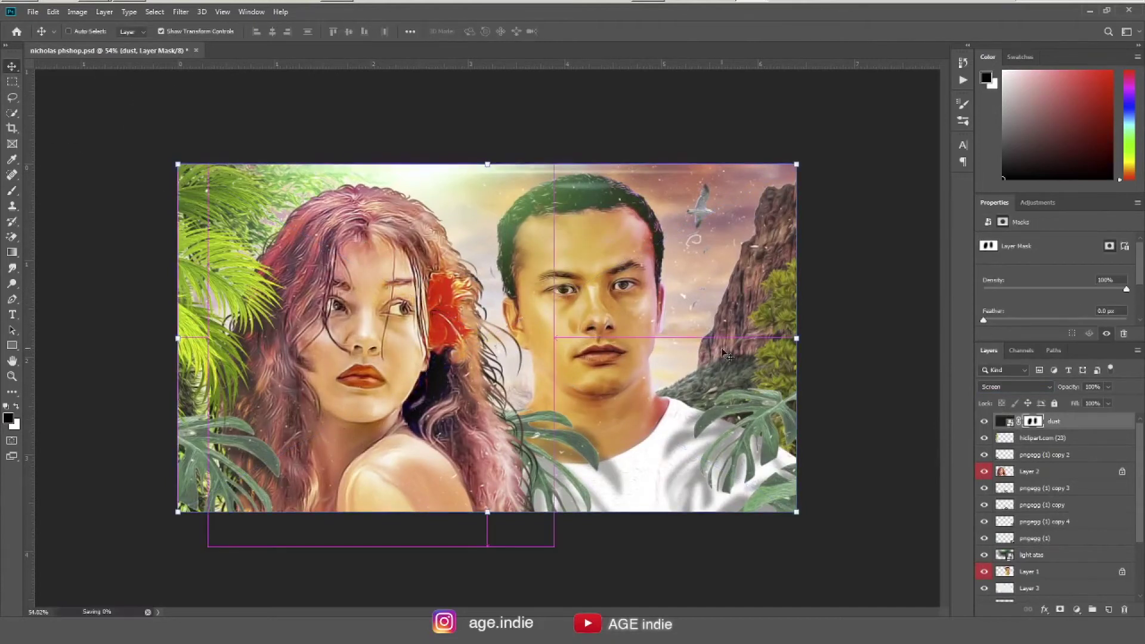
scroll(1060, 573, "down", 2)
Add a Color Lookup adjustment using 2Strip.look at reduced opacity
left_click(1077, 610)
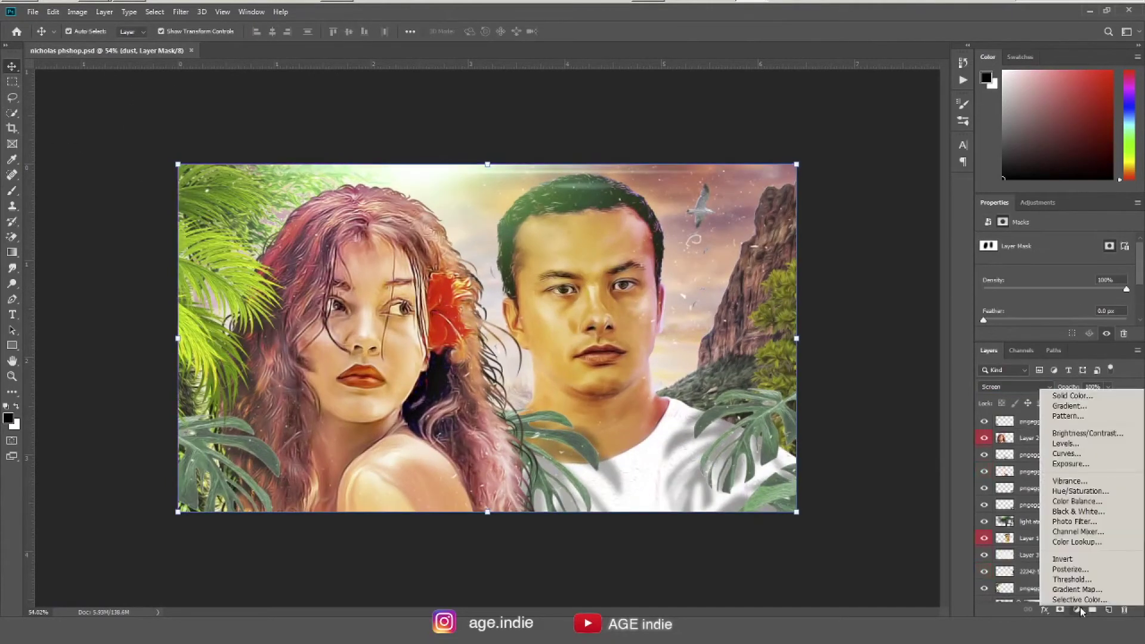
left_click(1086, 543)
left_click(1074, 243)
left_click(1061, 262)
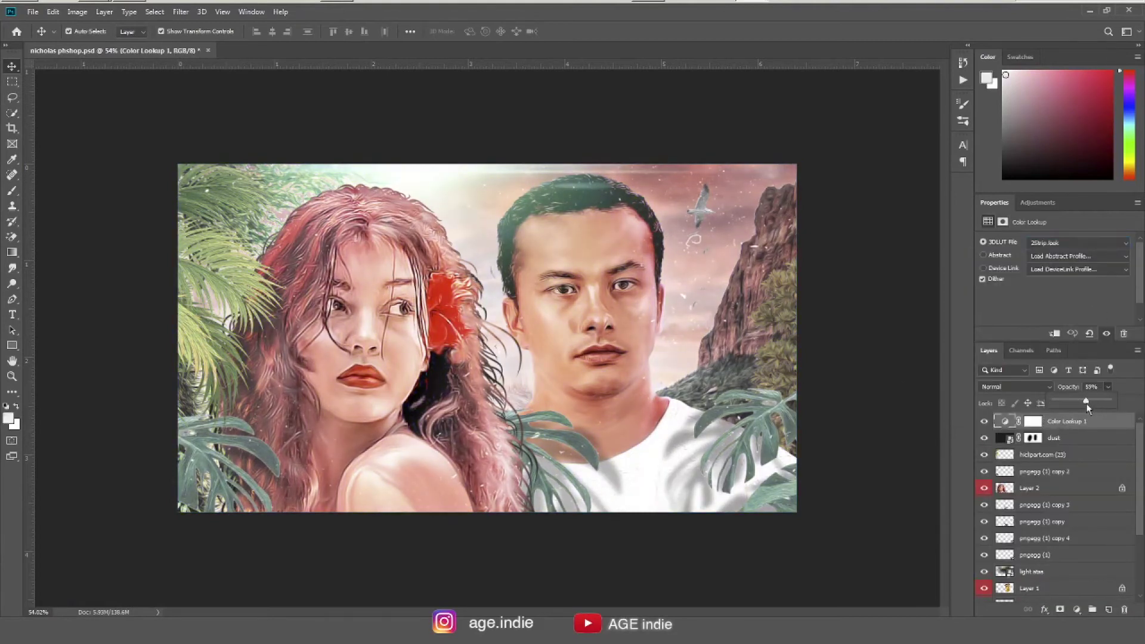
left_click(904, 417)
Enable an Inner Glow with a smaller size on Layer 2
left_click(1082, 490)
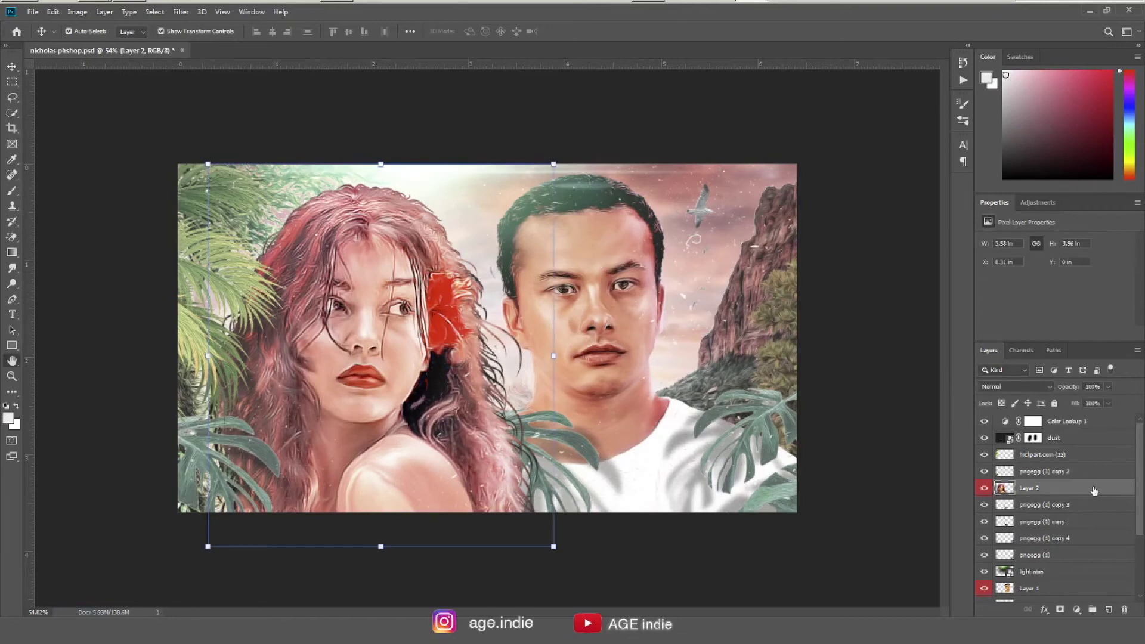
double_click(1094, 490)
left_click(711, 298)
mouse_move(919, 331)
left_mouse_down()
mouse_move(891, 330)
mouse_move(906, 334)
mouse_move(885, 314)
mouse_move(911, 335)
left_mouse_up()
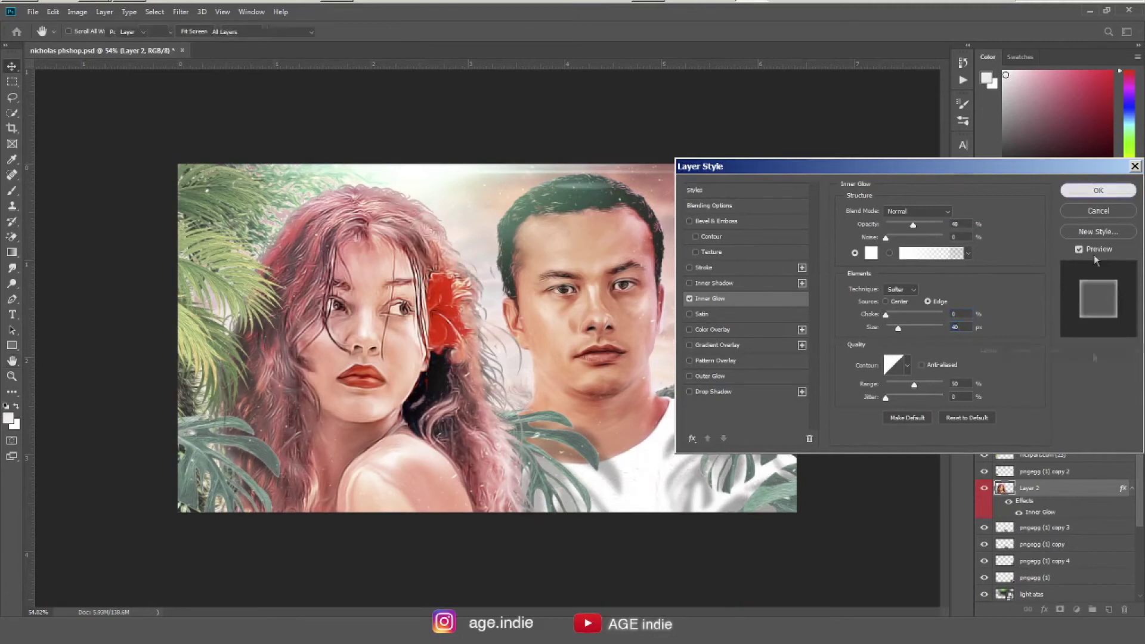
Split Layer 2's inner glow onto its own layer and add a mask to it
left_click(1098, 191)
right_click(1067, 513)
left_click(1083, 587)
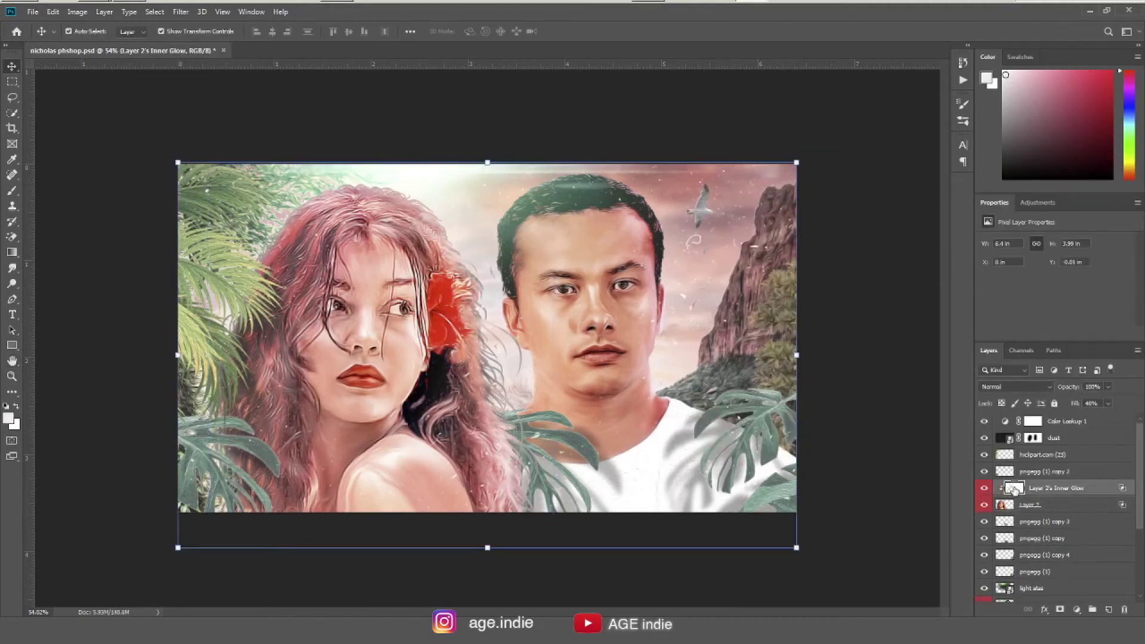
key("b")
left_click(1059, 610)
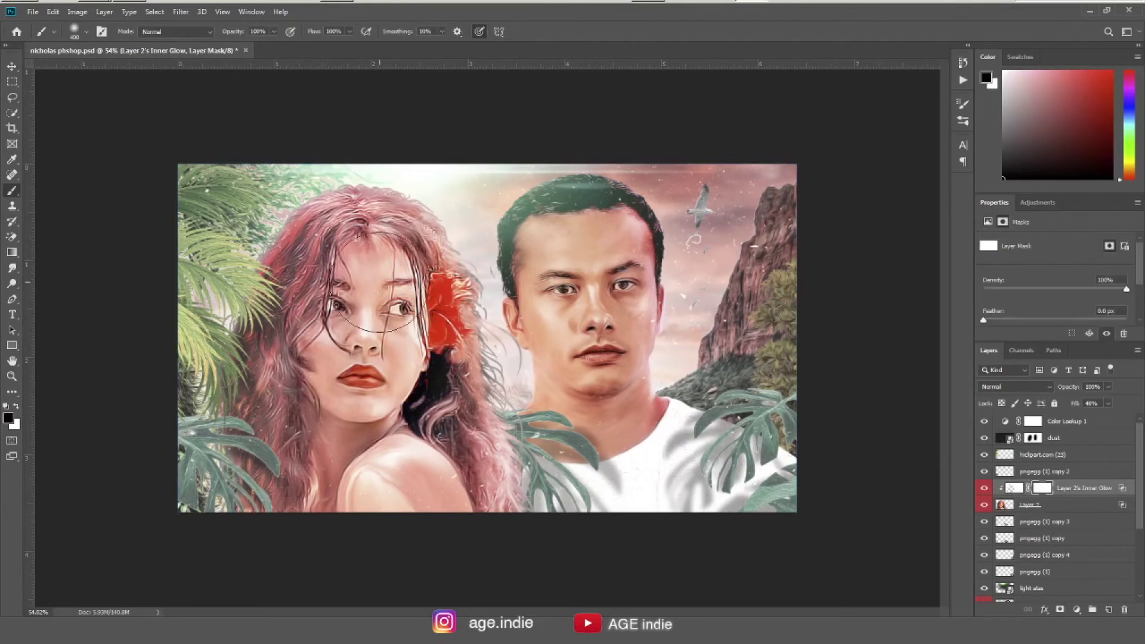
key("v")
scroll(1050, 524, "down", 2)
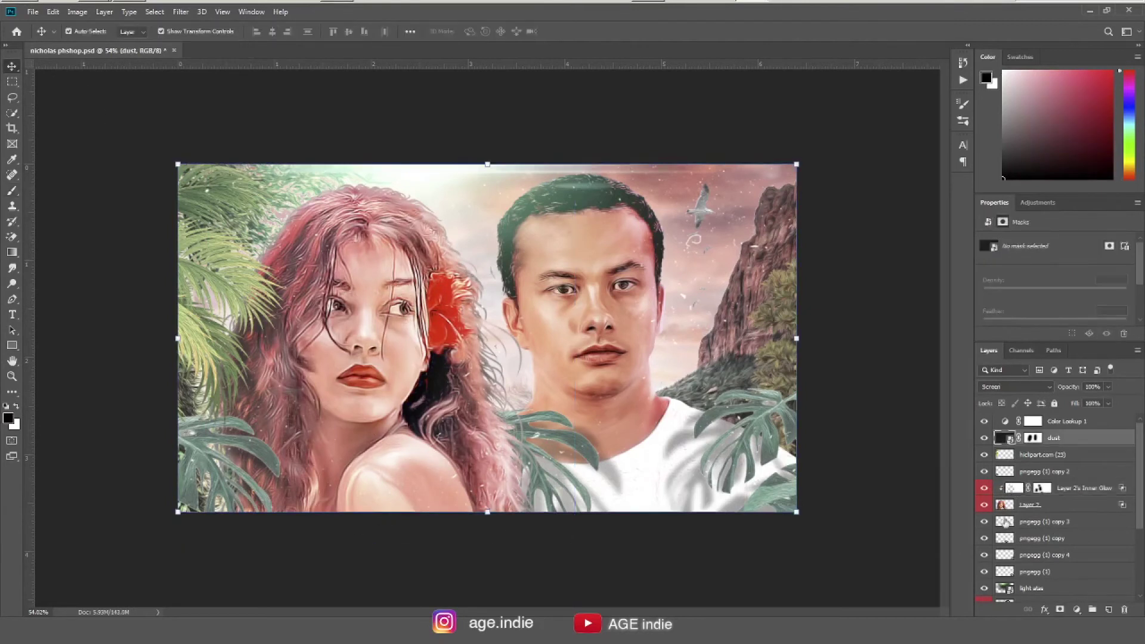
Give Layer 1 an inner glow about 65 px in size
left_click(1008, 573)
double_click(1085, 573)
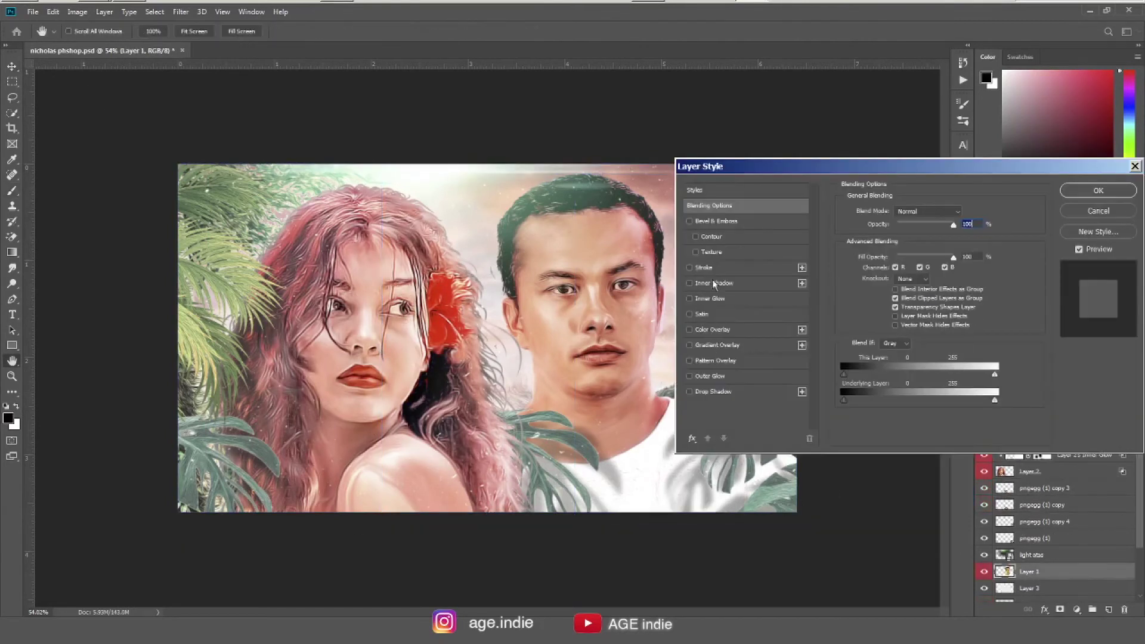
left_click(710, 299)
left_click_drag(898, 328, 899, 331)
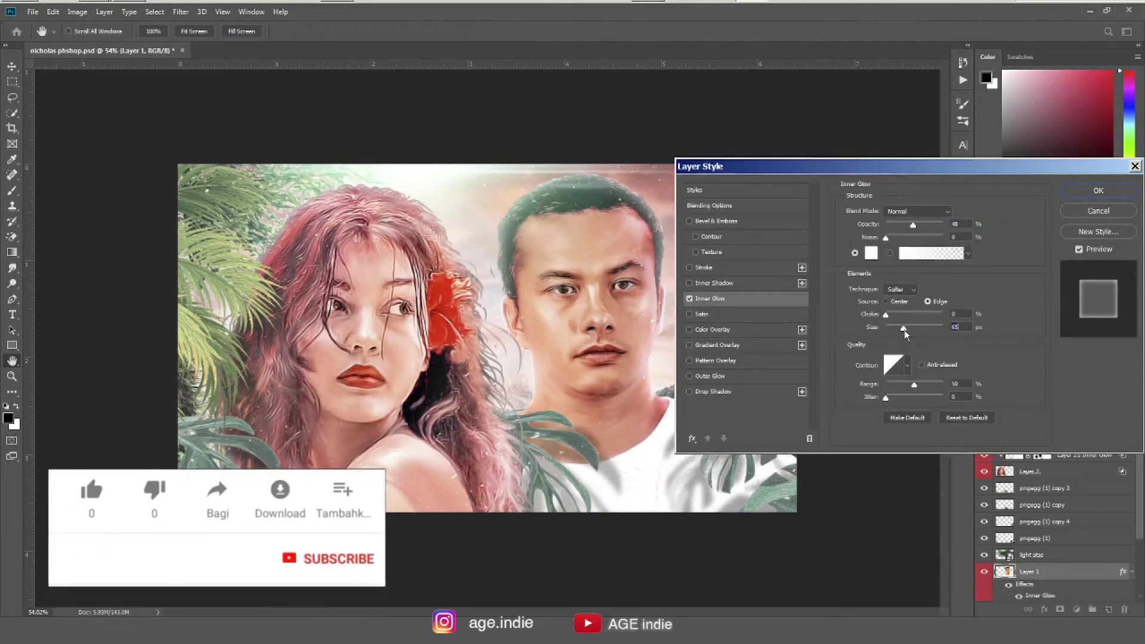
left_click(1097, 190)
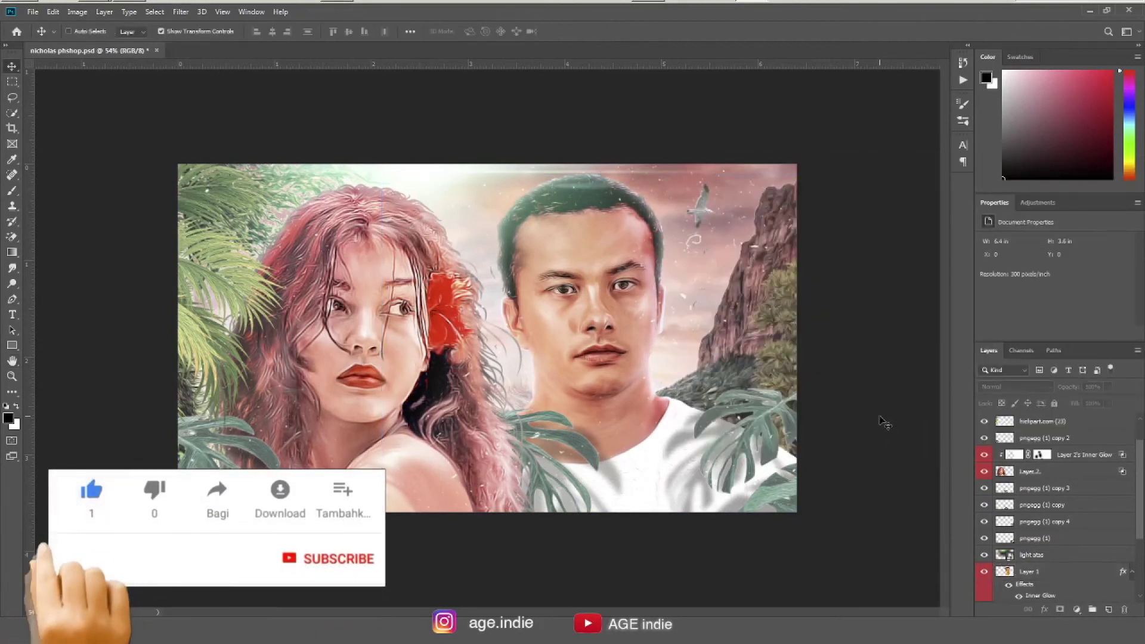
left_click(274, 464)
left_click(77, 11)
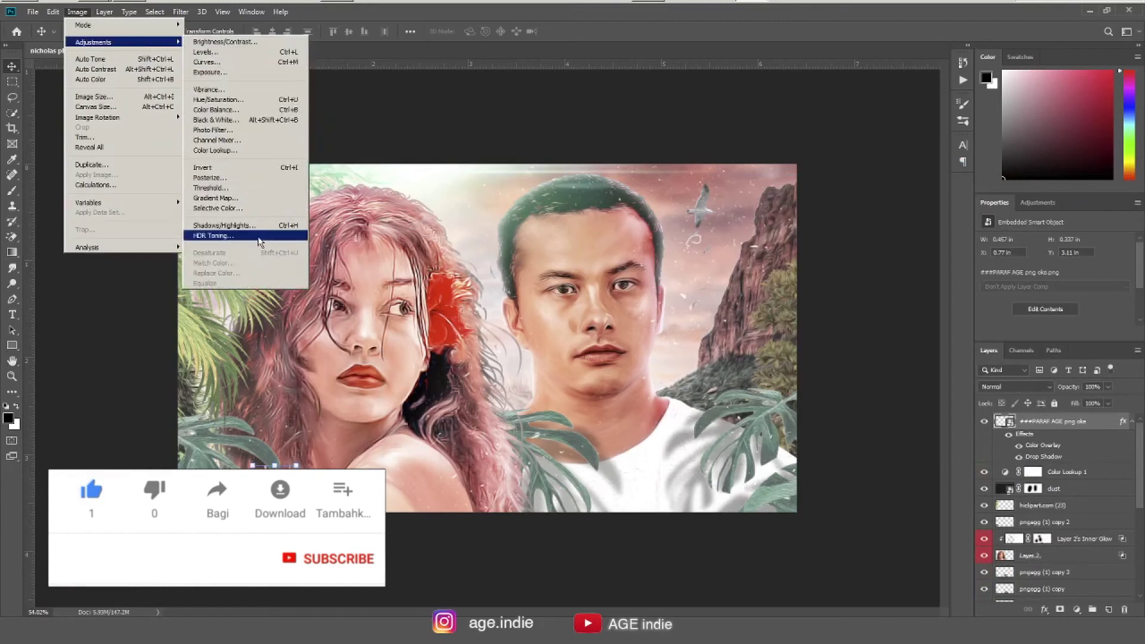
Apply HDR Toning, accepting the flatten to a single Background layer
left_click(257, 238)
left_click(674, 367)
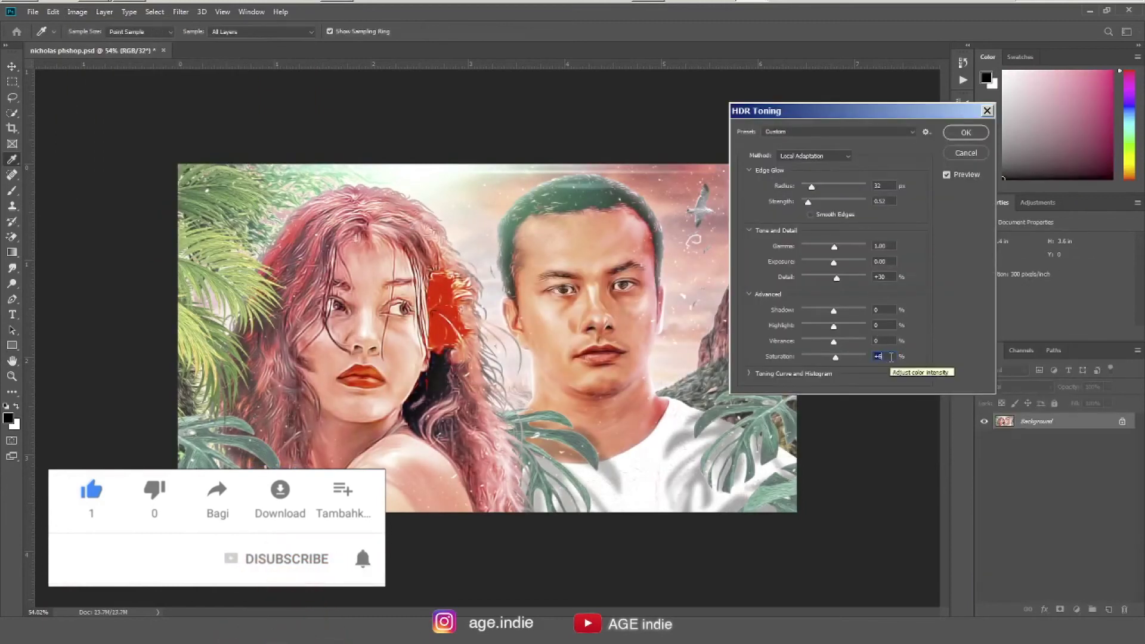
left_click(965, 133)
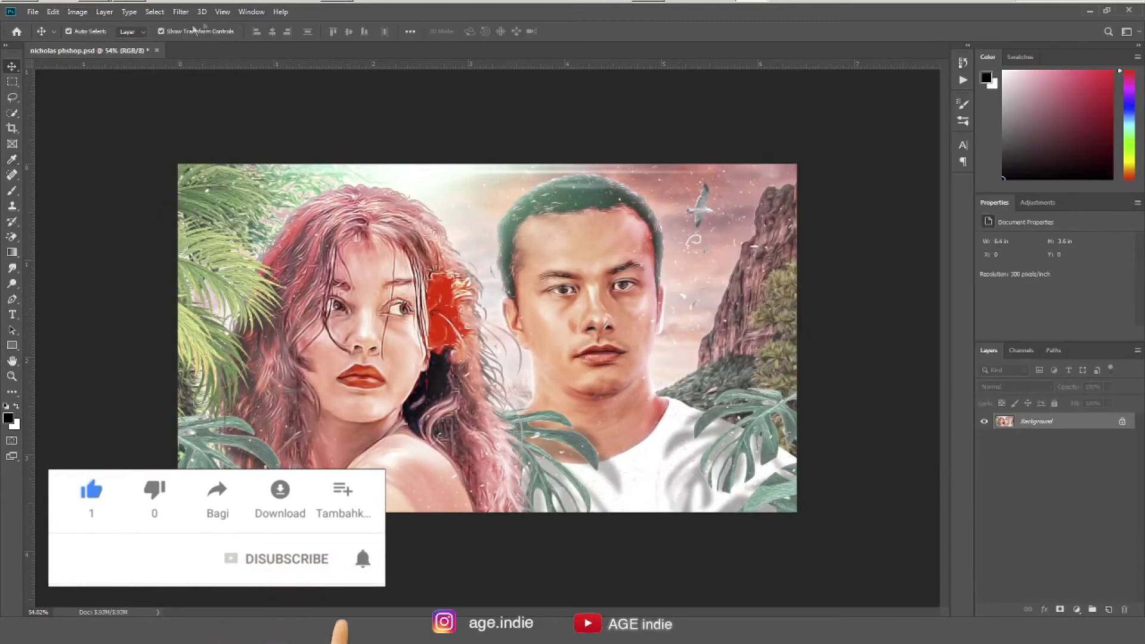
left_click(181, 11)
key("Escape")
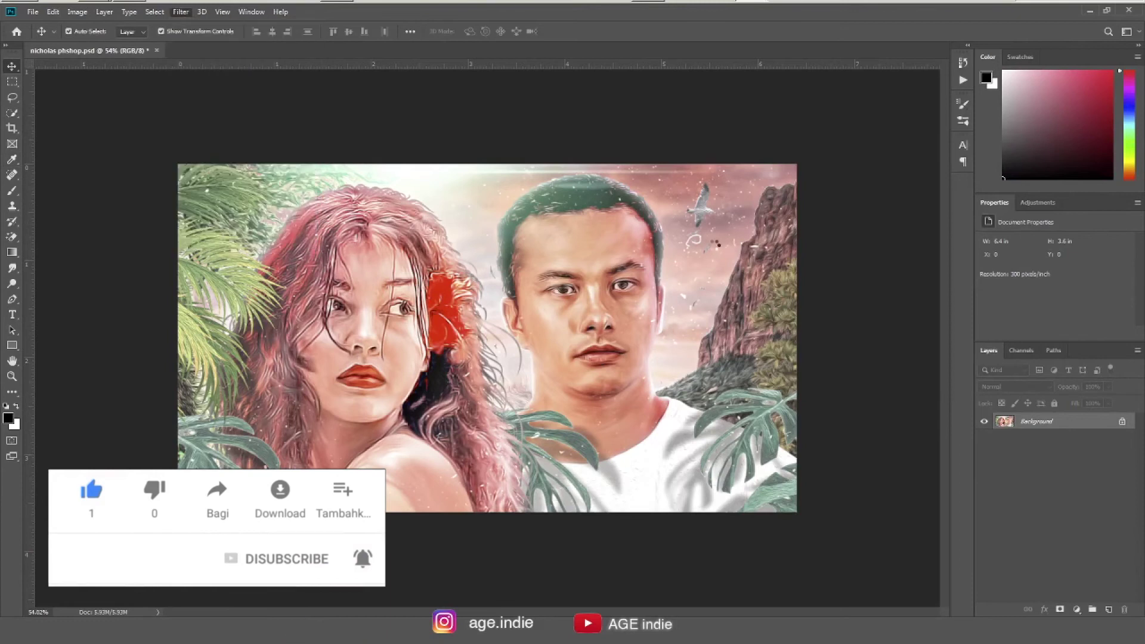
Raise Clarity to +18 with the Camera Raw Filter
key("ctrl+shift+a")
left_click_drag(841, 369, 854, 370)
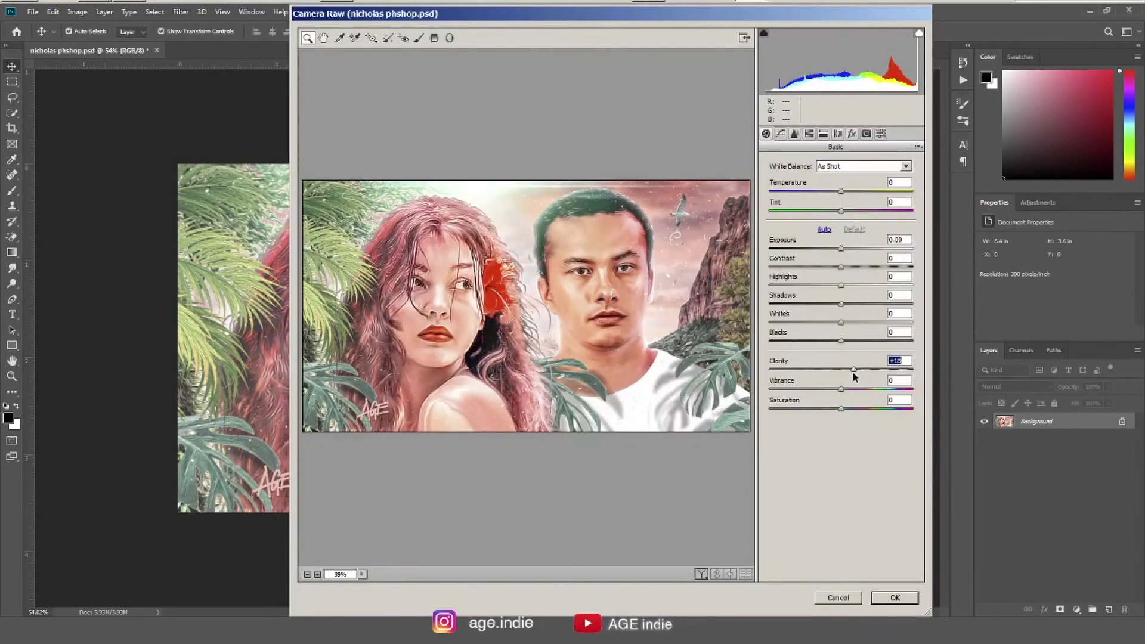
left_click(897, 599)
scroll(468, 425, "up", 2)
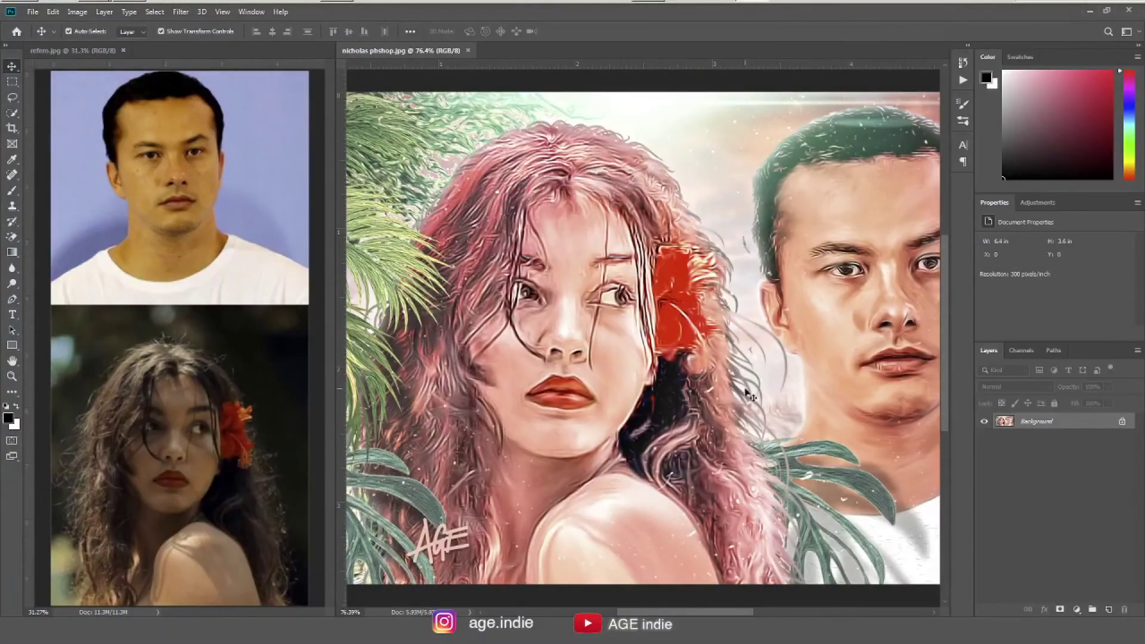
mouse_move(815, 330)
left_mouse_down()
mouse_move(680, 346)
mouse_move(477, 401)
left_mouse_up()
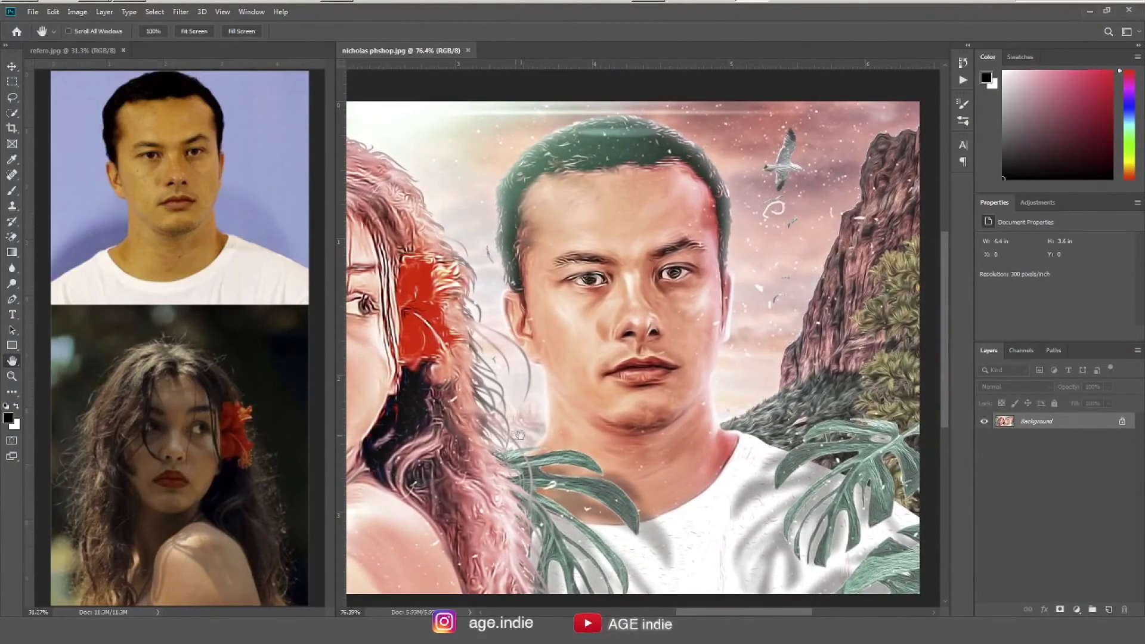
left_click_drag(520, 435, 714, 478)
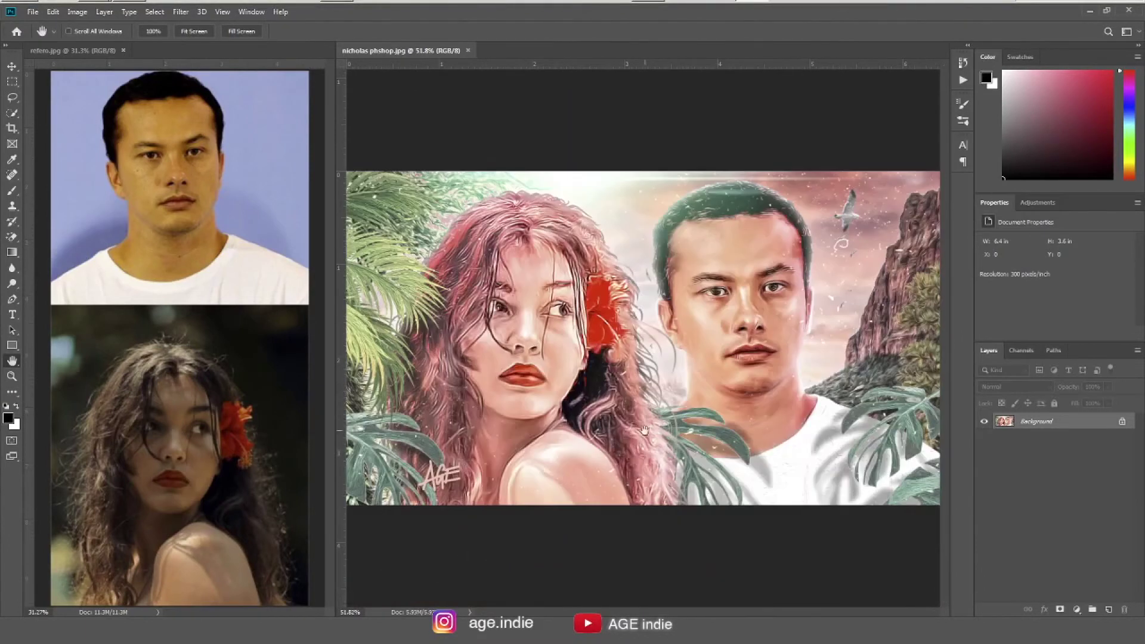
left_click_drag(631, 441, 638, 458)
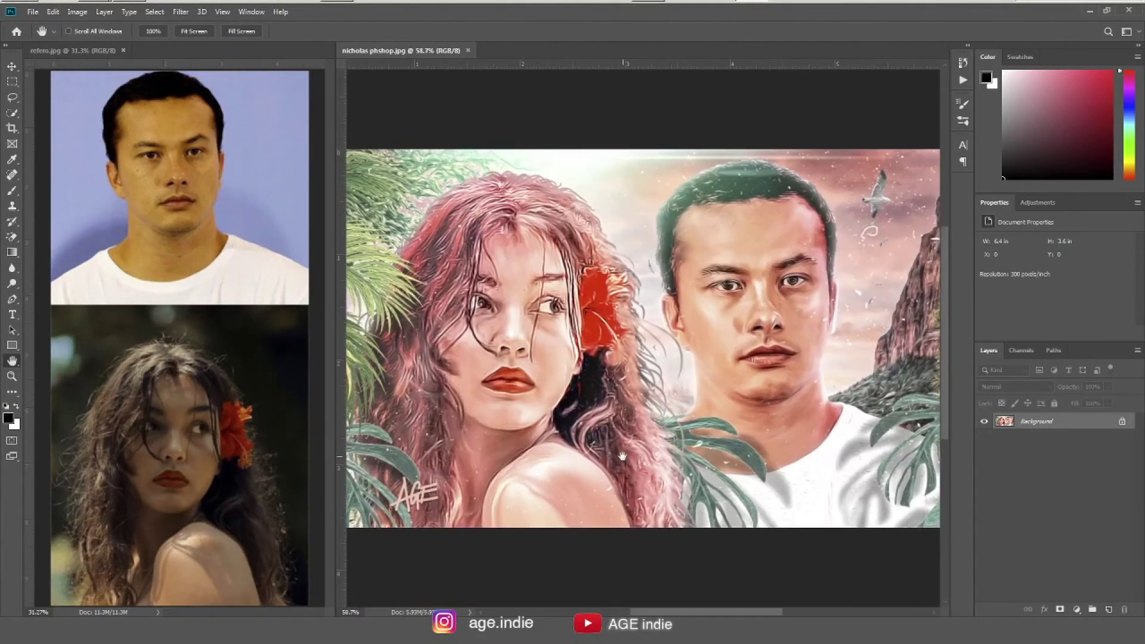